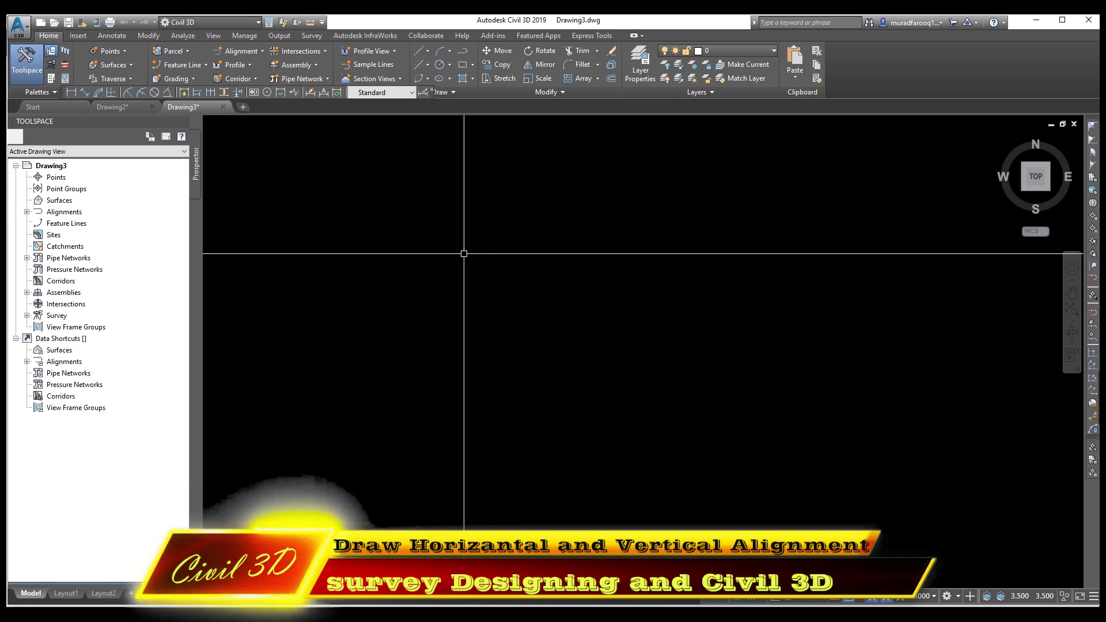
key("ctrl+1")
key("ctrl+1")
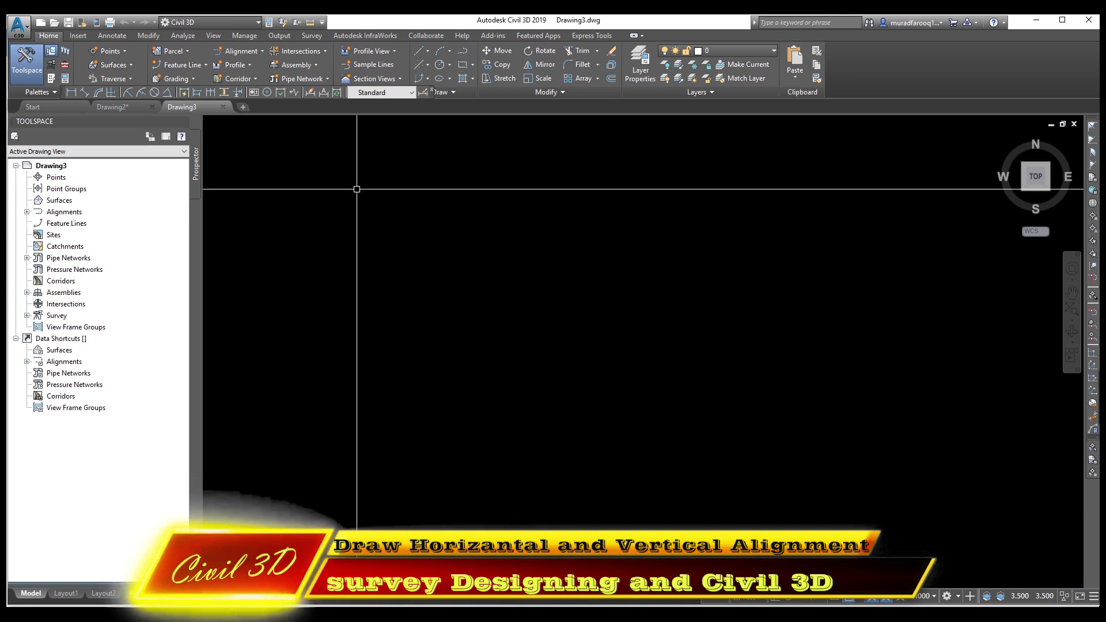
key("ctrl+1")
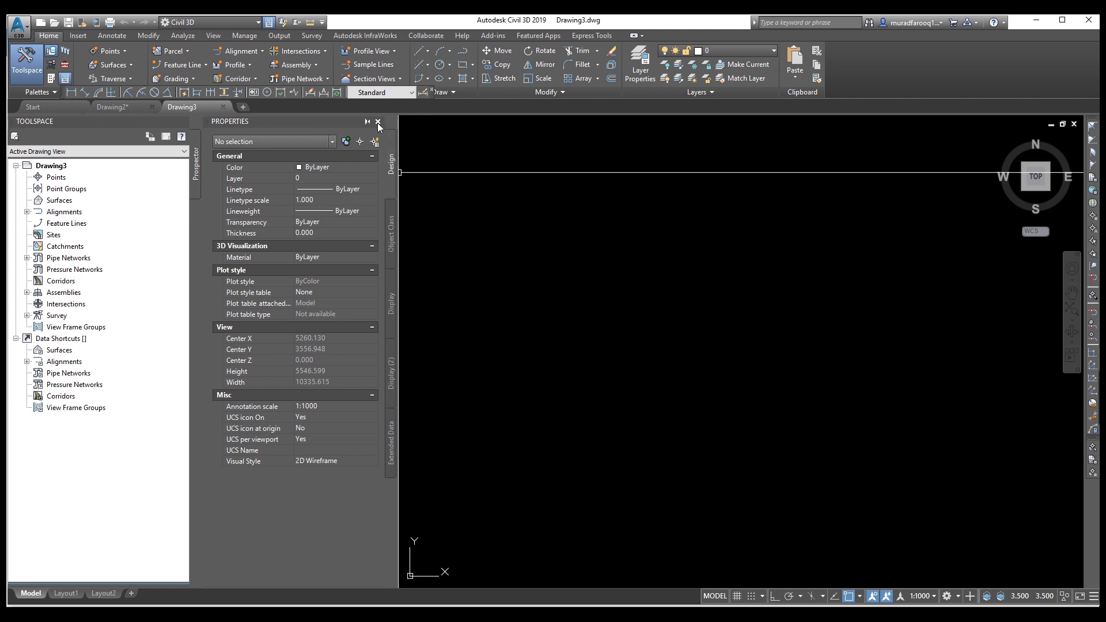
left_click(381, 123)
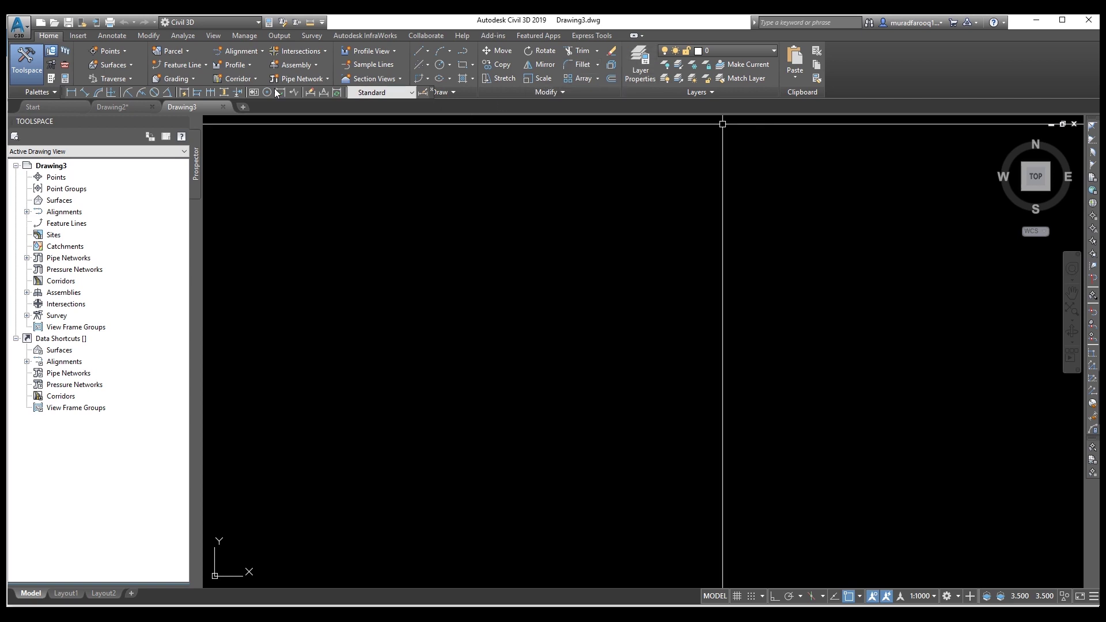
Step: Start a point import with the point creation tools and add New Data.txt from the Desktop as the source file
left_click(121, 53)
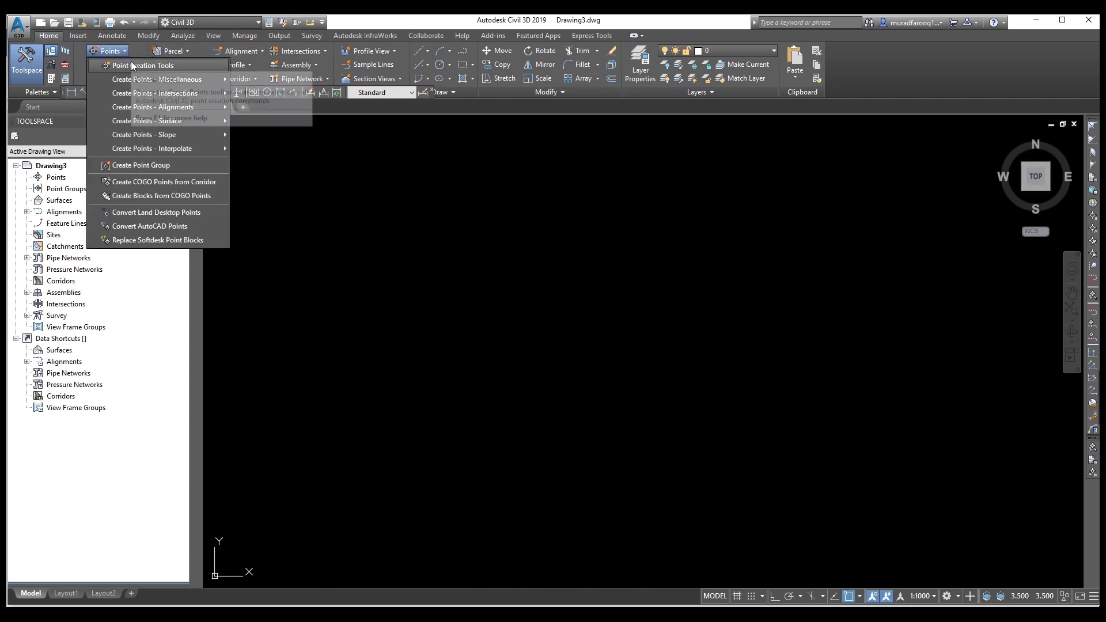
left_click(130, 66)
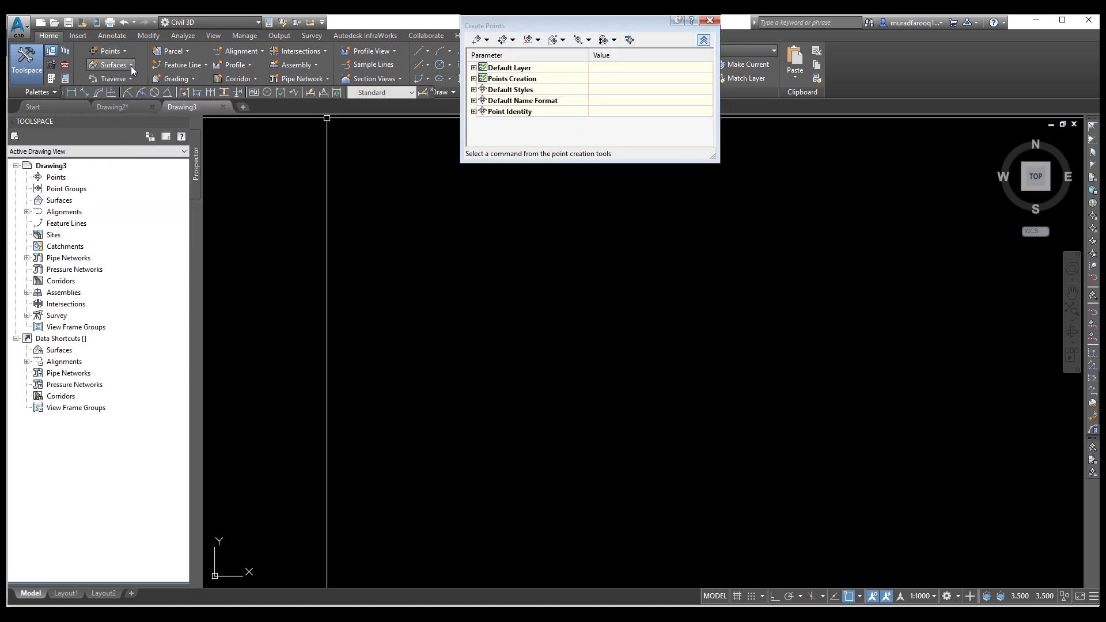
left_click(630, 40)
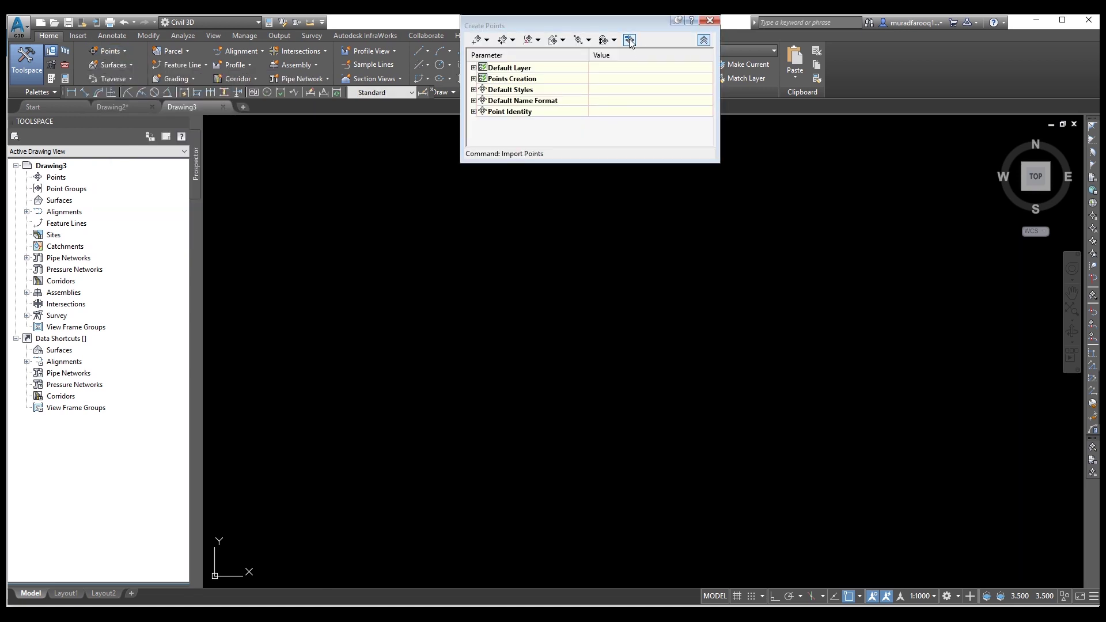
left_click(518, 171)
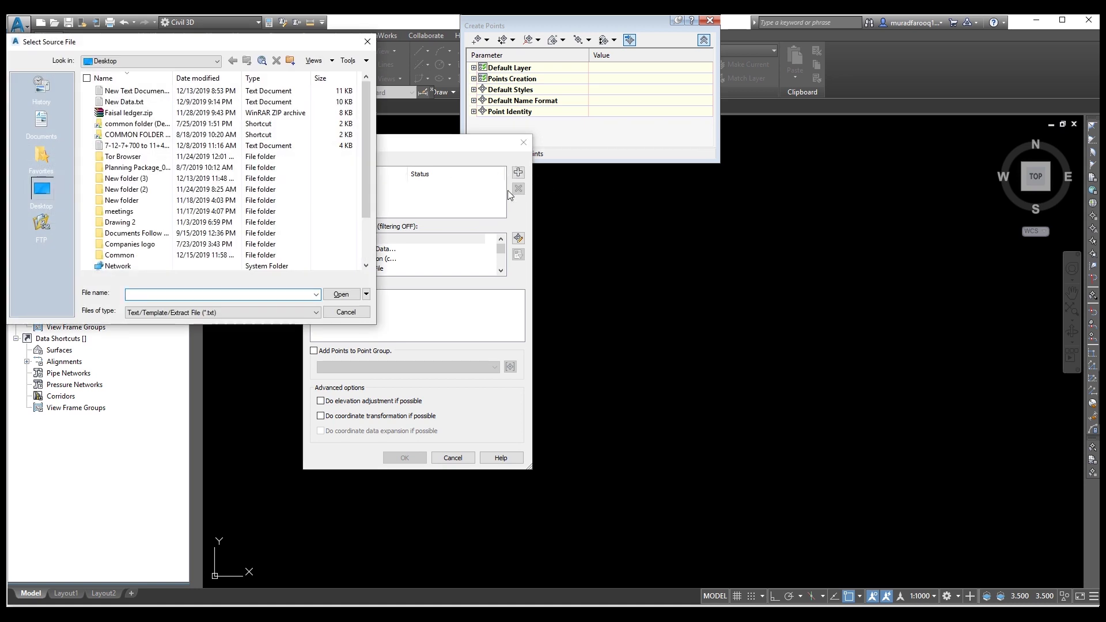
left_click(151, 103)
left_click(337, 298)
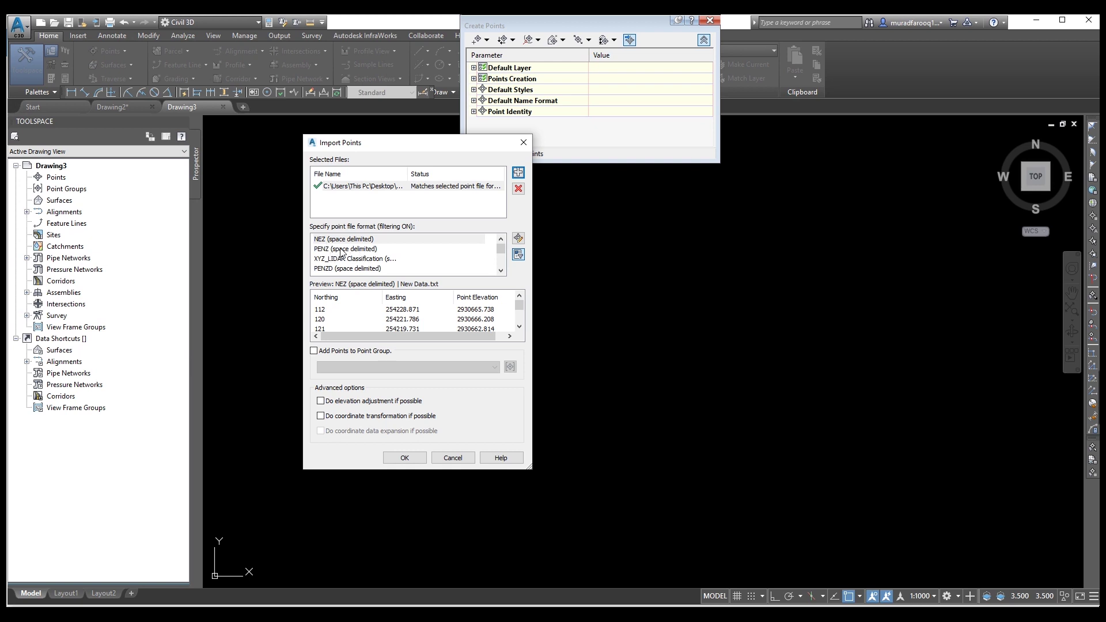
Step: Set the point file format to PENZ (space delimited) and assign the imported points to a new point group named eg
left_click(343, 249)
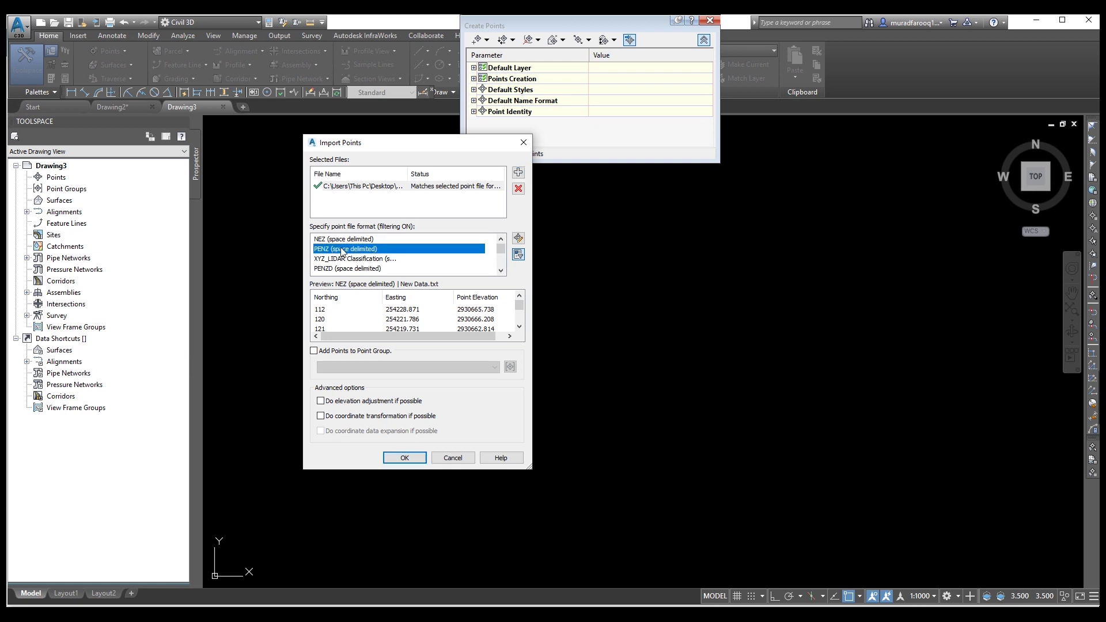
left_click(318, 351)
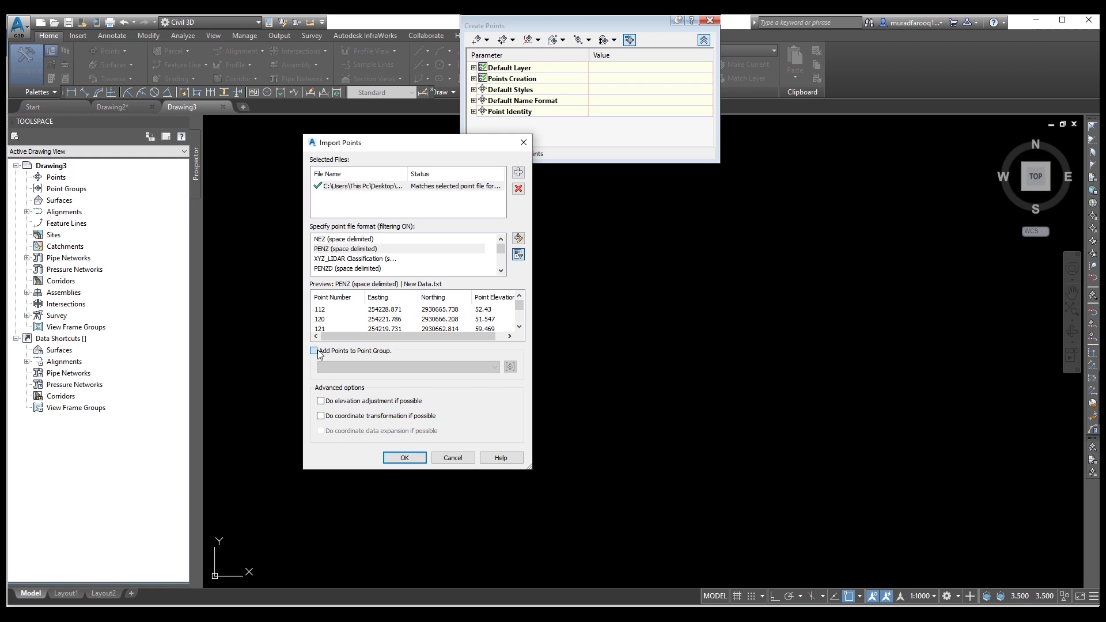
left_click(510, 367)
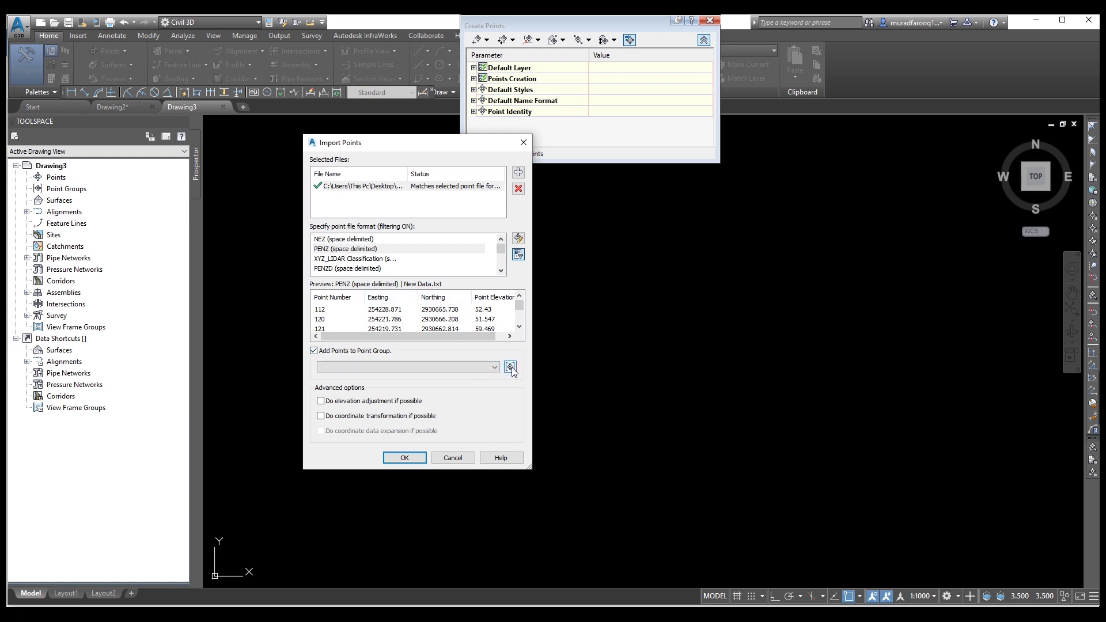
left_click(510, 367)
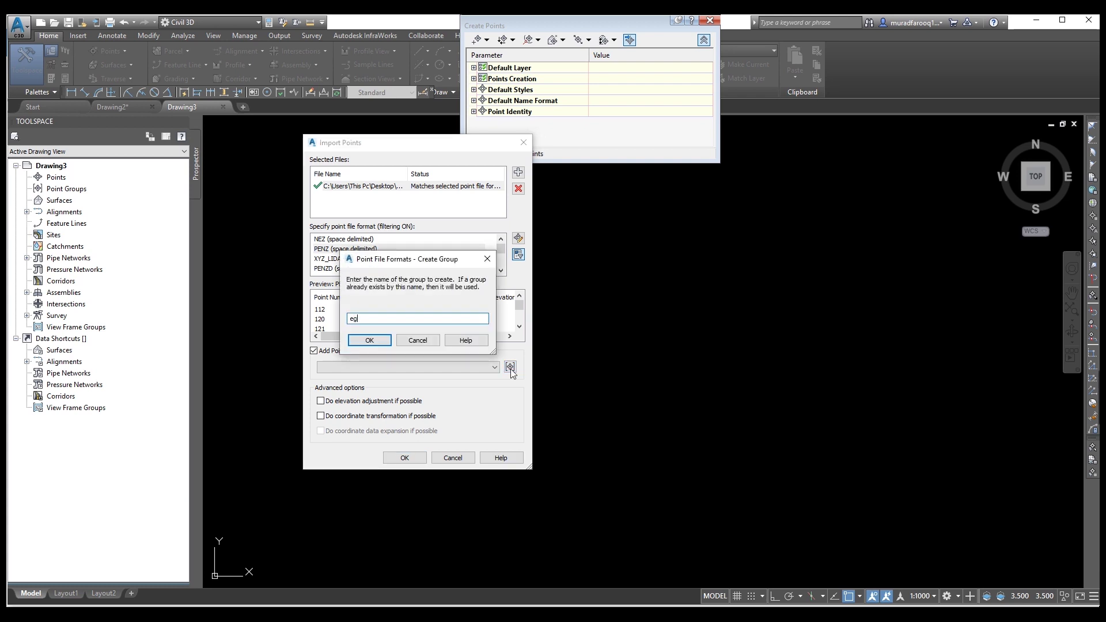
left_click(369, 341)
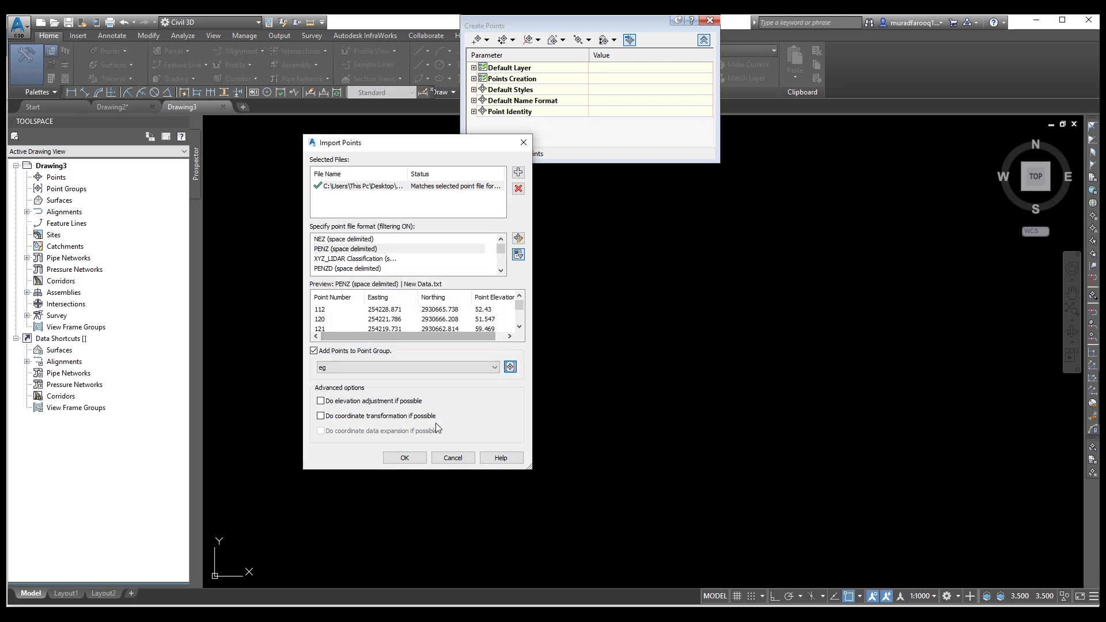
Step: Run the point import, resolving all duplicate point numbers with the next point number, and close the point creation tools
left_click(410, 458)
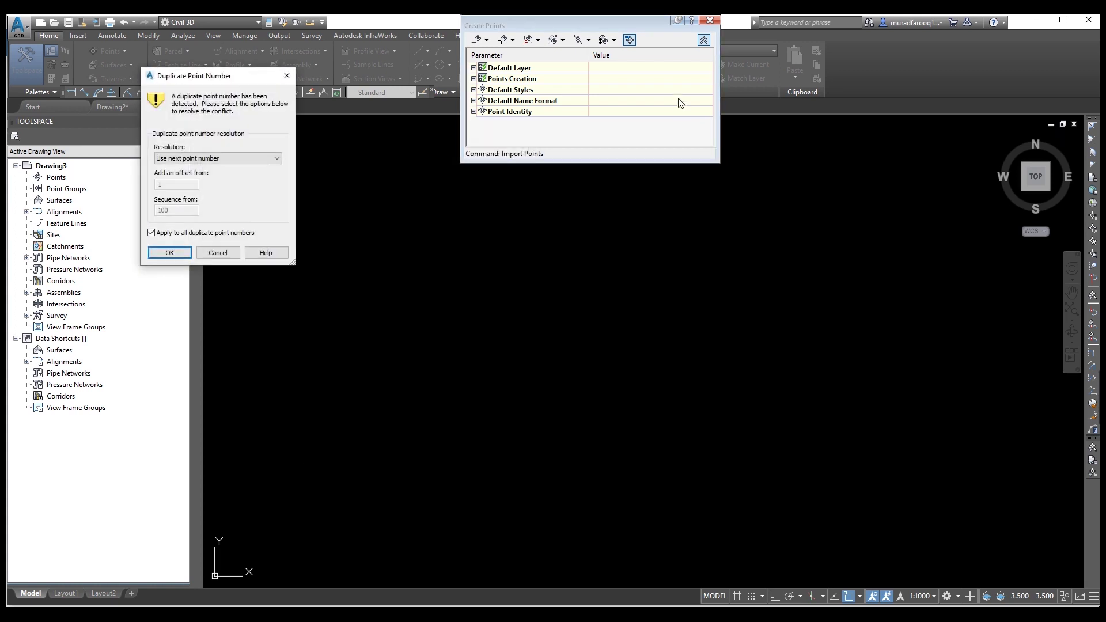
left_click(168, 253)
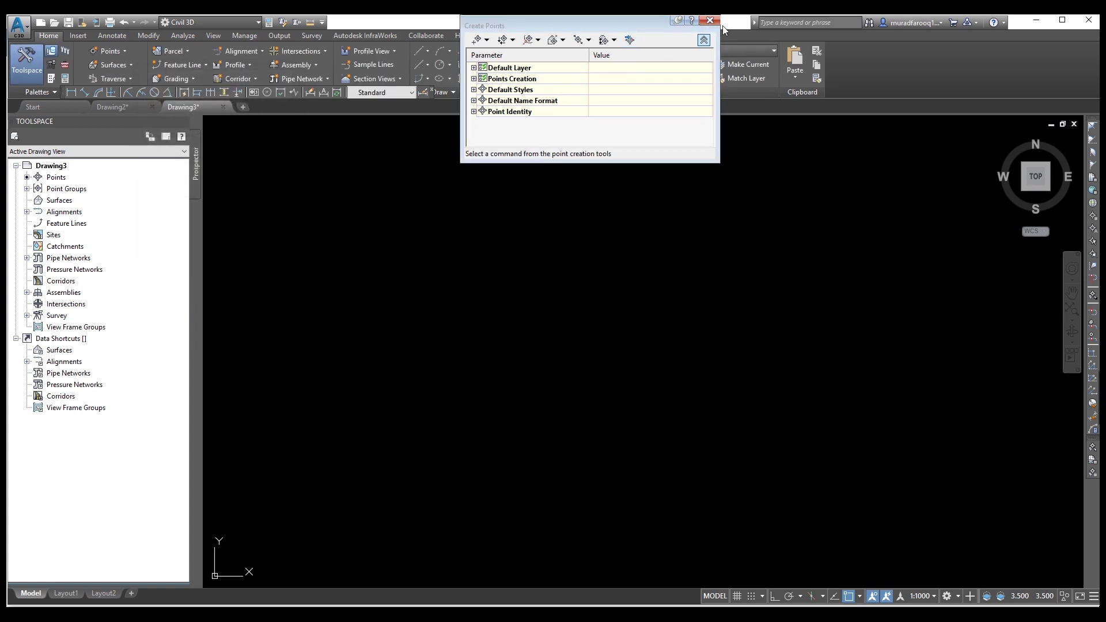
left_click(708, 22)
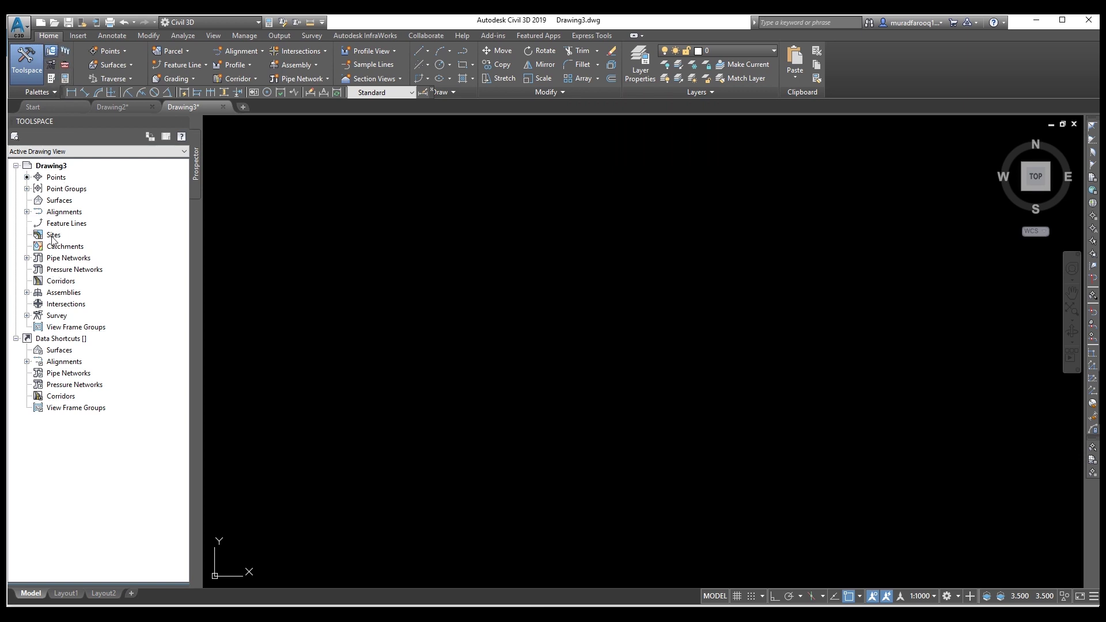
Step: Start a new TIN surface and name it EG
right_click(60, 202)
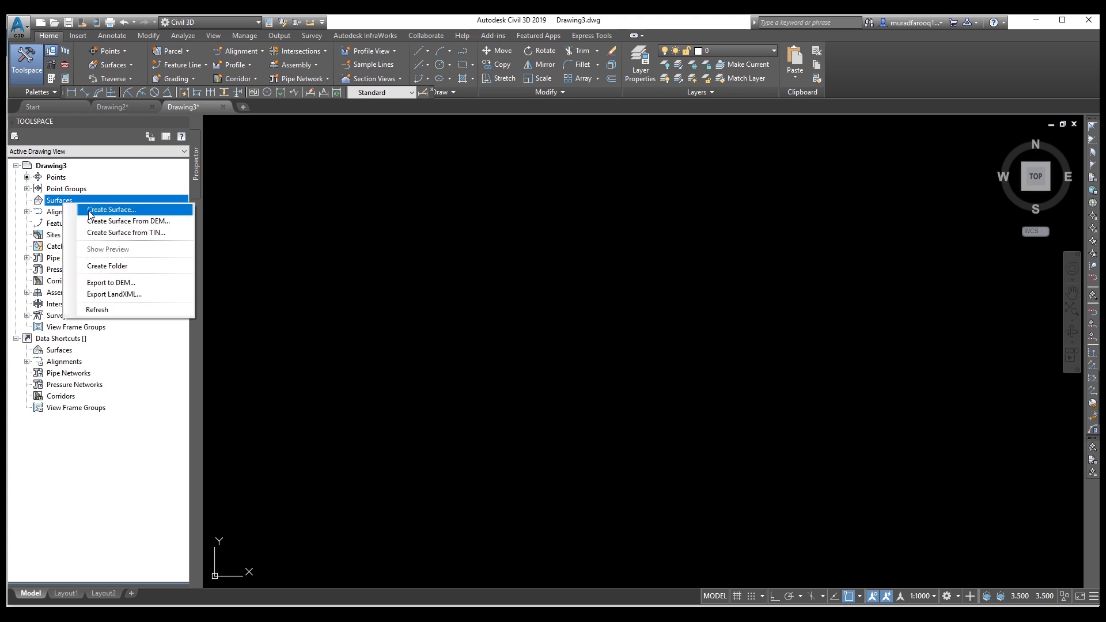
left_click(92, 211)
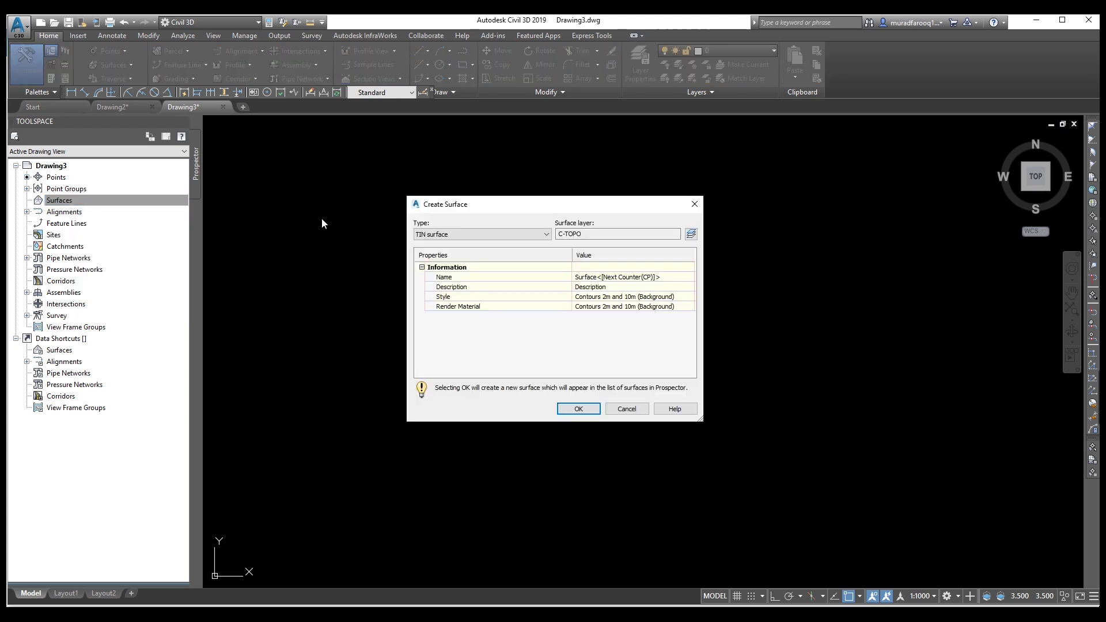
left_click(595, 279)
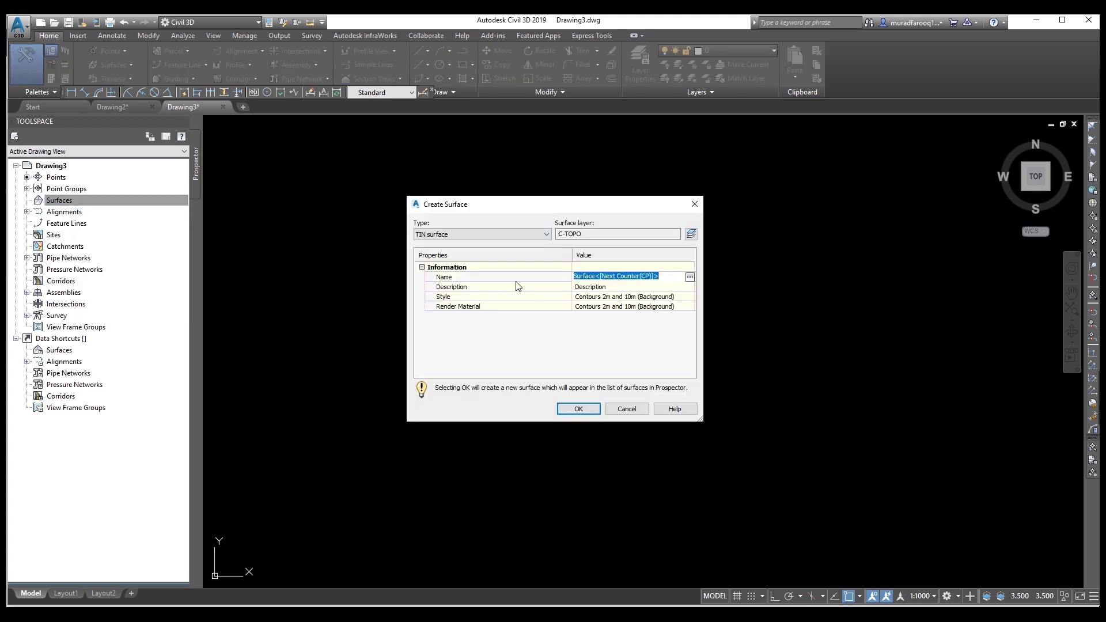
type("EG")
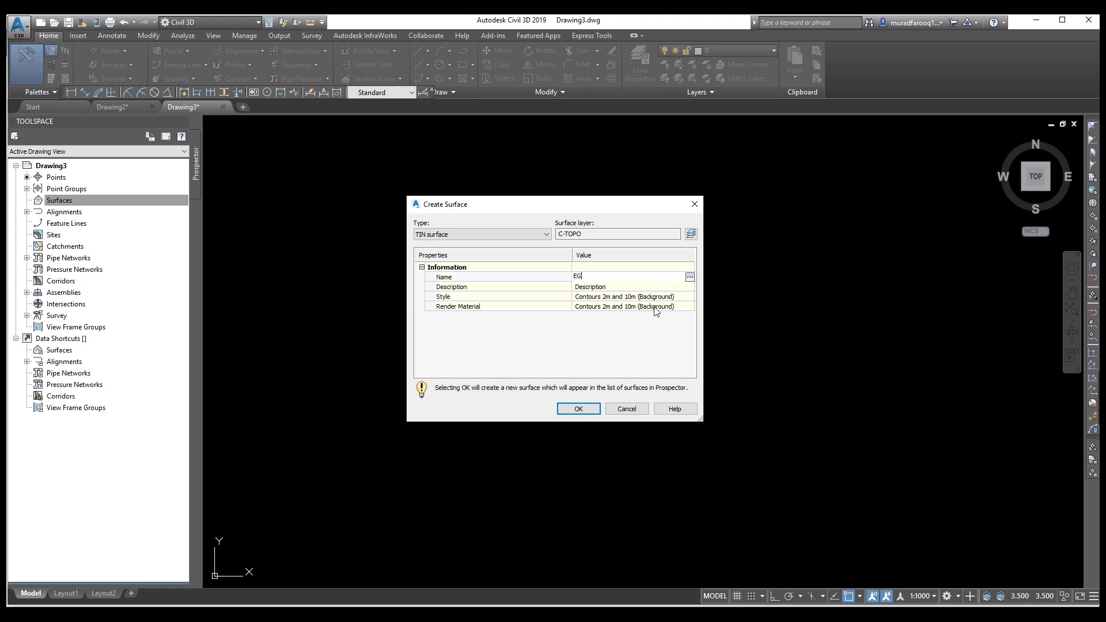
key("Return")
Step: Set the new surface's style to Contours 1m and 5m (Design) and create the surface
left_click(684, 299)
left_click(690, 297)
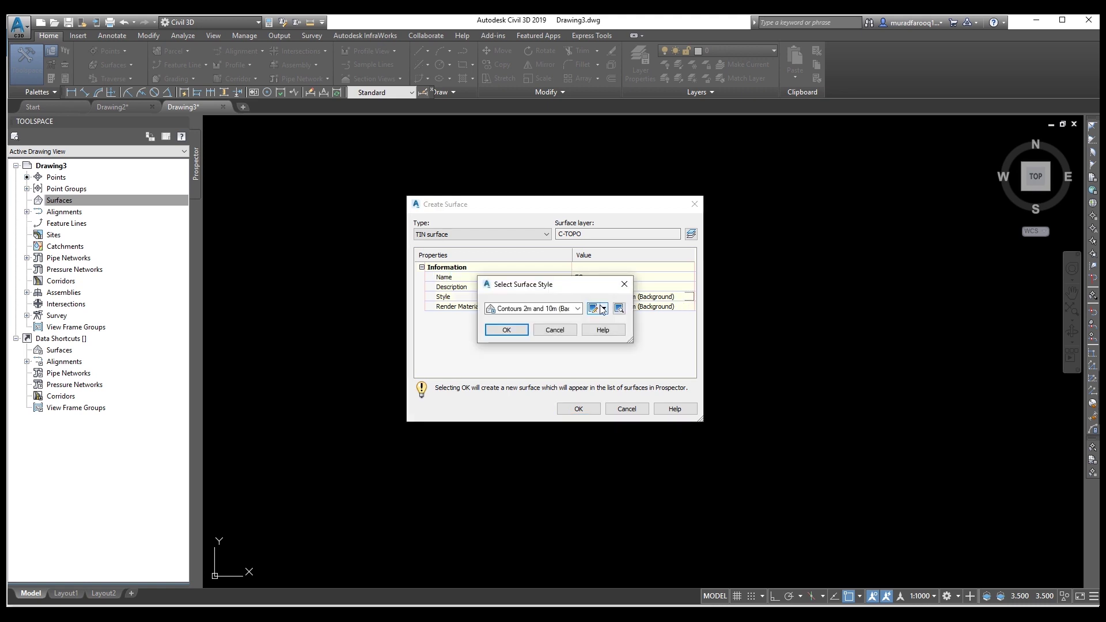
left_click(578, 309)
left_click(573, 348)
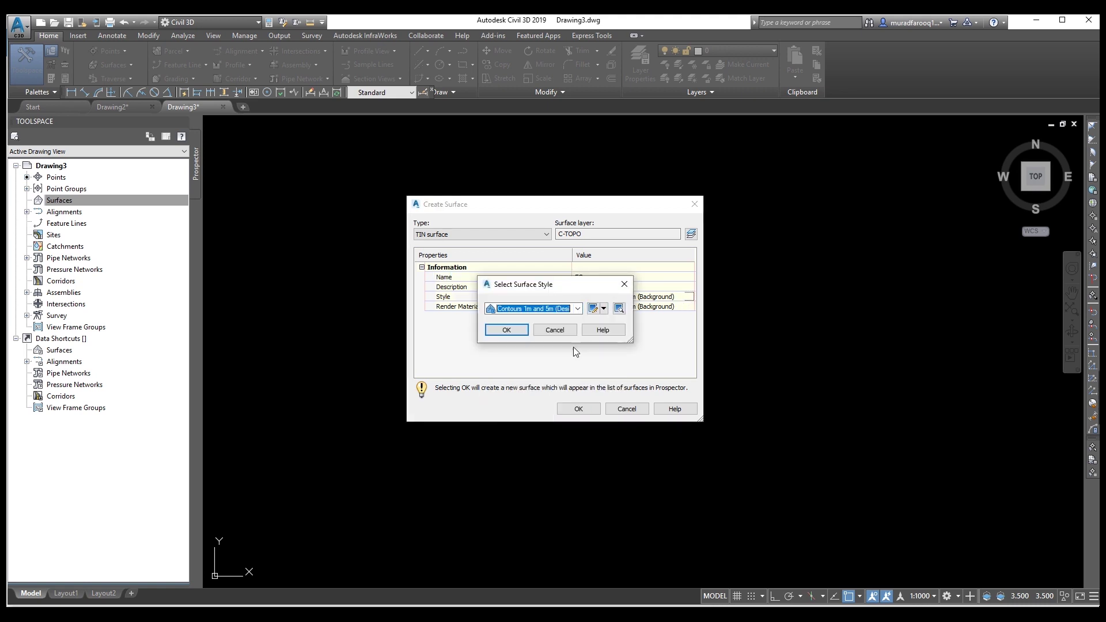
left_click(506, 331)
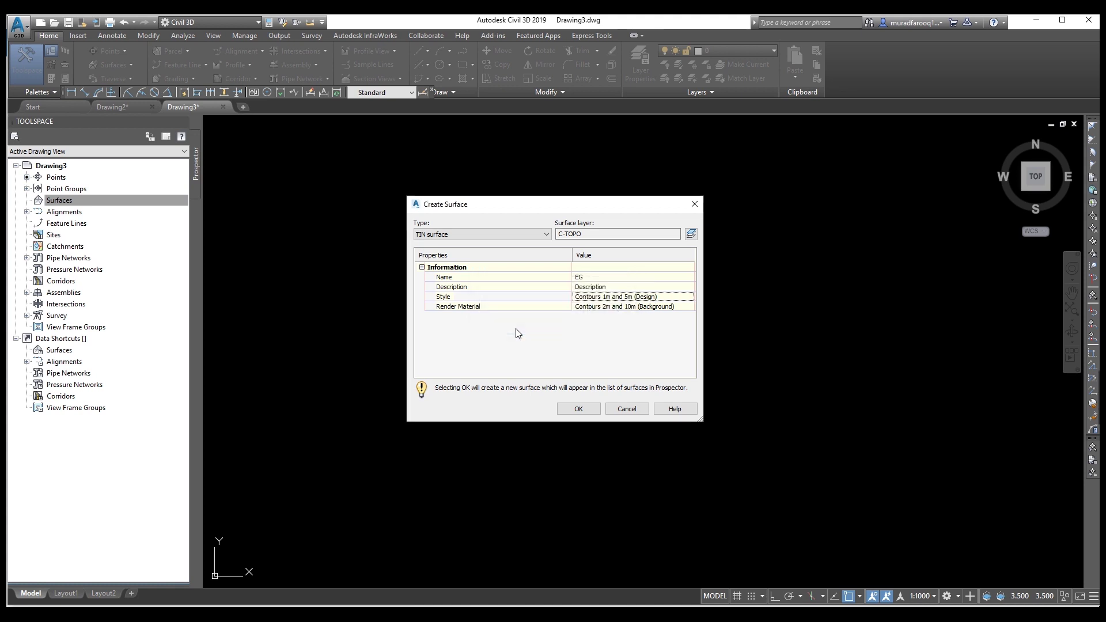
left_click(579, 410)
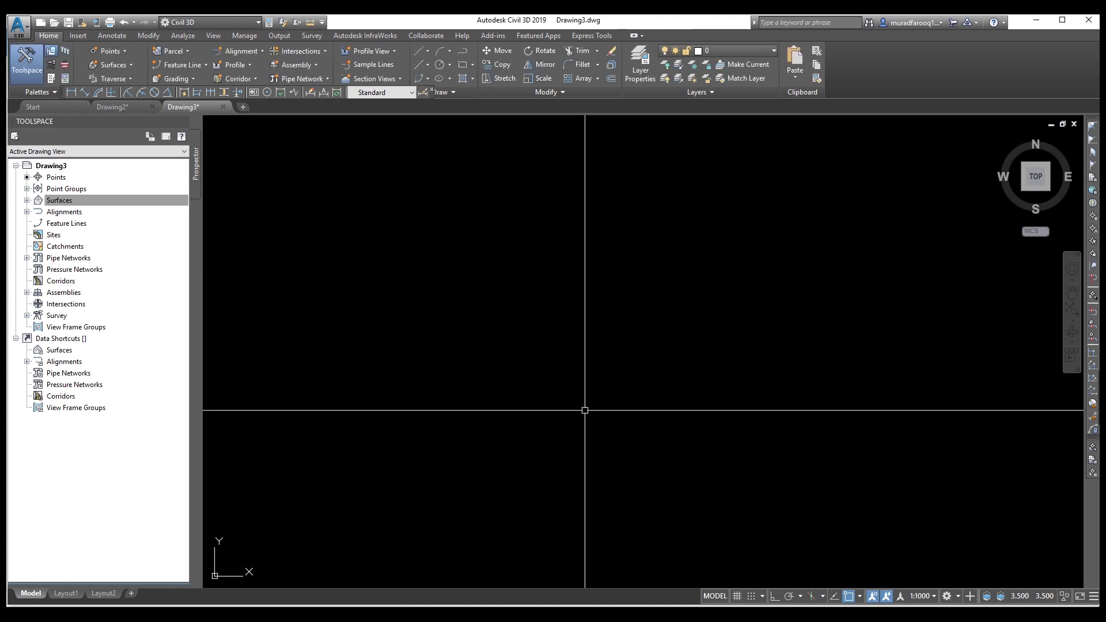
Step: Add the eg point group to the definition of the EG surface
left_click(27, 201)
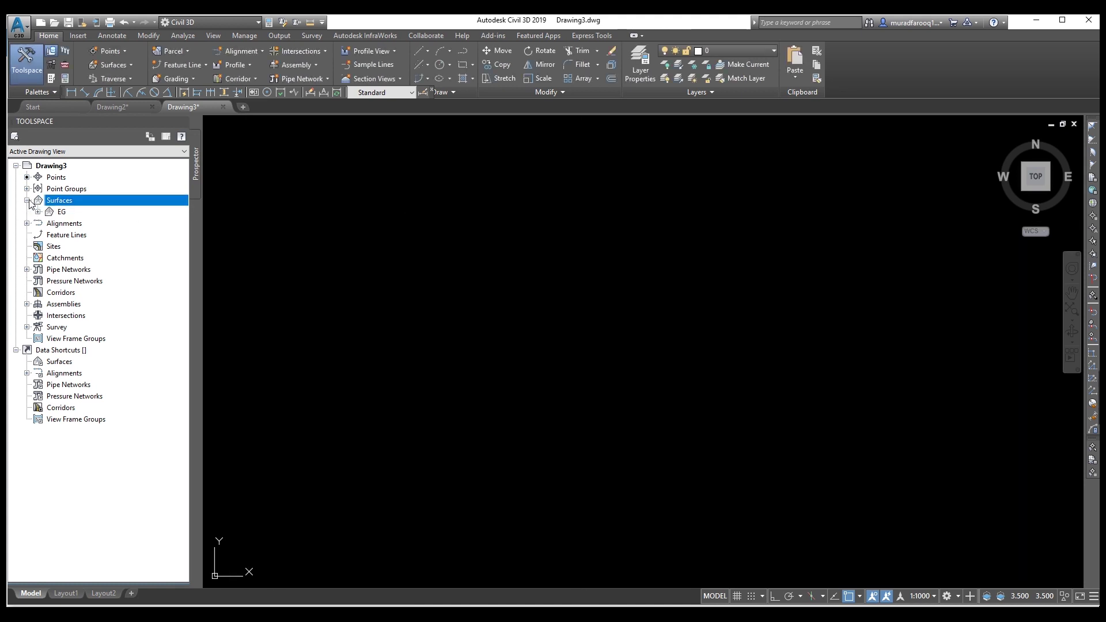
left_click(38, 212)
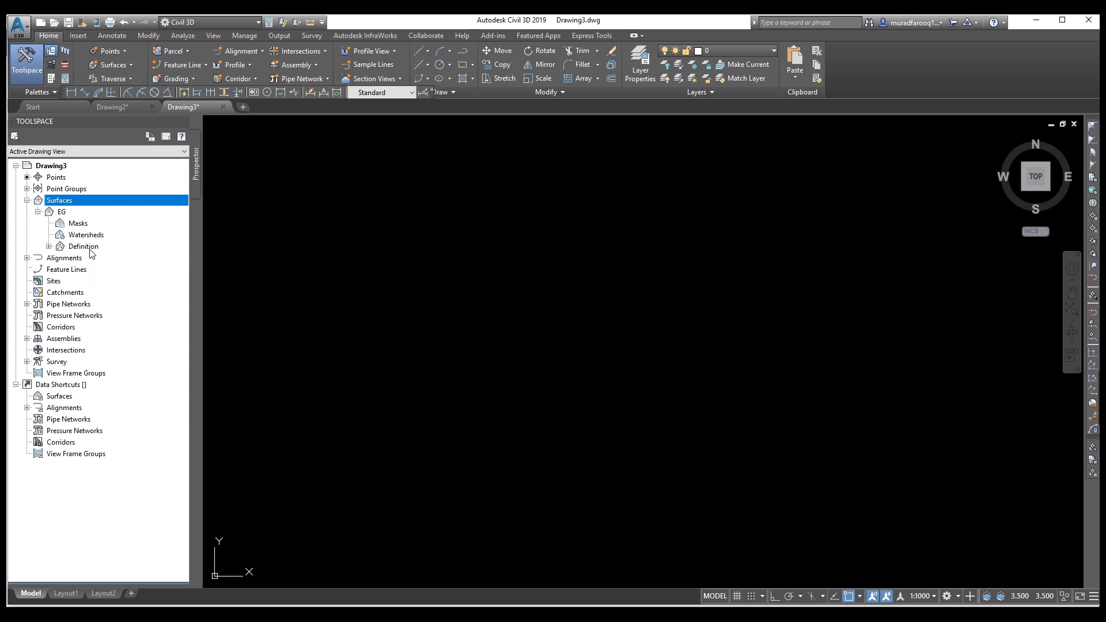
left_click(49, 246)
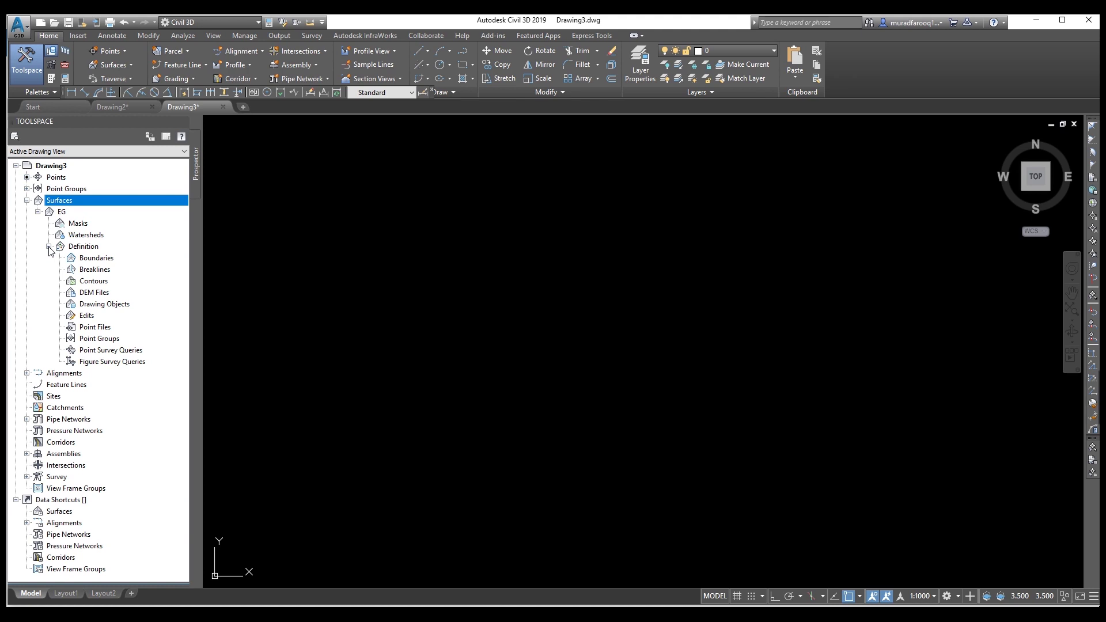
right_click(96, 341)
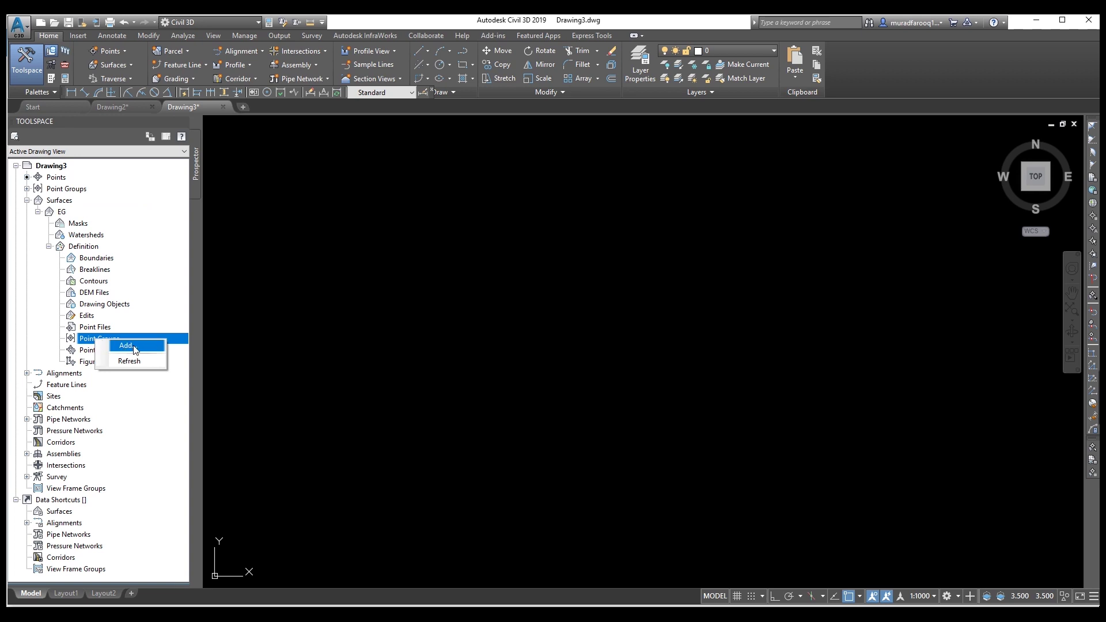
left_click(130, 348)
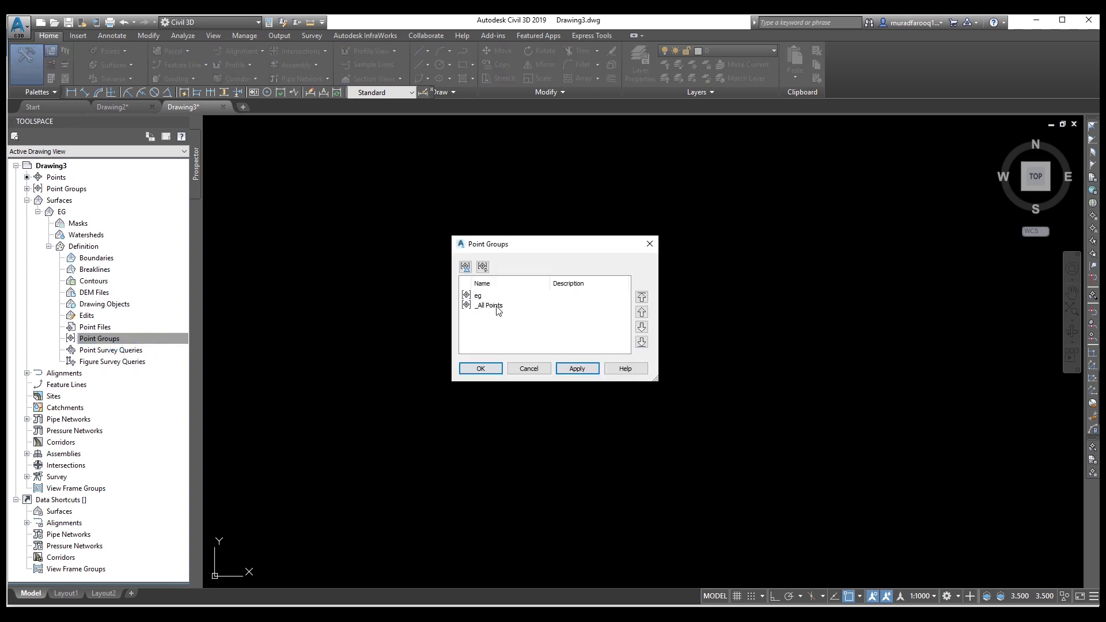
left_click(480, 297)
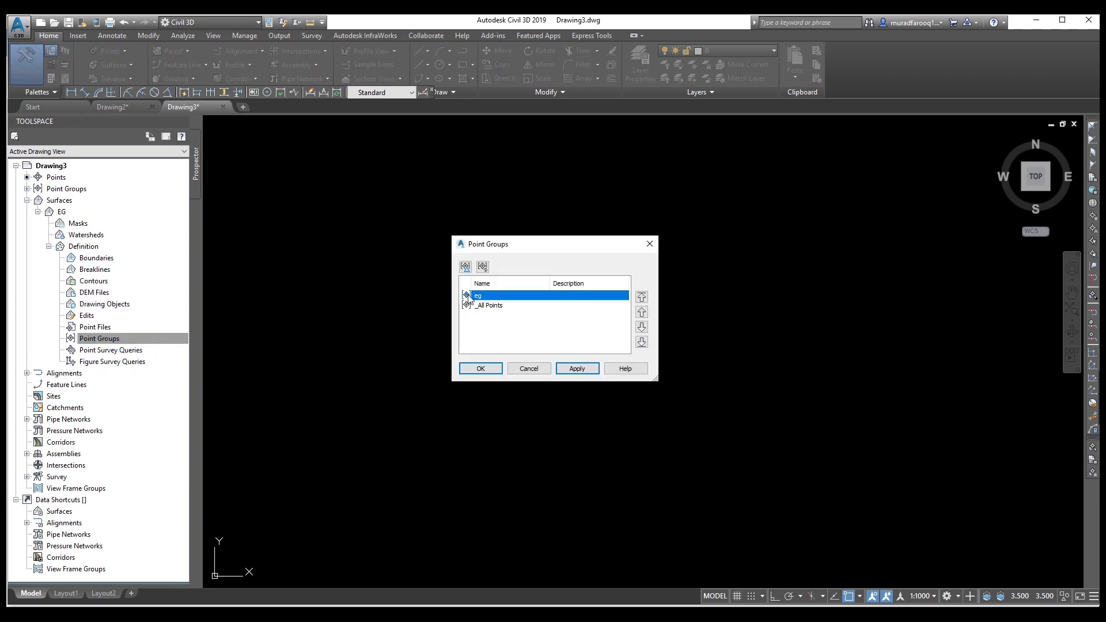
left_click(578, 369)
left_click(496, 370)
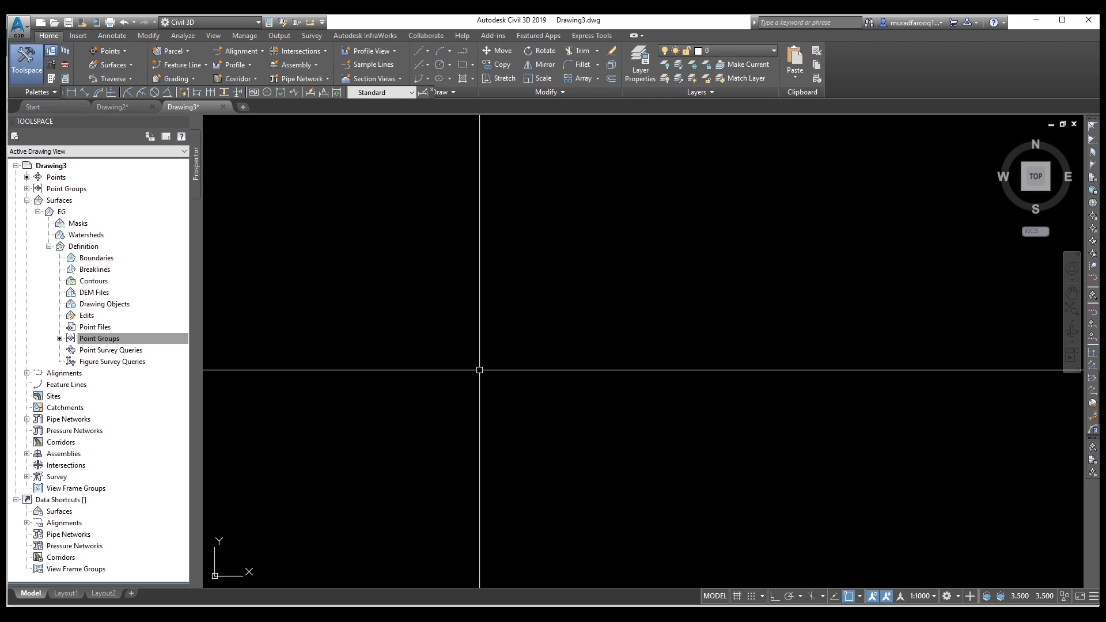
Step: Set the drawing's annotation scale to 1:250 to reduce the size of the point labels
type("z")
key("Return")
type("E")
key("Return")
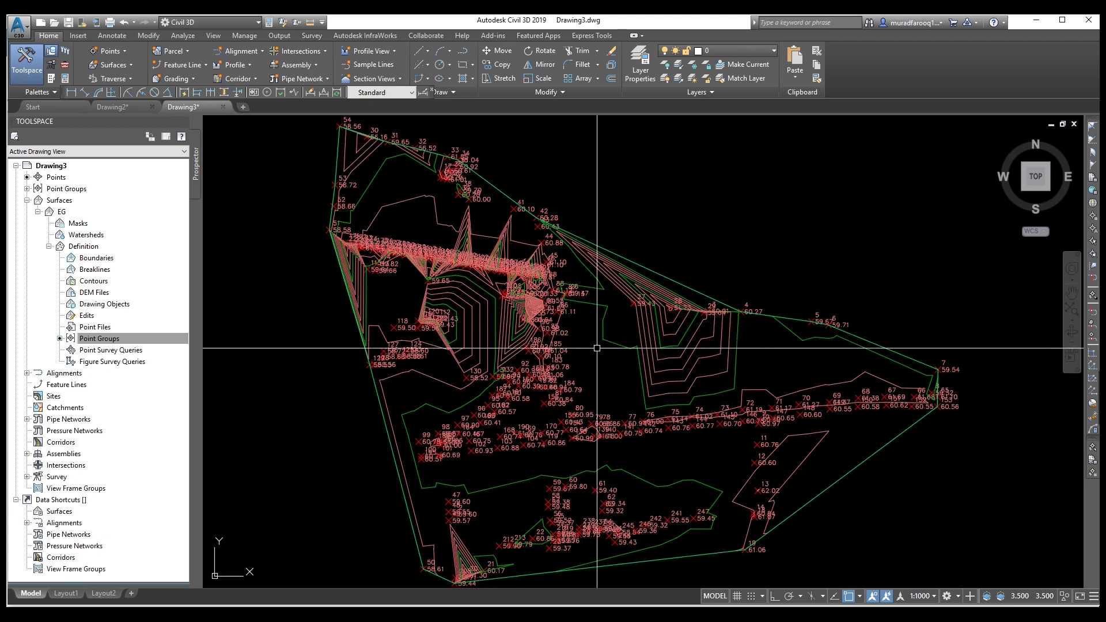
scroll(867, 461, "down", 3)
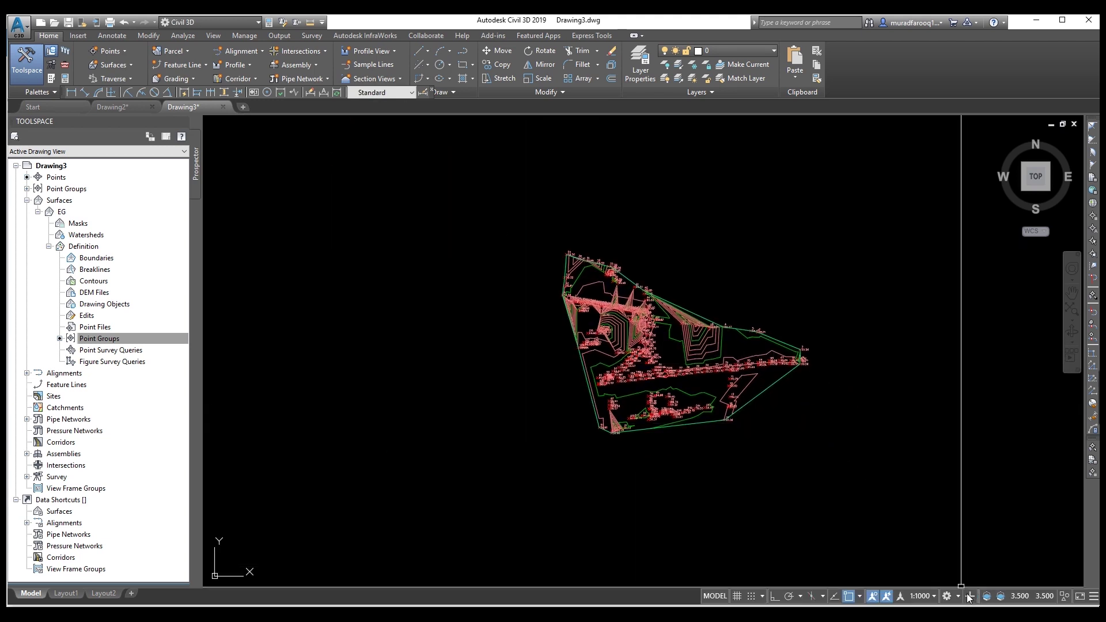
left_click(931, 596)
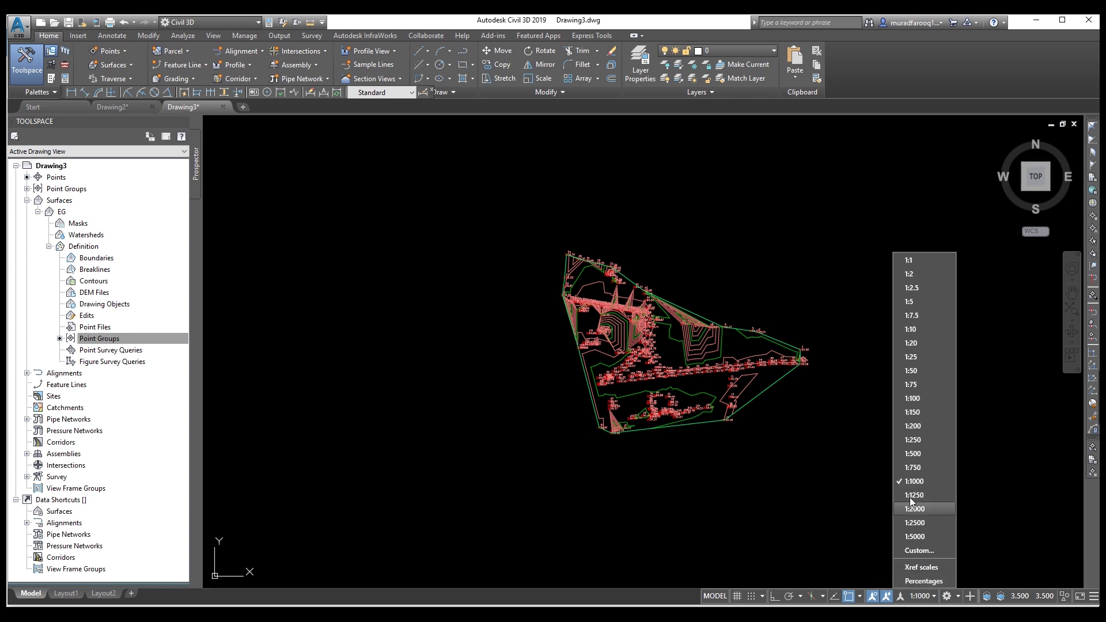
left_click(919, 445)
scroll(663, 374, "up", 6)
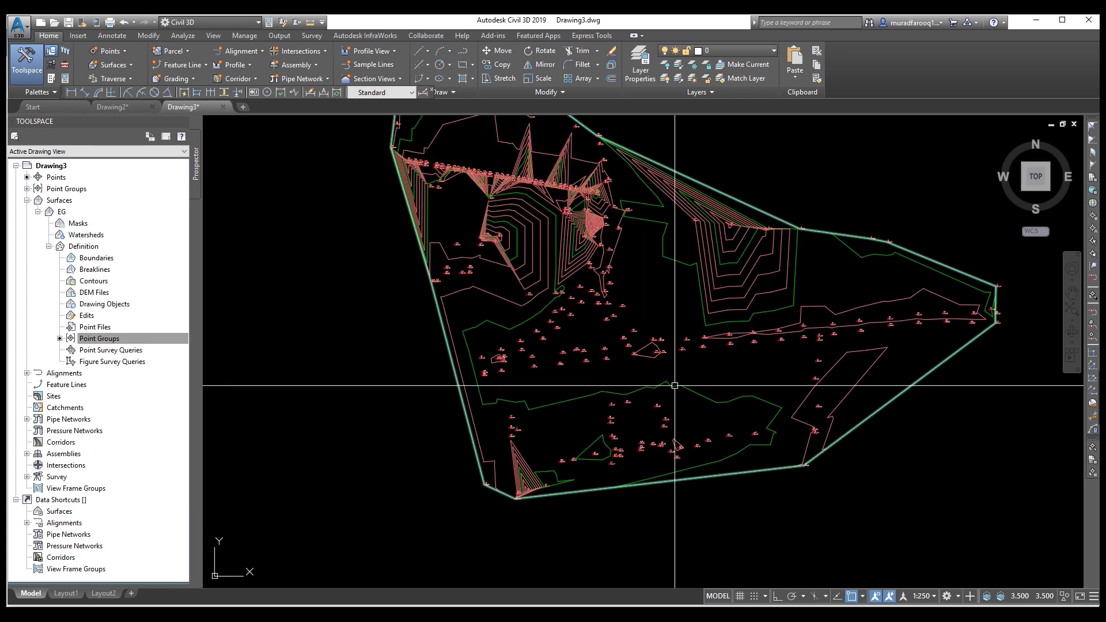
Step: Start creating a new alignment by layout and name it "Alignment -AB"
middle_click_drag(638, 357, 533, 211)
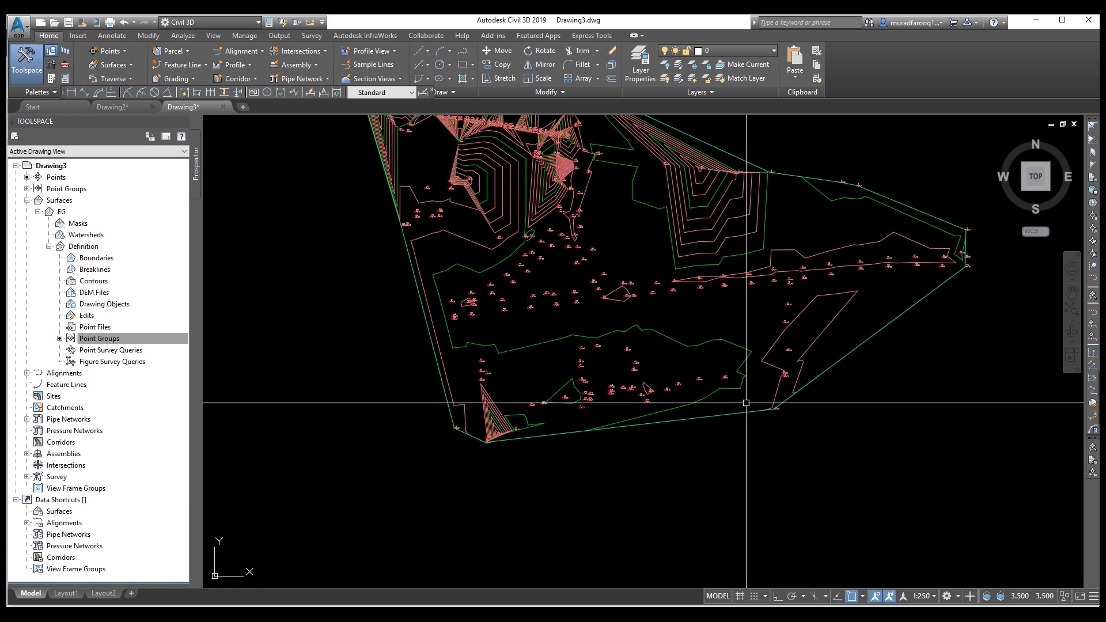
scroll(734, 398, "down", 2)
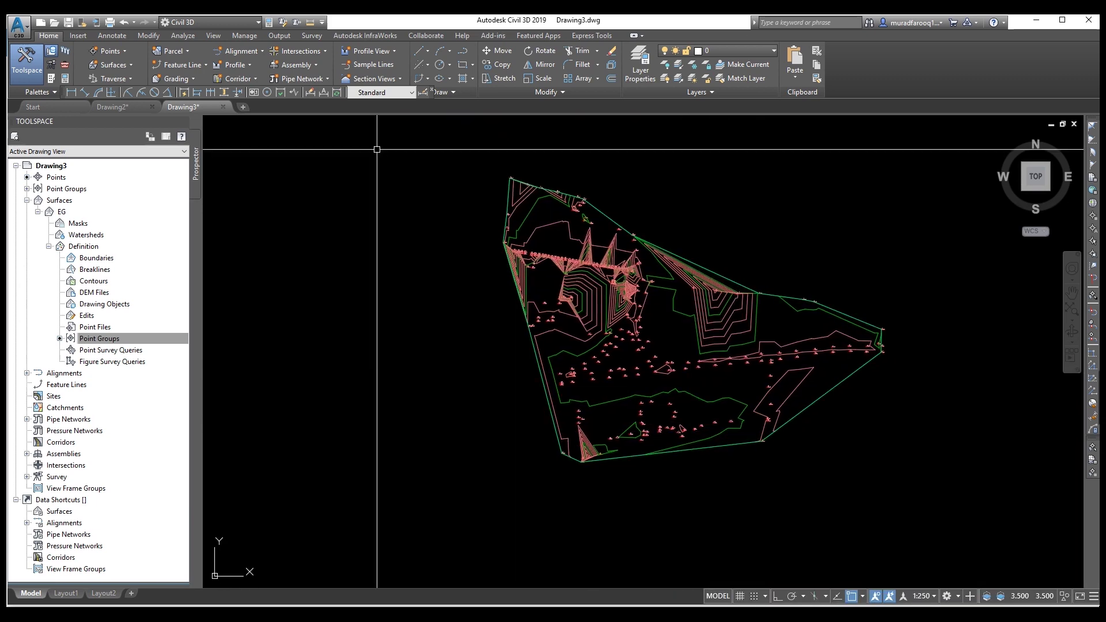
left_click(260, 50)
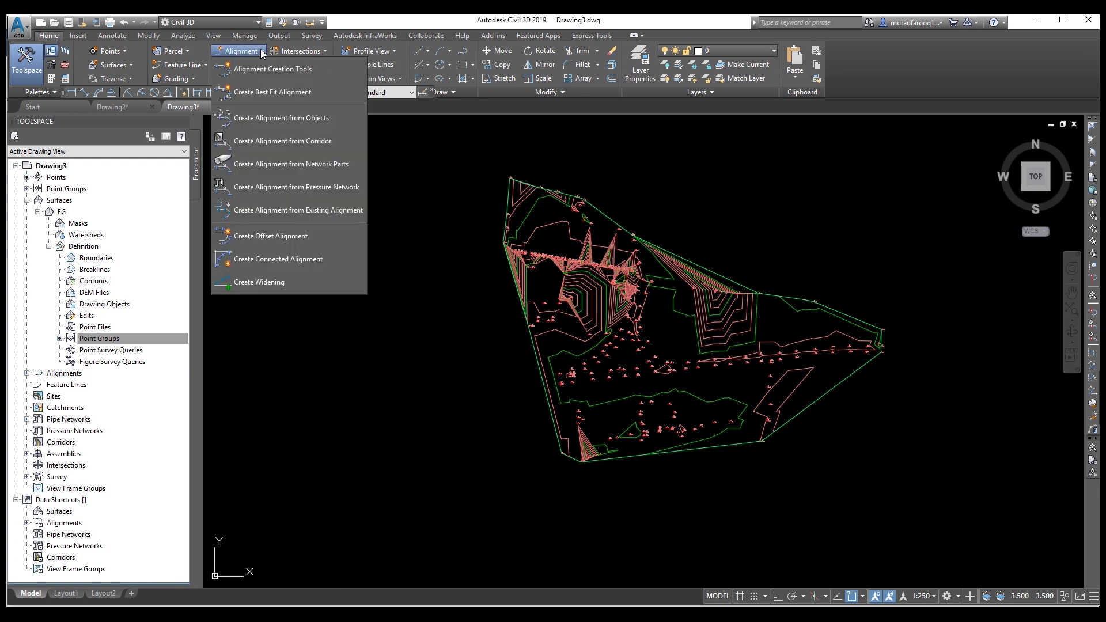
left_click(278, 68)
left_click_drag(306, 154, 226, 151)
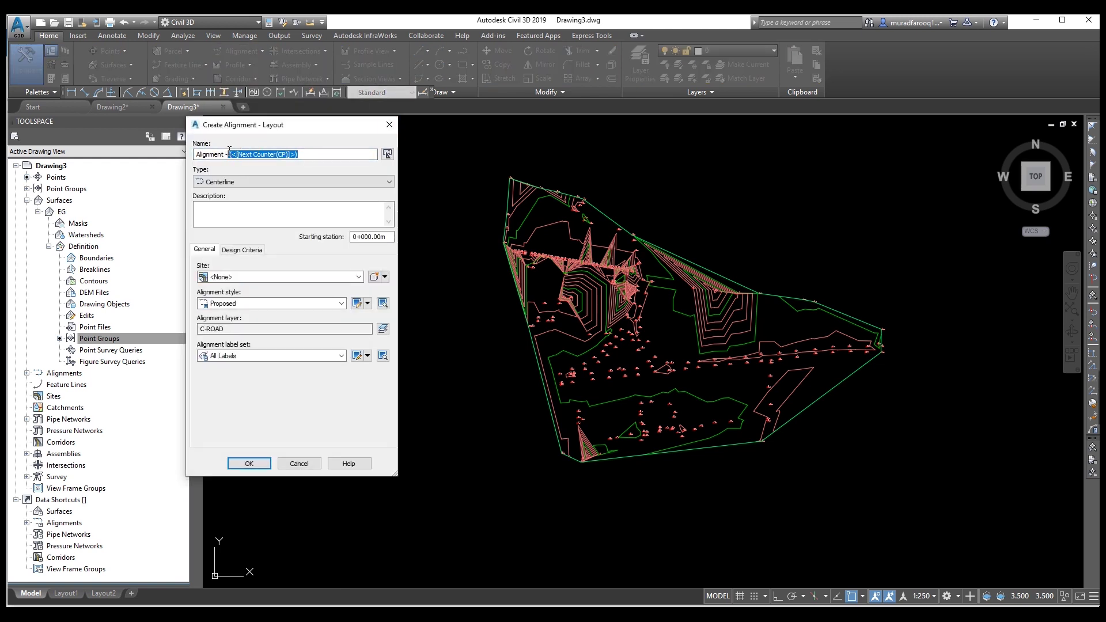
type("Alignment -AB")
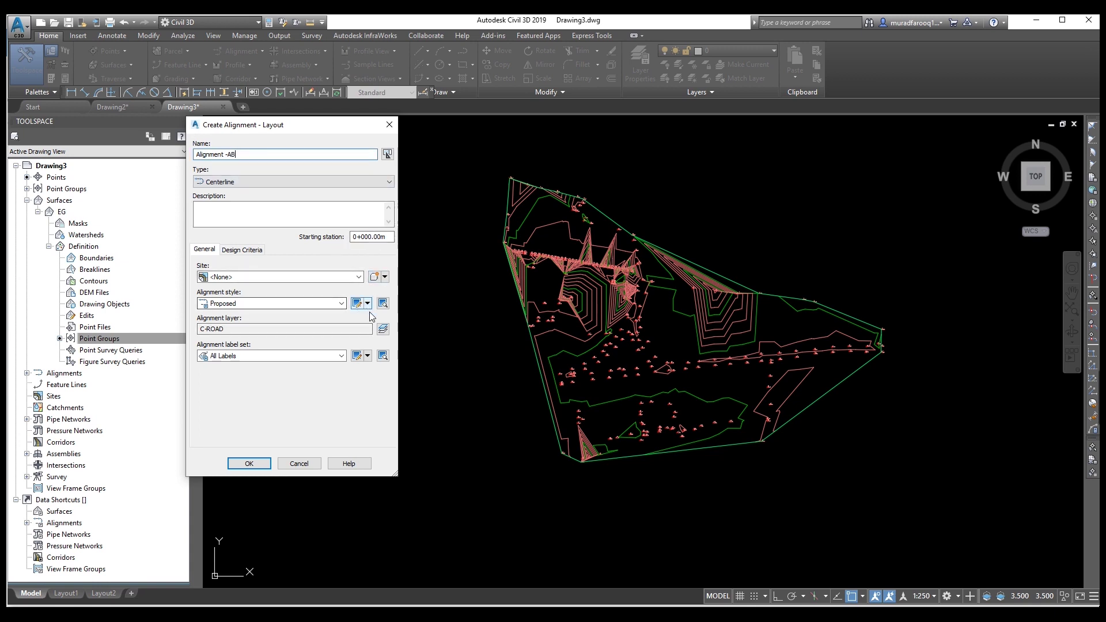
left_click(383, 329)
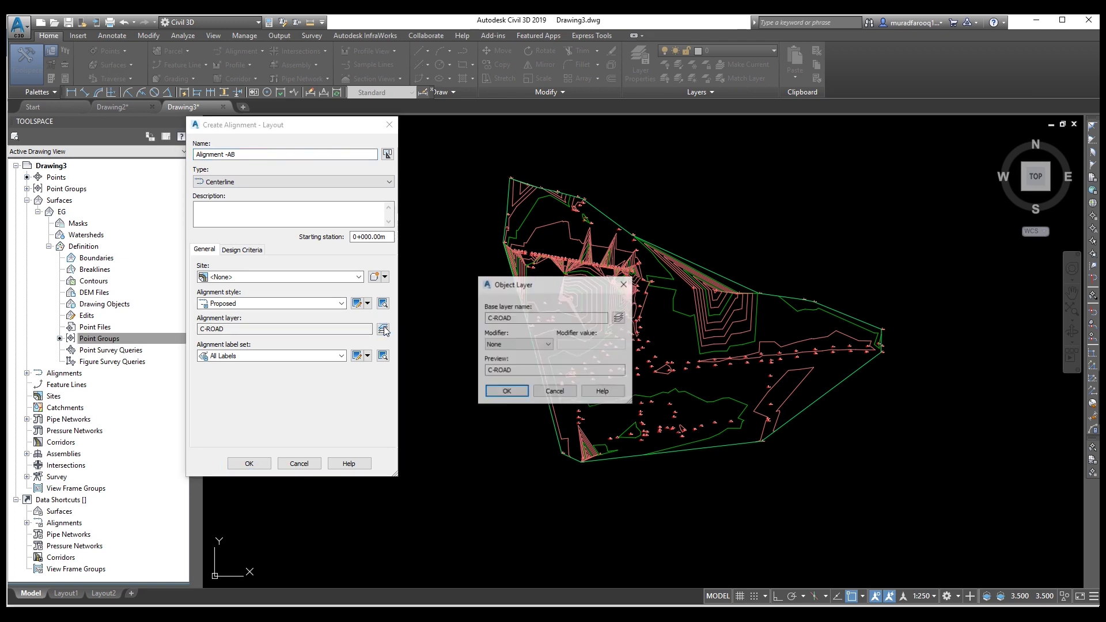
left_click(619, 318)
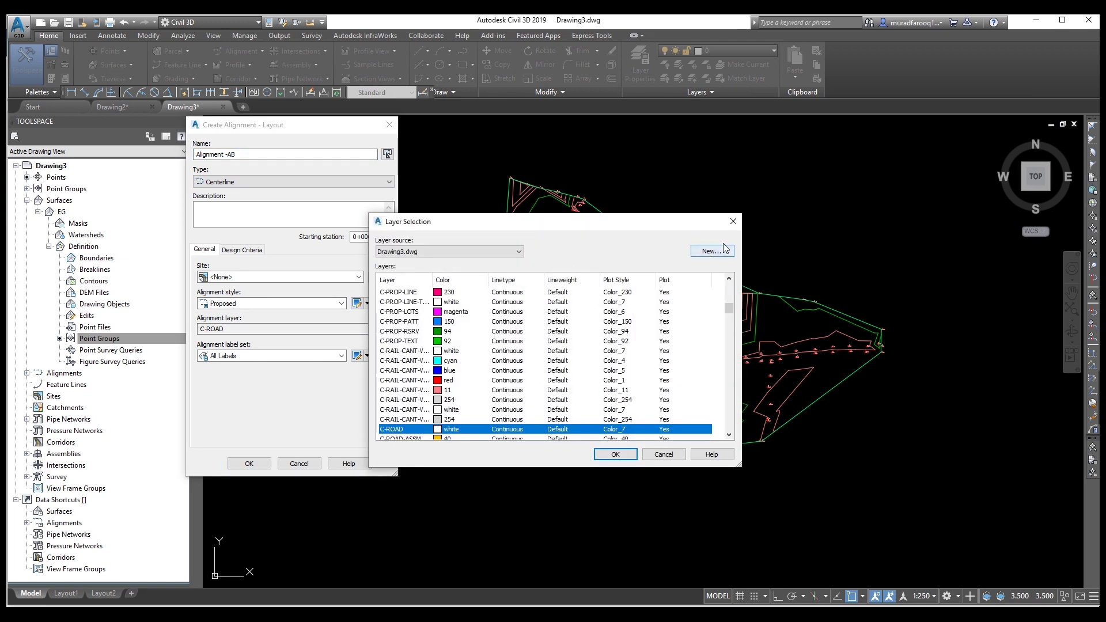
left_click(733, 222)
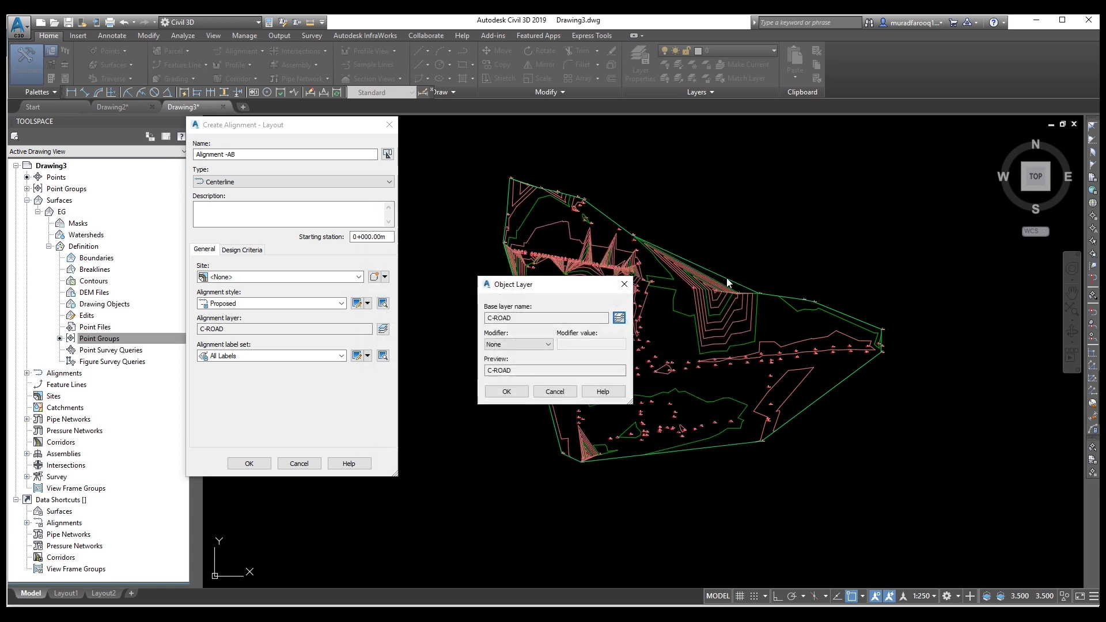
left_click(625, 288)
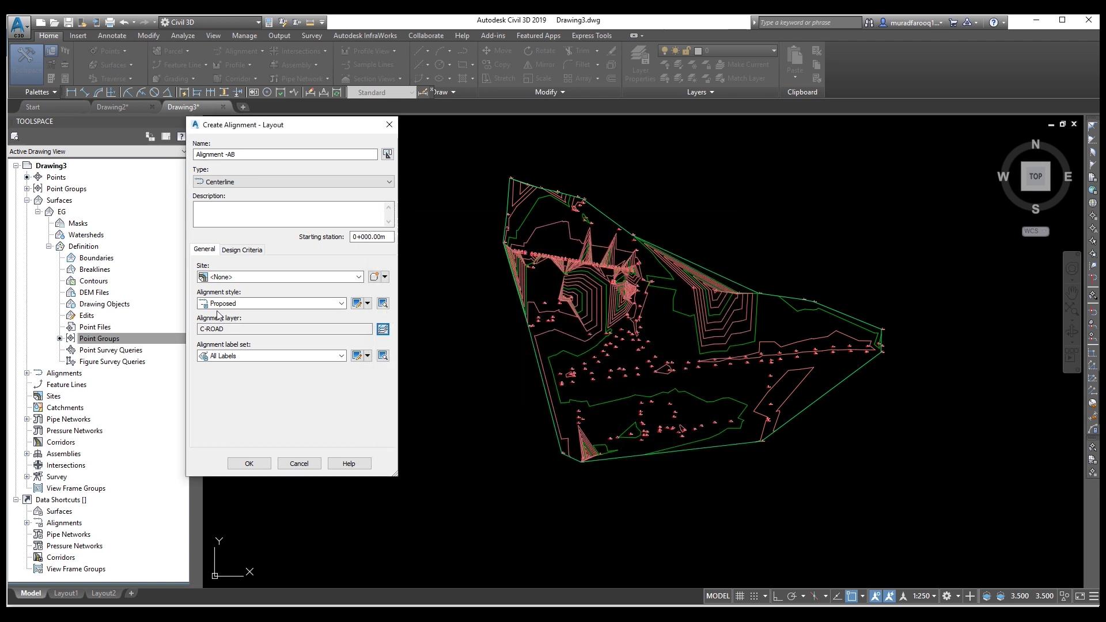
Step: Create the alignment and accept the Clothoid curve and spiral settings with a 200 m default curve radius and no spirals
left_click(250, 464)
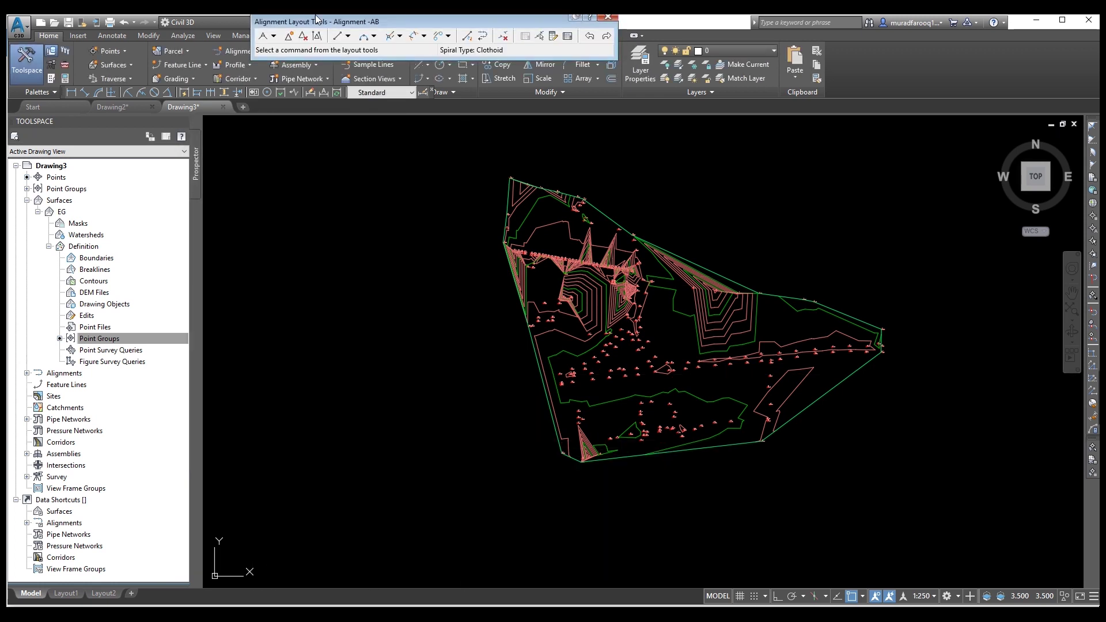
left_click(273, 36)
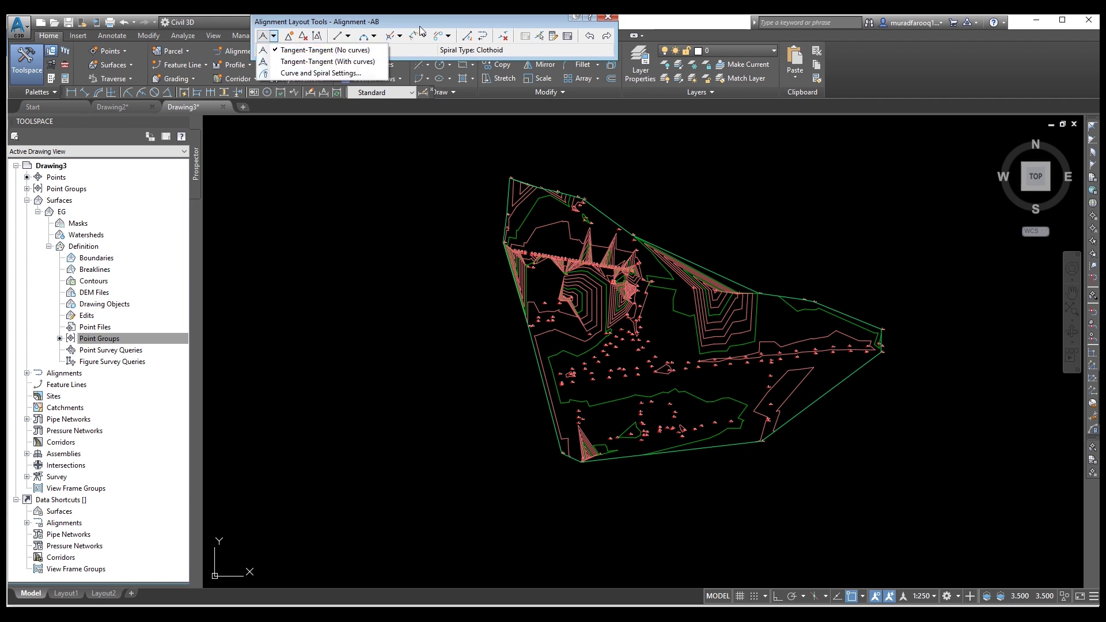
left_click_drag(346, 21, 342, 69)
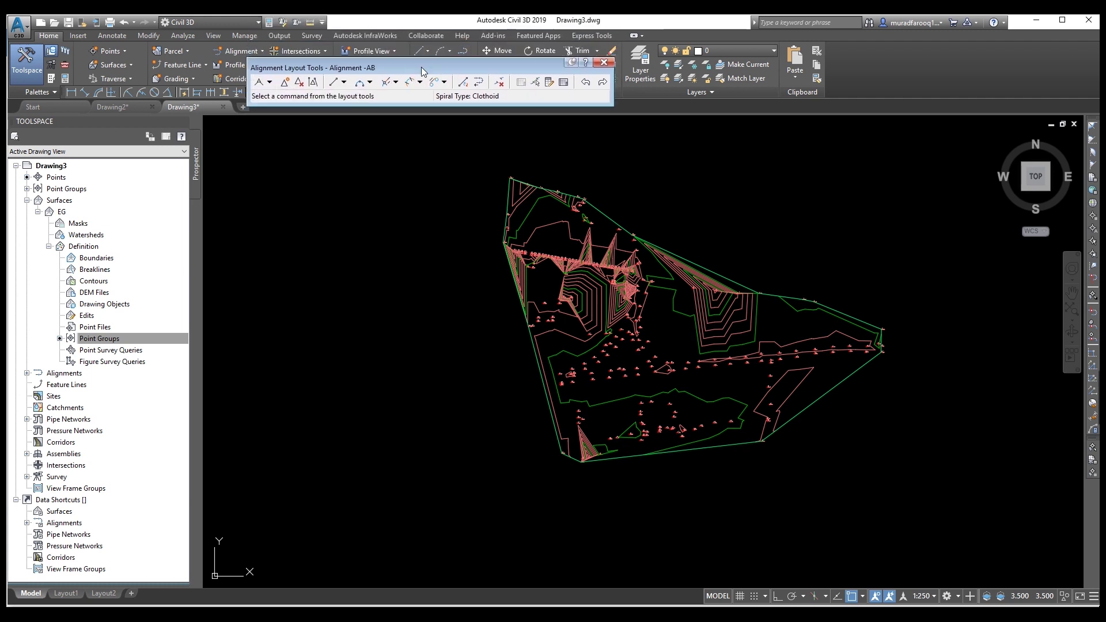
left_click(269, 85)
left_click(295, 120)
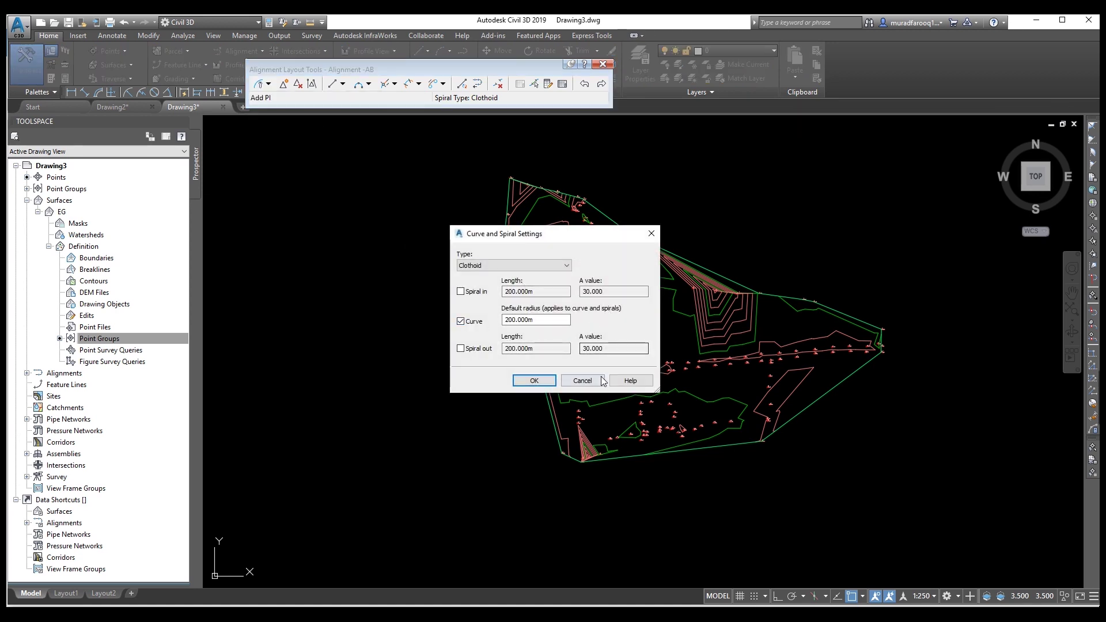
left_click(534, 380)
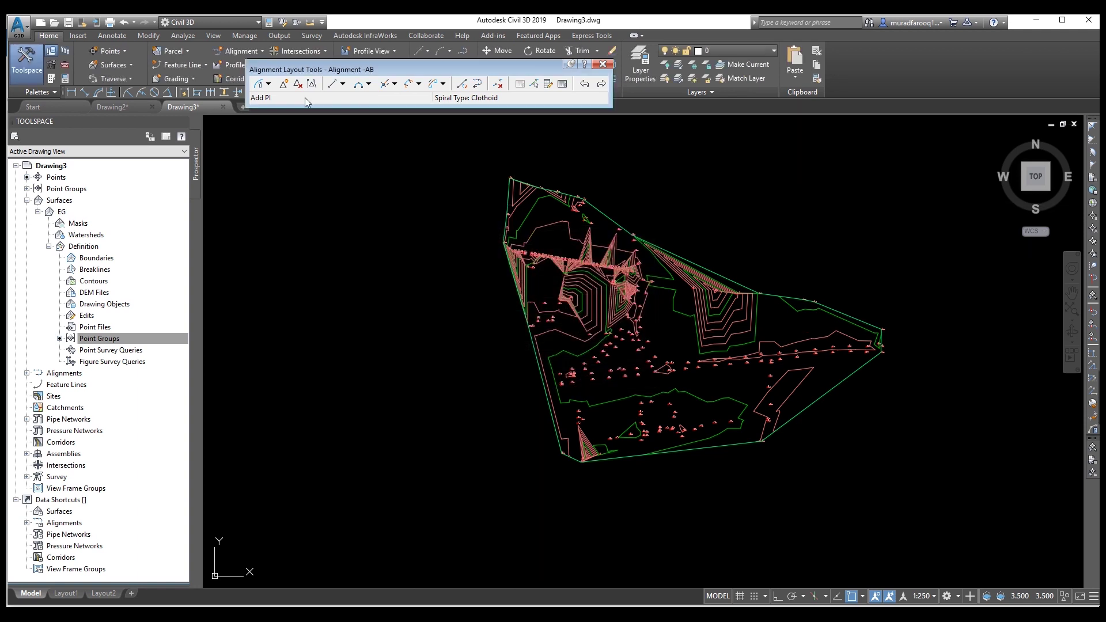
Step: Draw the alignment as tangents with curves from the surface's eastern corner through the middle of the site to its northwestern corner
left_click(270, 85)
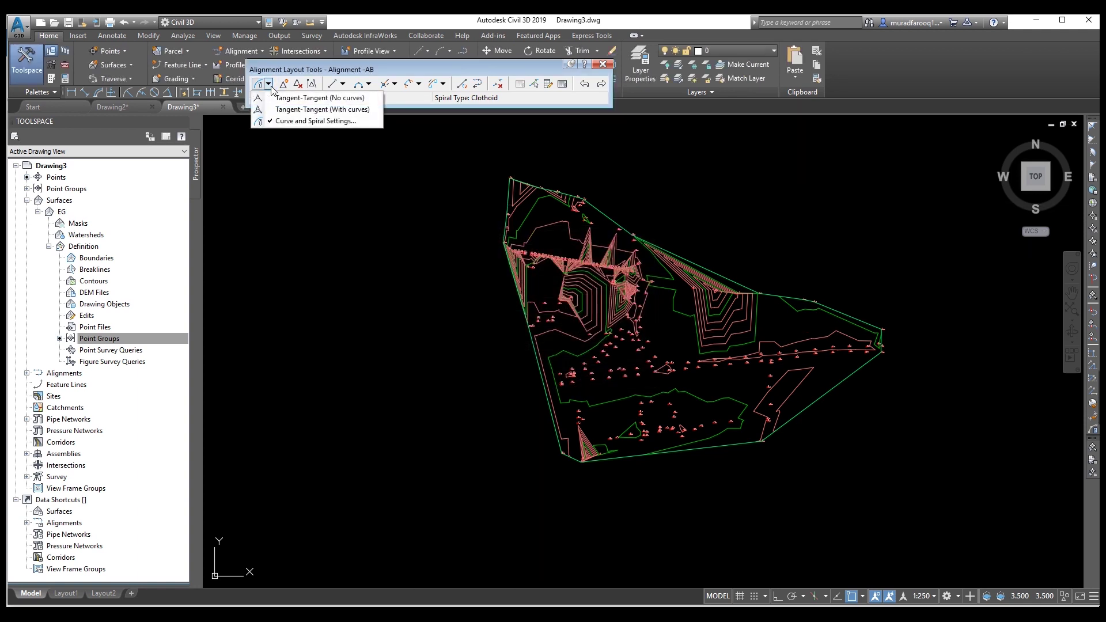
left_click(310, 110)
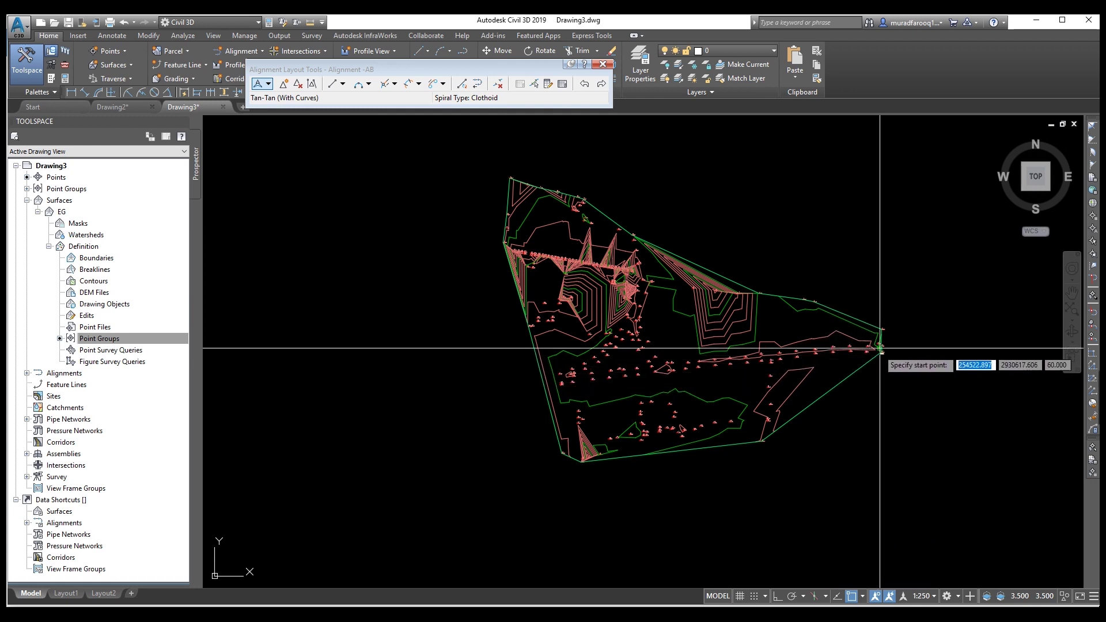
left_click(882, 353)
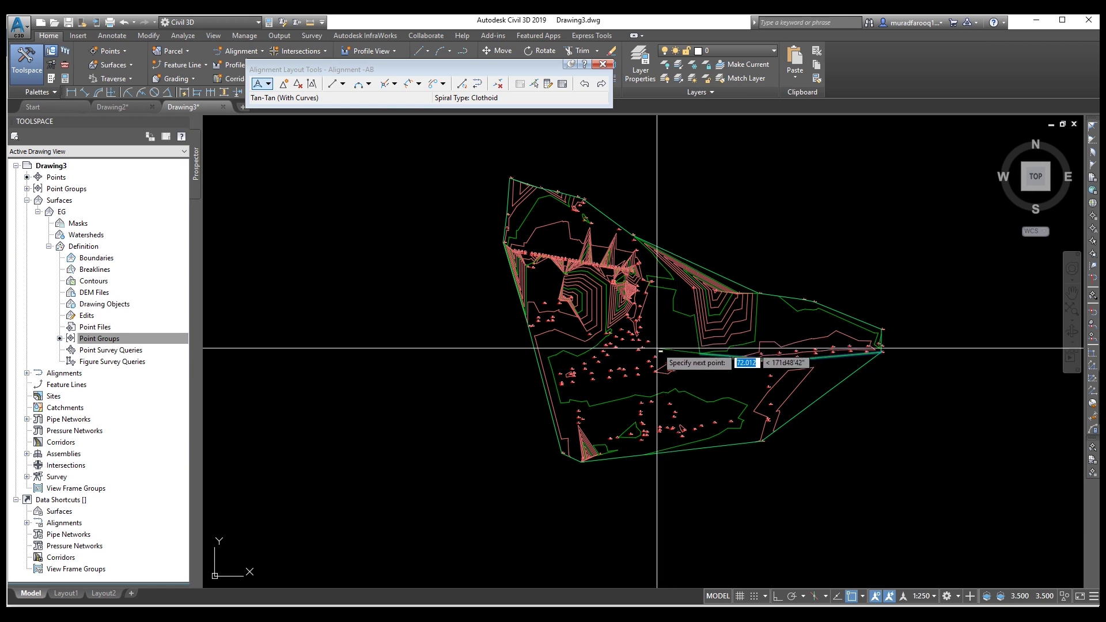
left_click(636, 368)
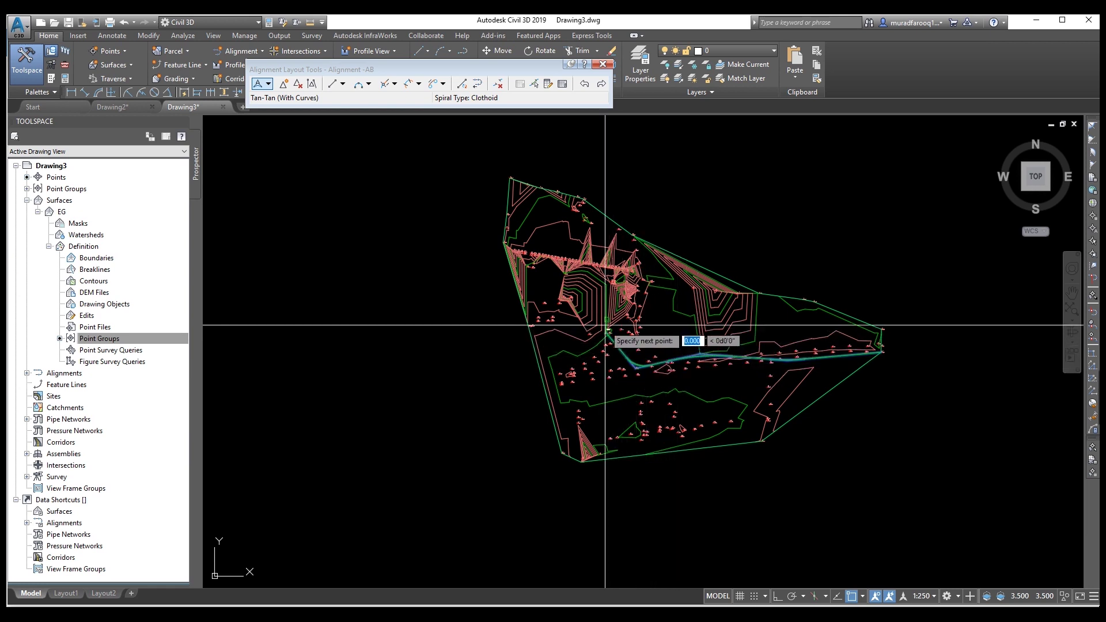
left_click(585, 271)
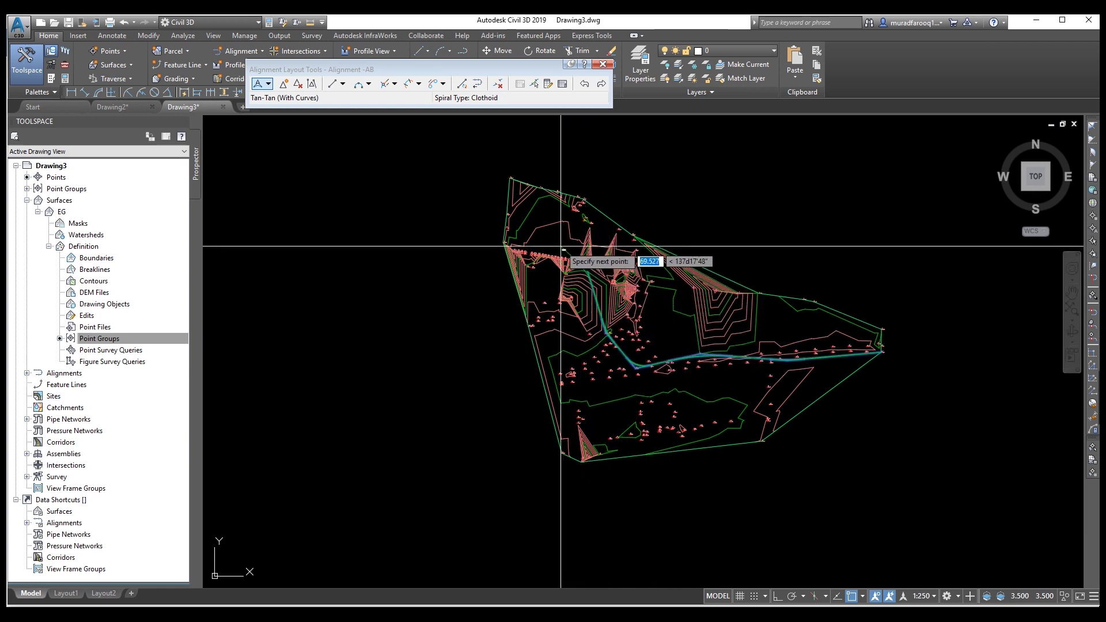
left_click(529, 218)
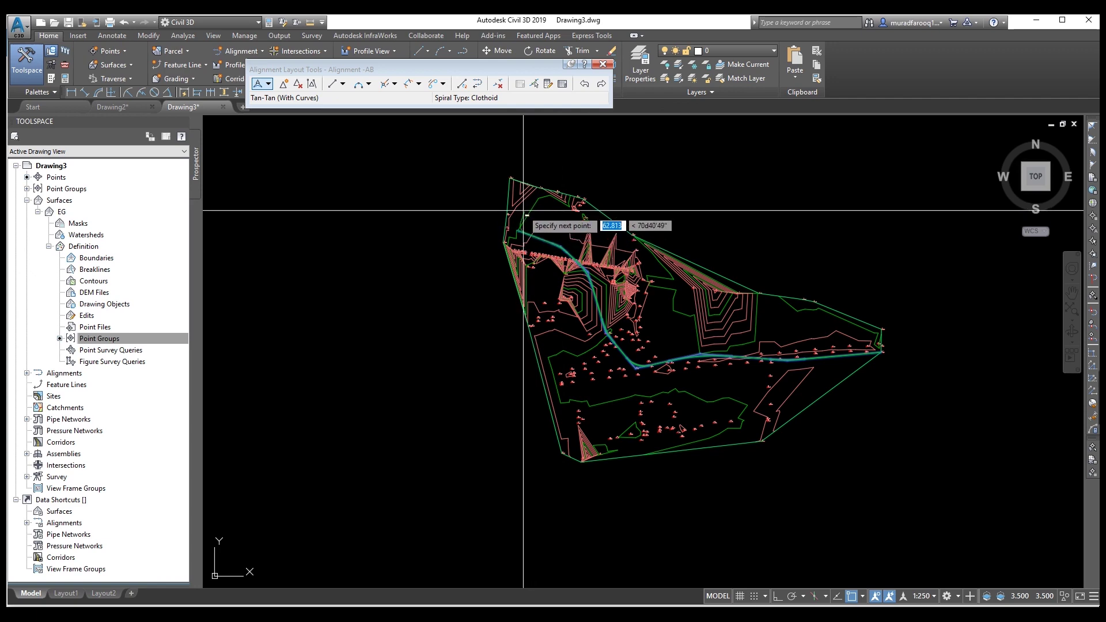
left_click(511, 181)
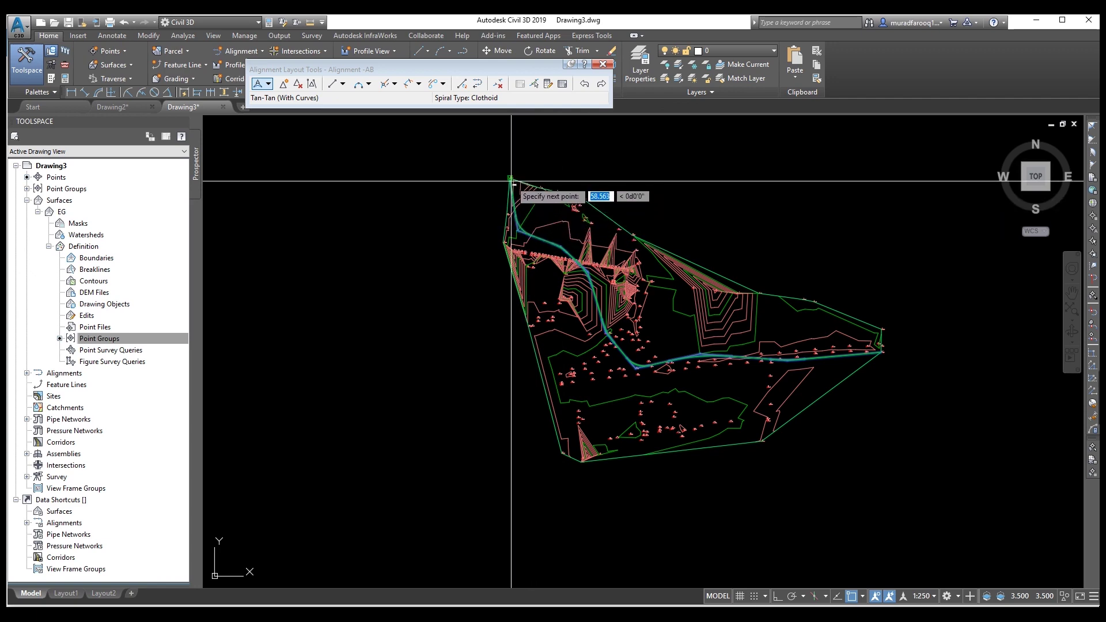
key("Return")
Step: Try to select all COGO points similar to point 12, and close the alignment layout tools
scroll(786, 357, "up", 4)
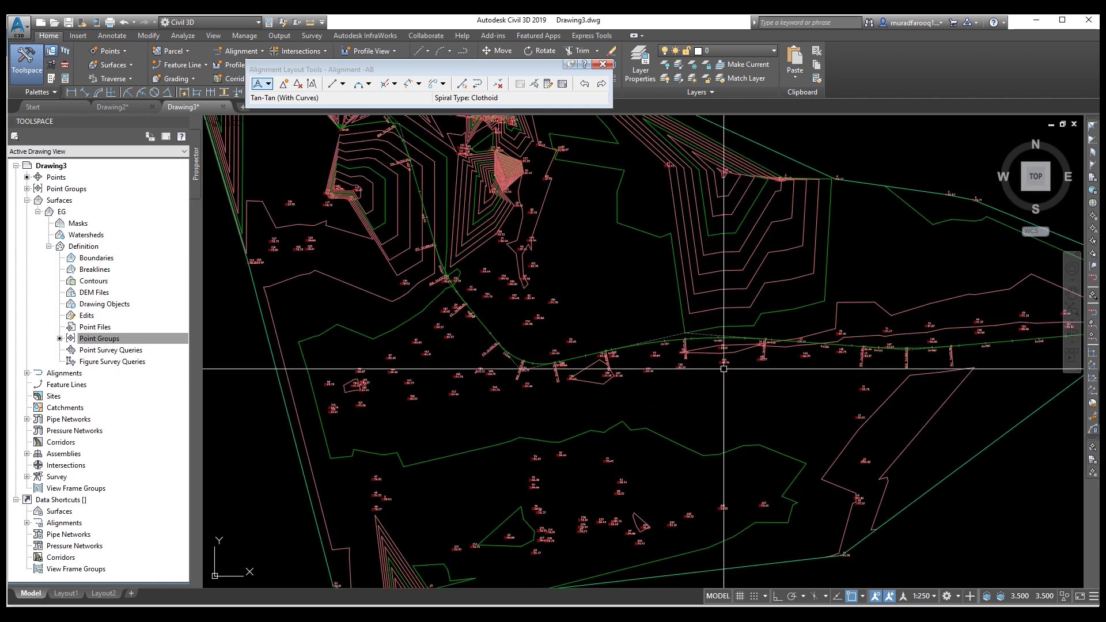
scroll(773, 348, "up", 5)
middle_click_drag(743, 368, 735, 381)
scroll(759, 382, "down", 6)
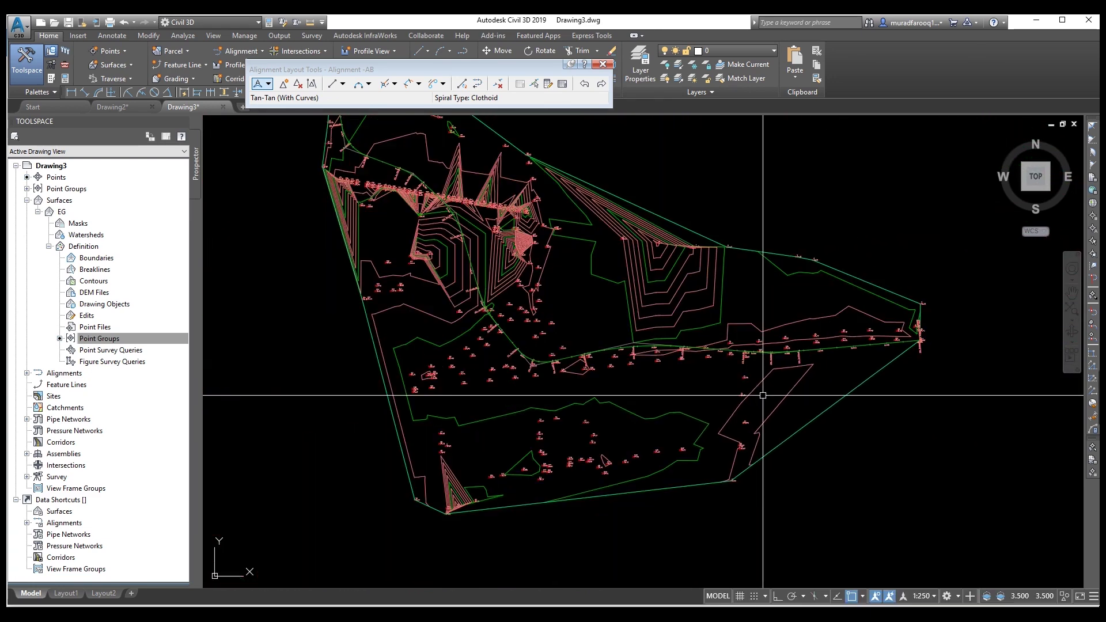
scroll(748, 402, "up", 6)
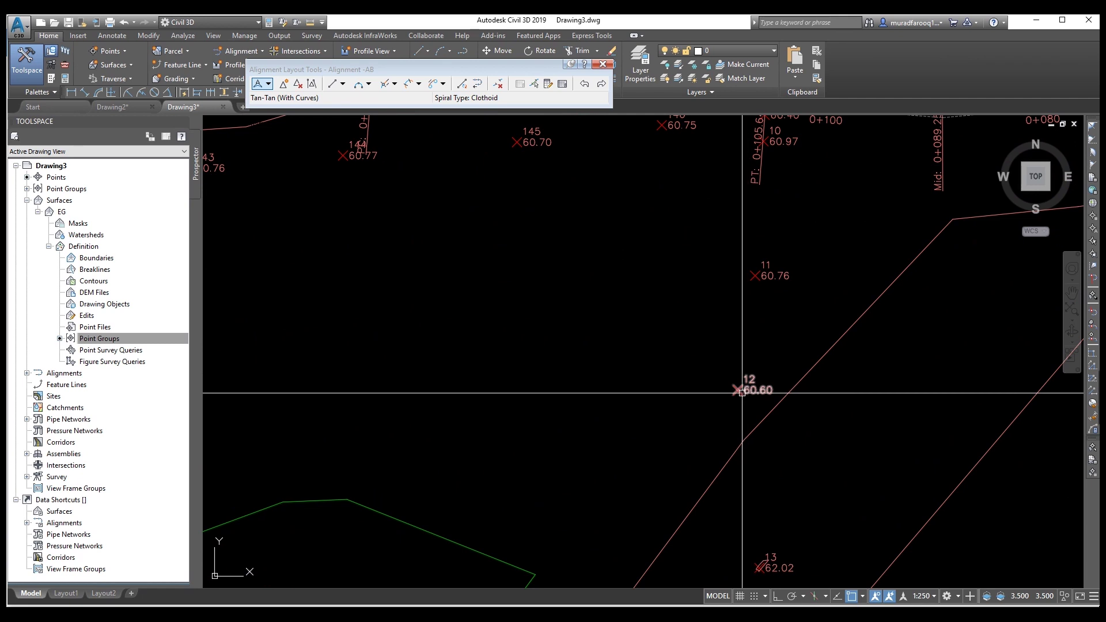
left_click(742, 393)
right_click(742, 393)
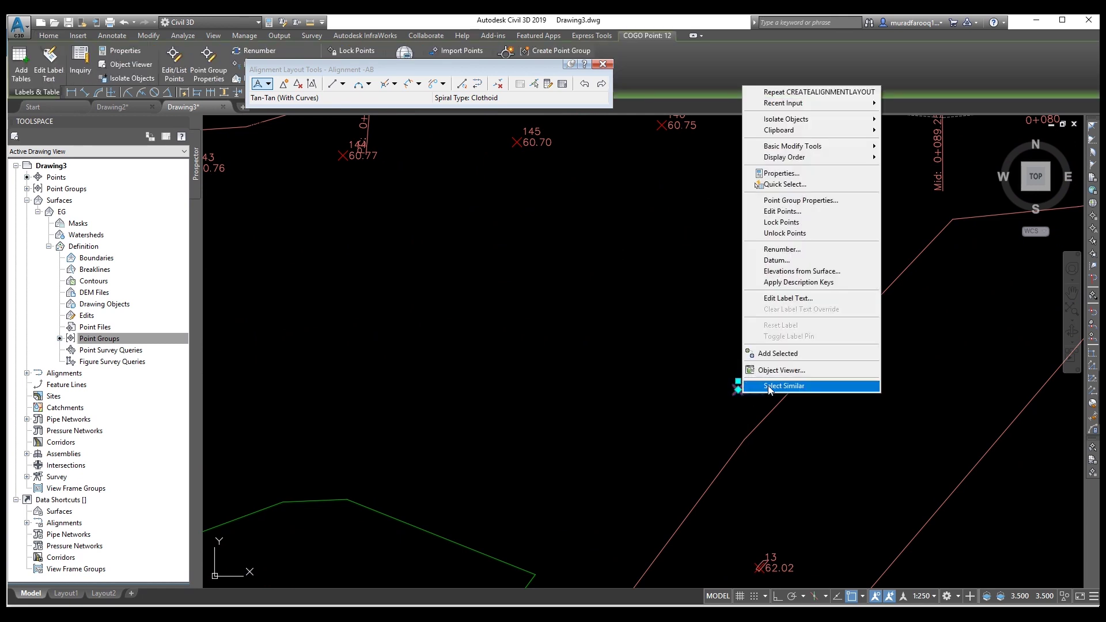
left_click(768, 385)
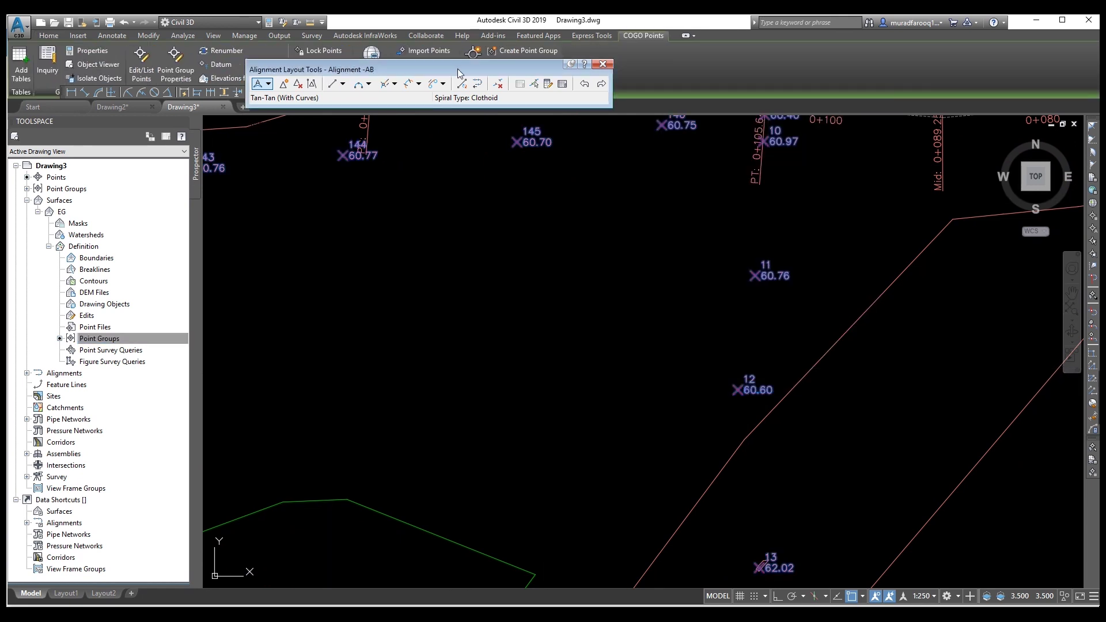
left_click(607, 65)
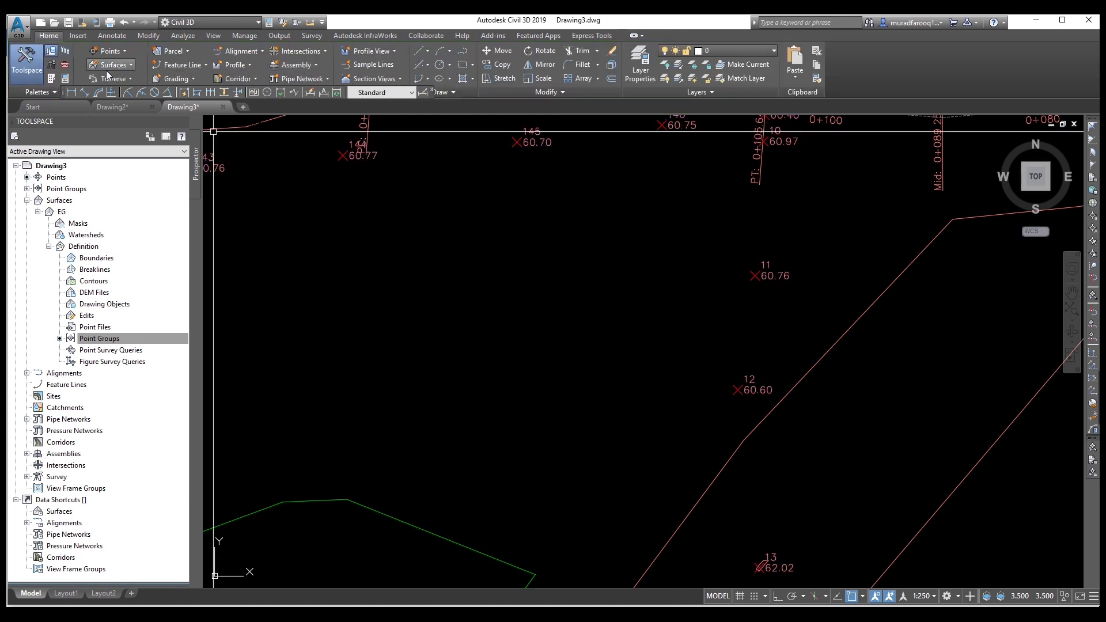
Step: Select all COGO points similar to point 12 and set their point label style to Description Only
scroll(432, 208, "down", 4)
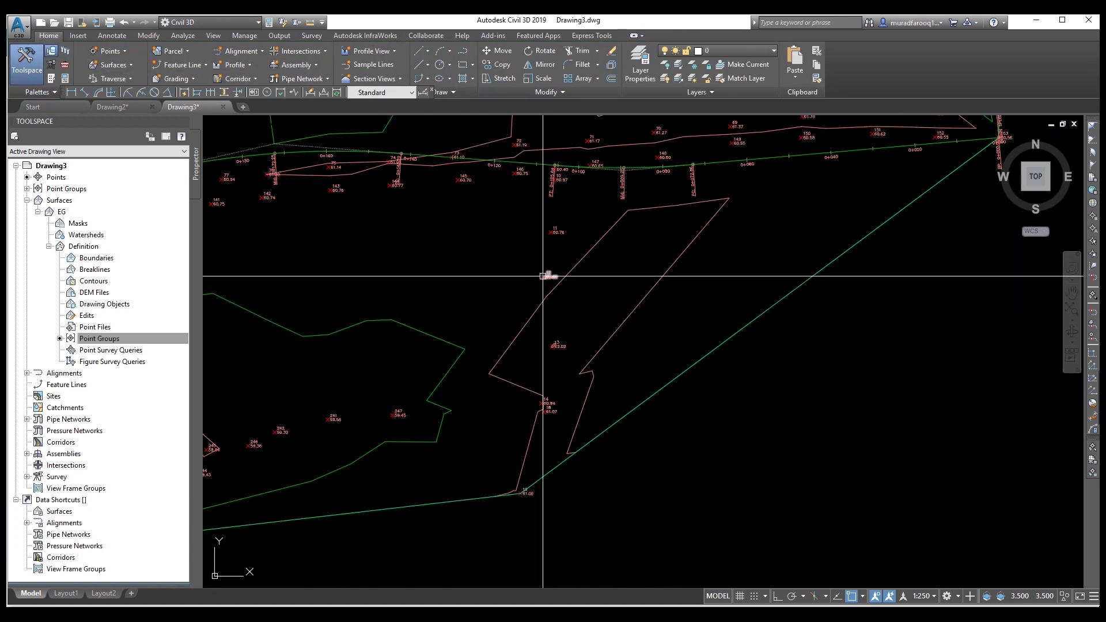
left_click(544, 276)
right_click(544, 276)
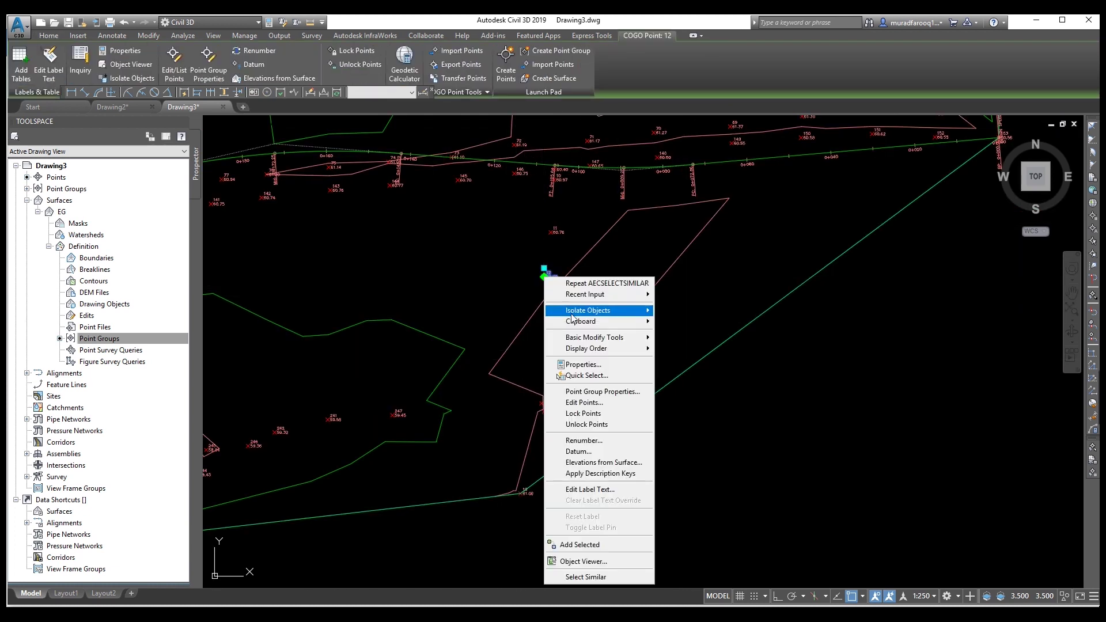
left_click(614, 578)
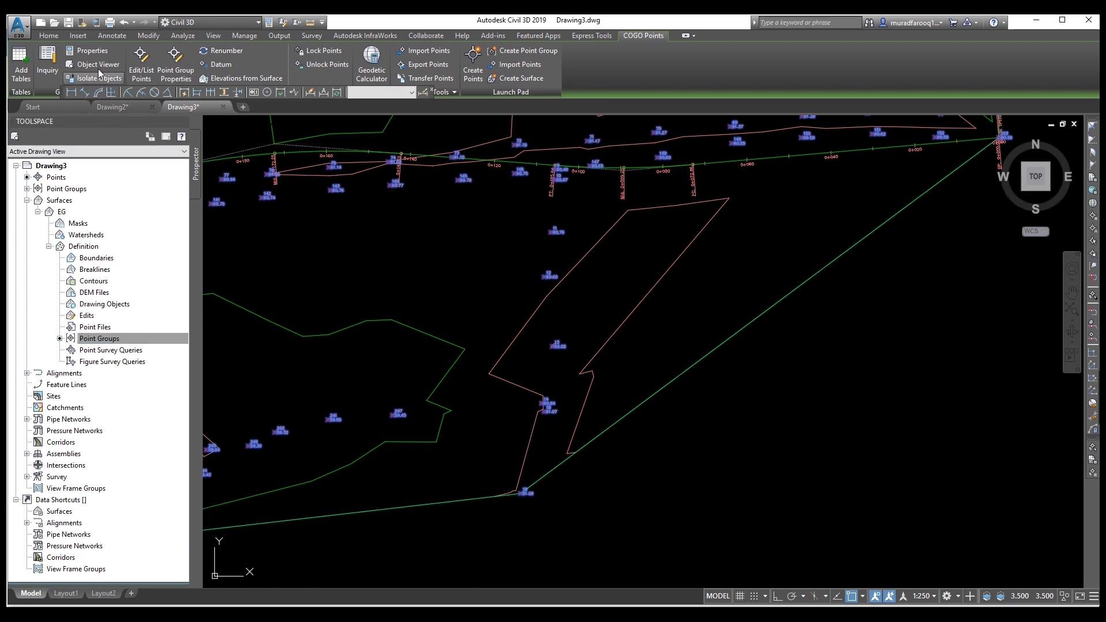
left_click(92, 50)
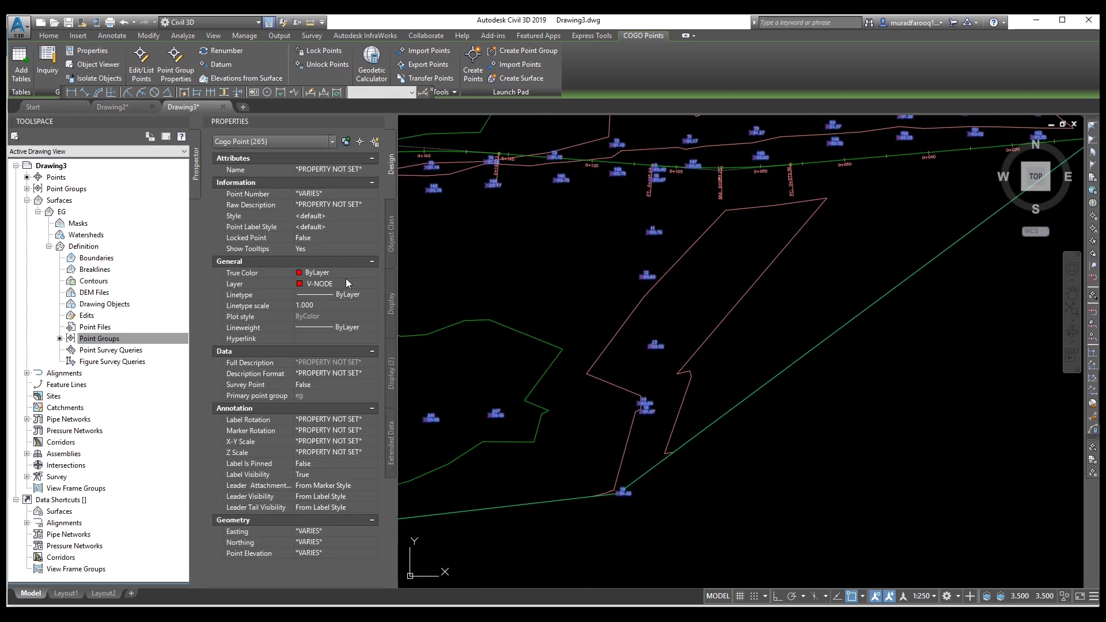
left_click(320, 227)
left_click(344, 228)
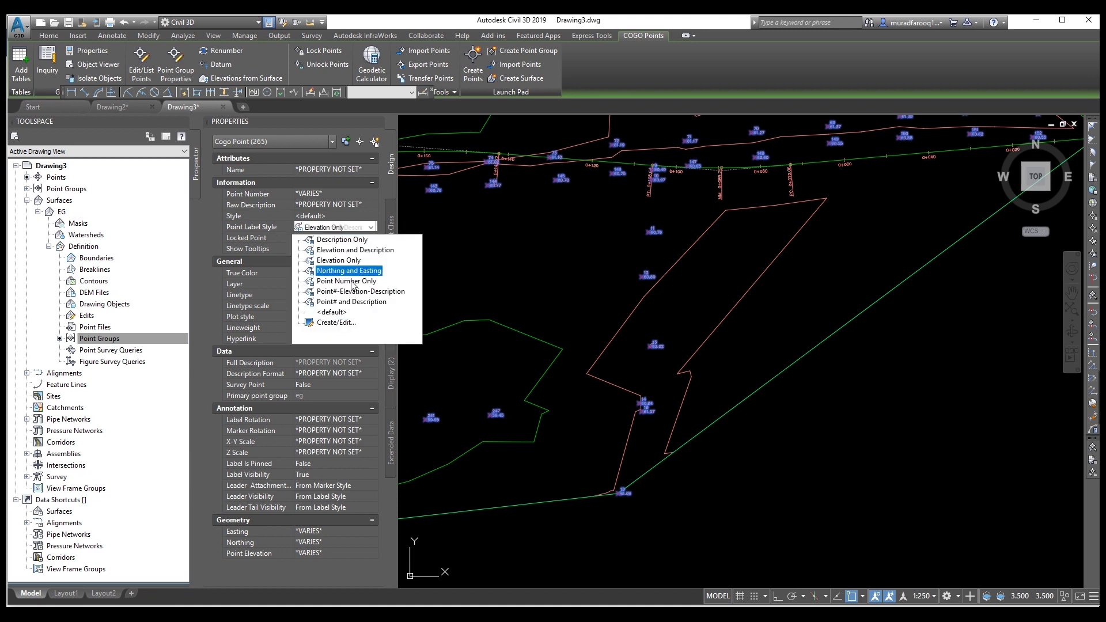
left_click(364, 255)
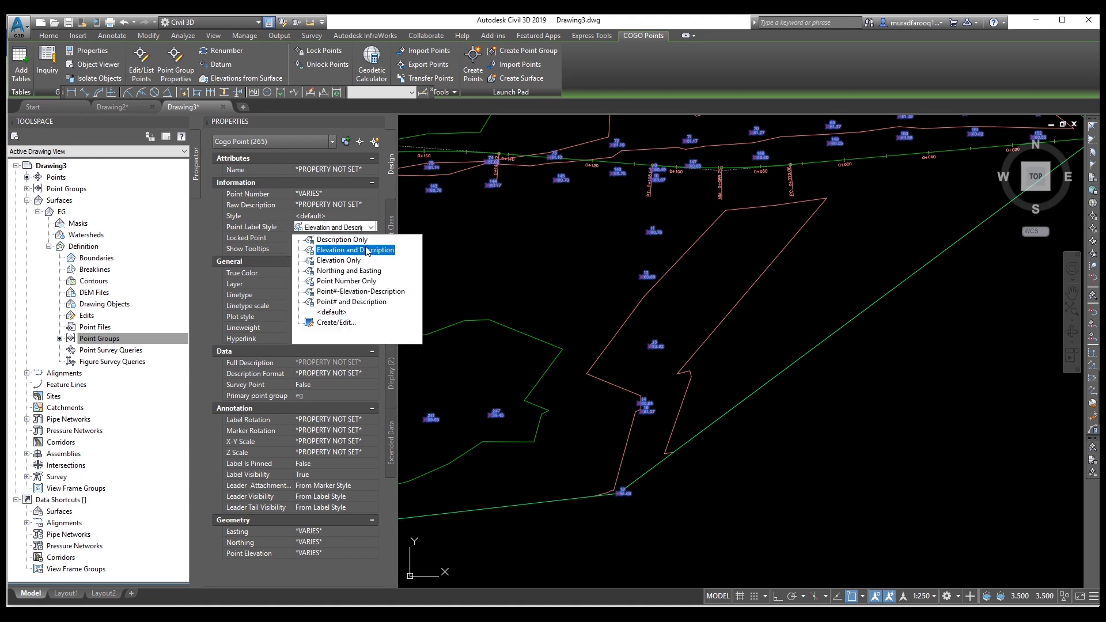
left_click(342, 239)
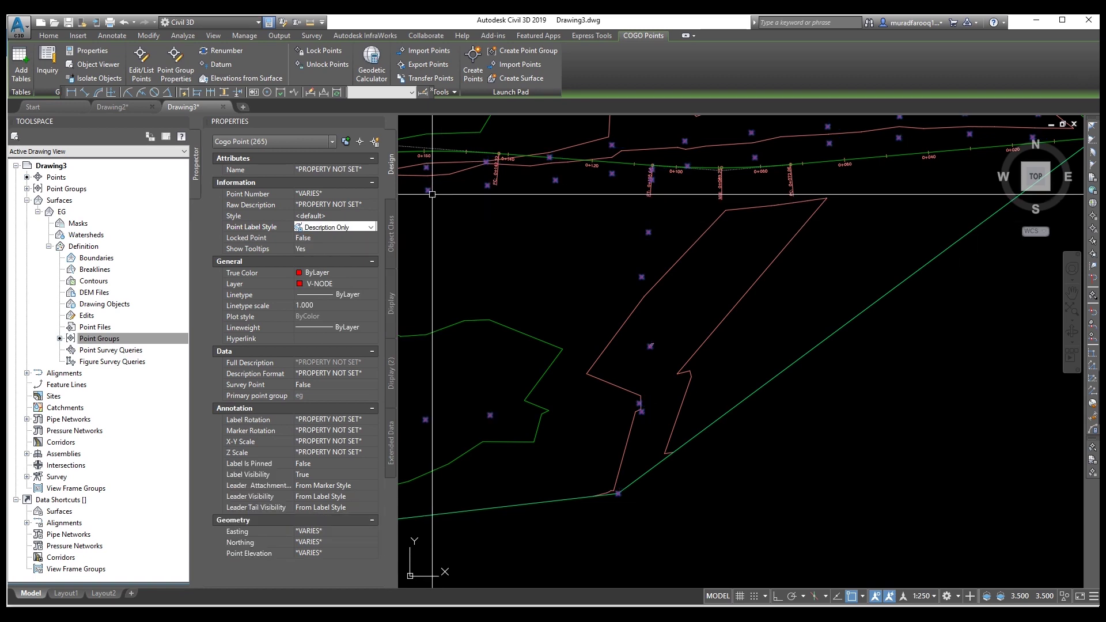
left_click(378, 122)
scroll(605, 309, "down", 6)
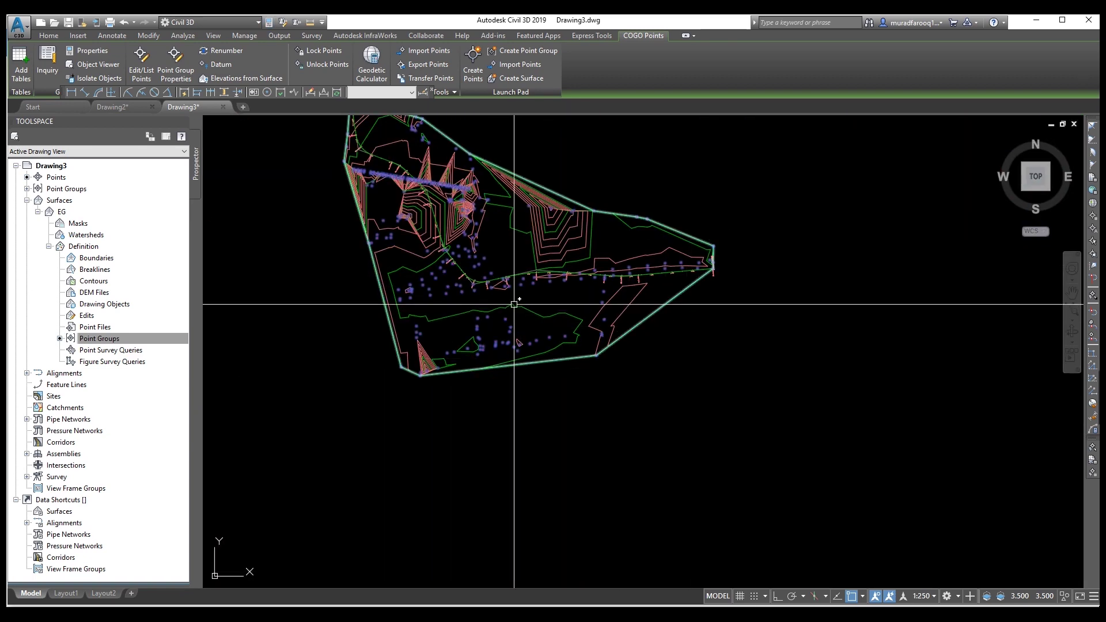
Step: Edit the surface style of the EG surface and set the border color to index color 12
key("Escape")
scroll(543, 329, "up", 3)
scroll(596, 285, "up", 2)
mouse_move(600, 286)
middle_mouse_down()
mouse_move(531, 333)
mouse_move(566, 342)
middle_mouse_up()
scroll(720, 363, "down", 3)
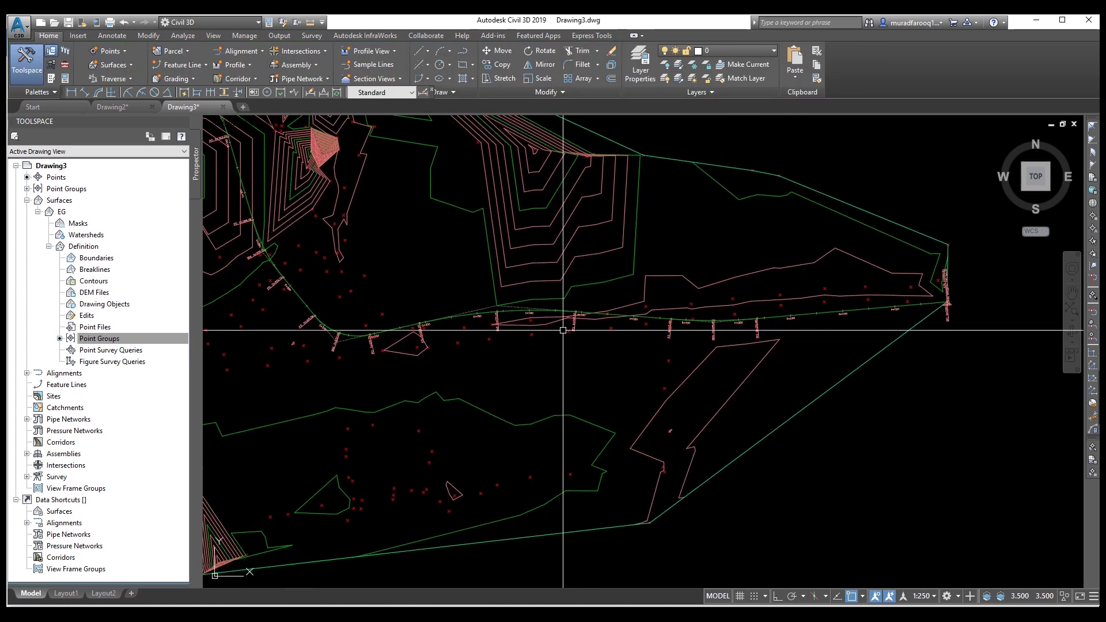
left_click(728, 375)
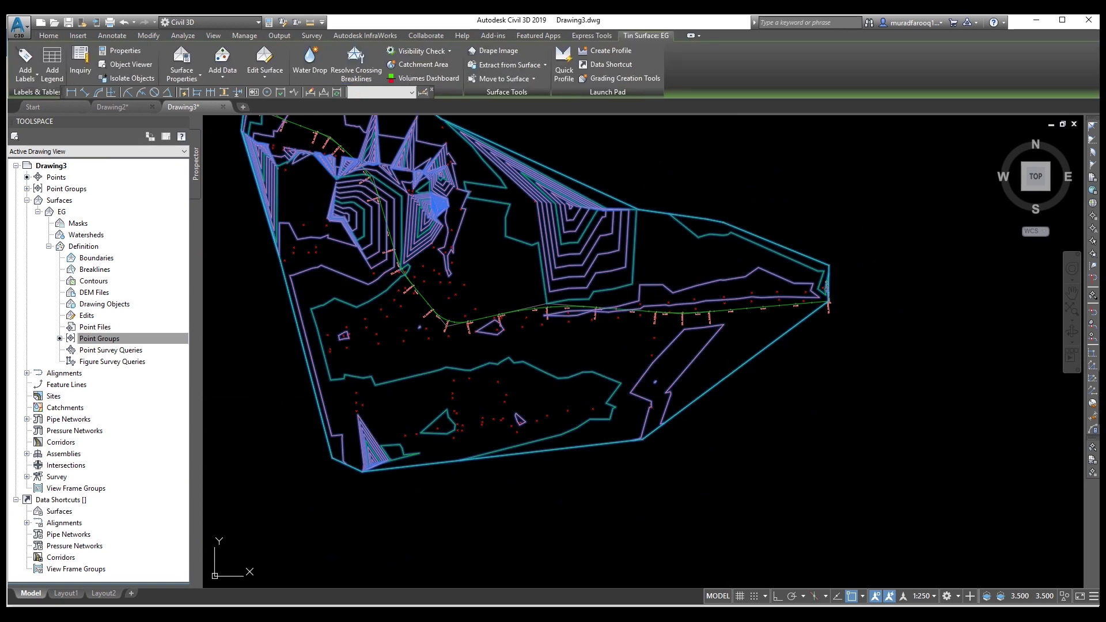
right_click(730, 372)
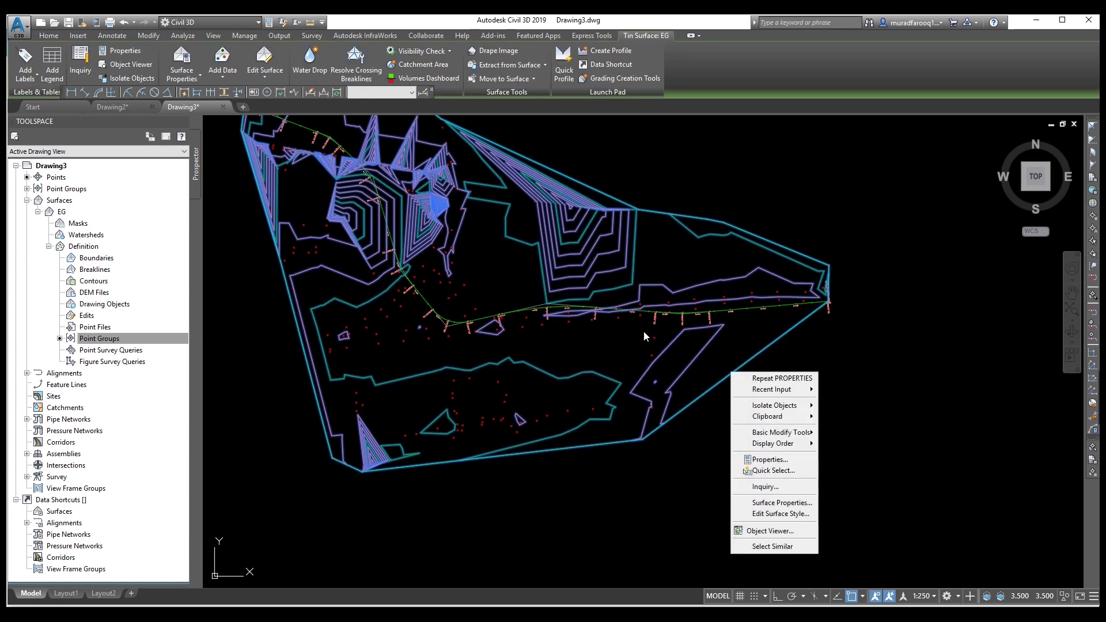
left_click(781, 514)
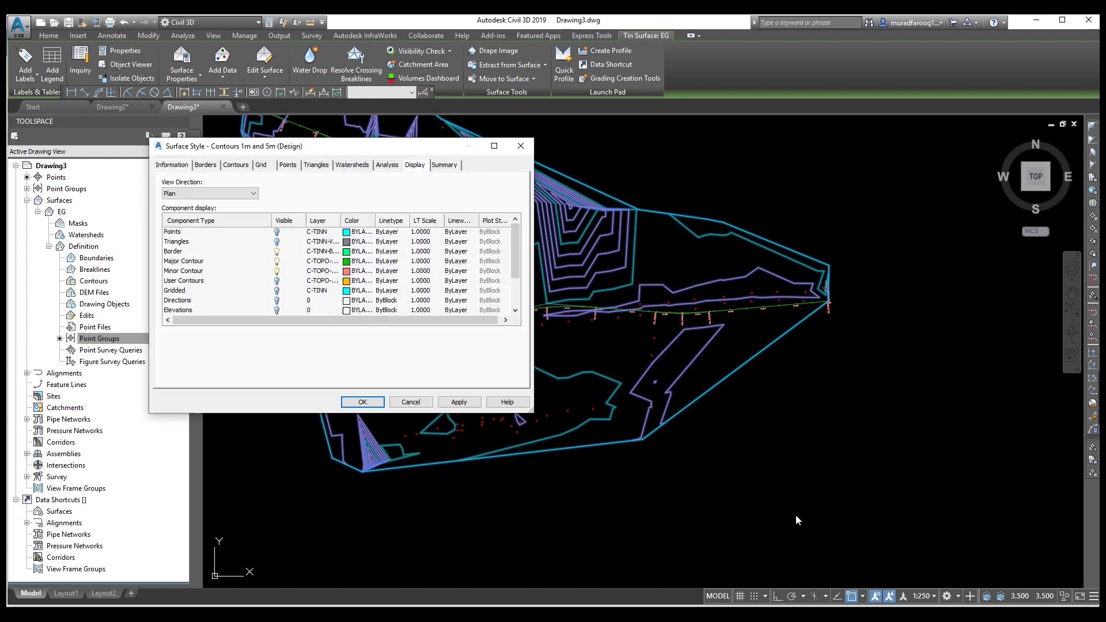
scroll(354, 294, "up", 1)
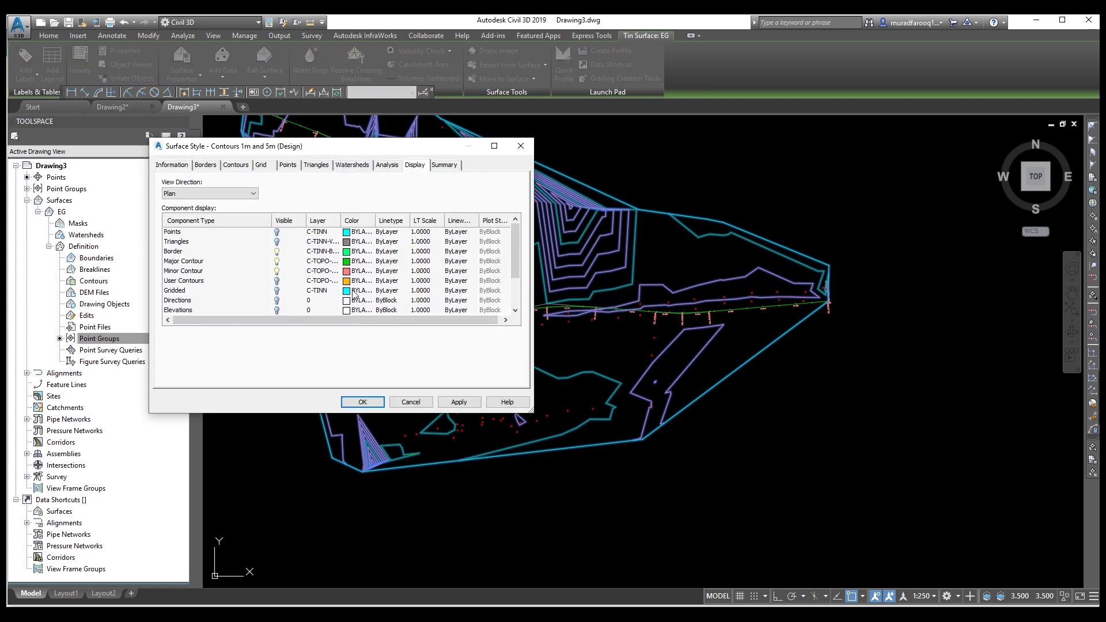
left_click(346, 252)
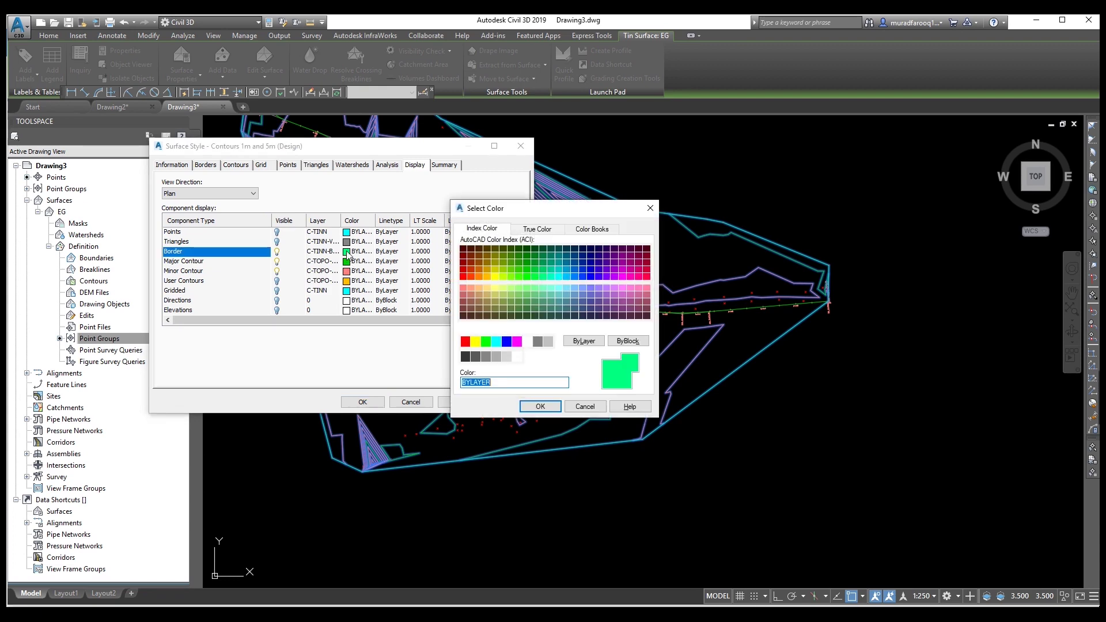
left_click(464, 270)
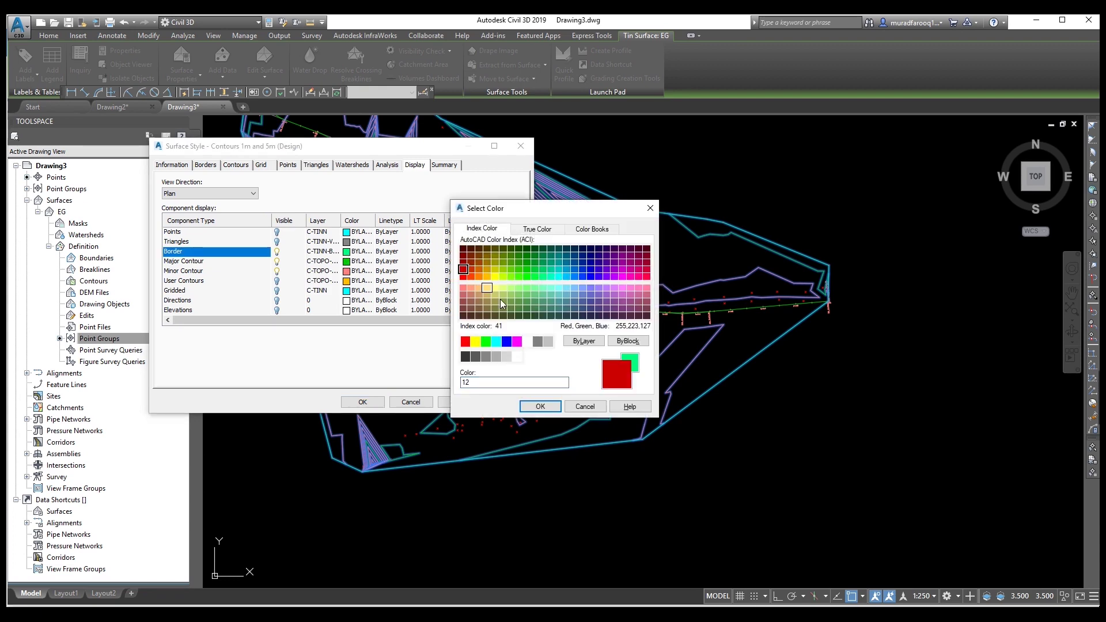
left_click(541, 407)
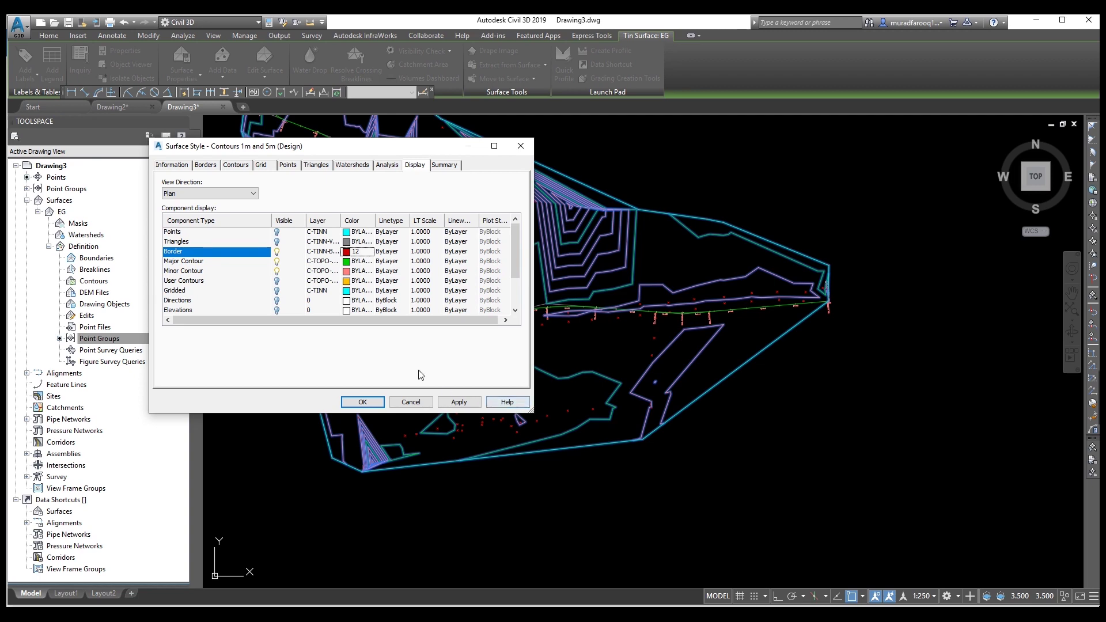
Step: Set the major contour color to index color 170 and apply the changes to the surface style
left_click(346, 262)
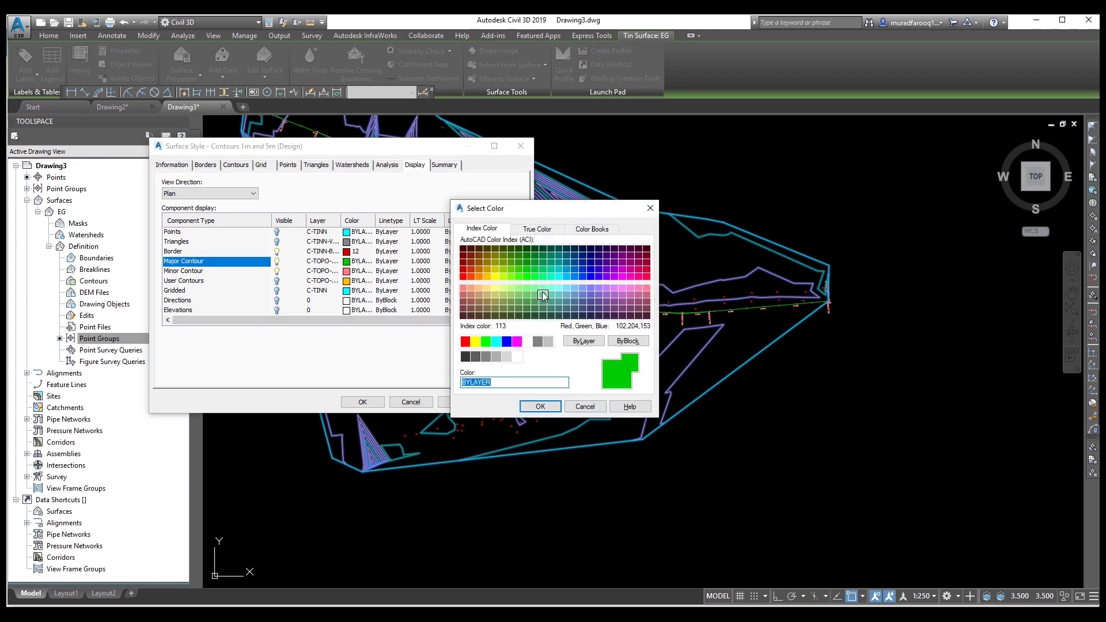
left_click(592, 279)
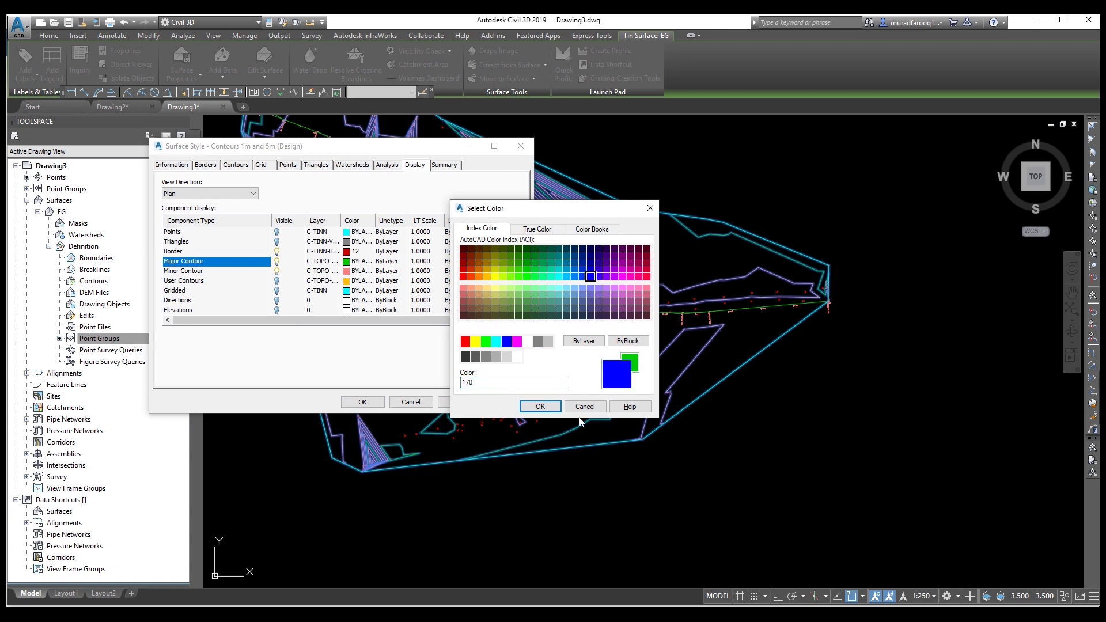
left_click(540, 407)
left_click(459, 401)
left_click(362, 401)
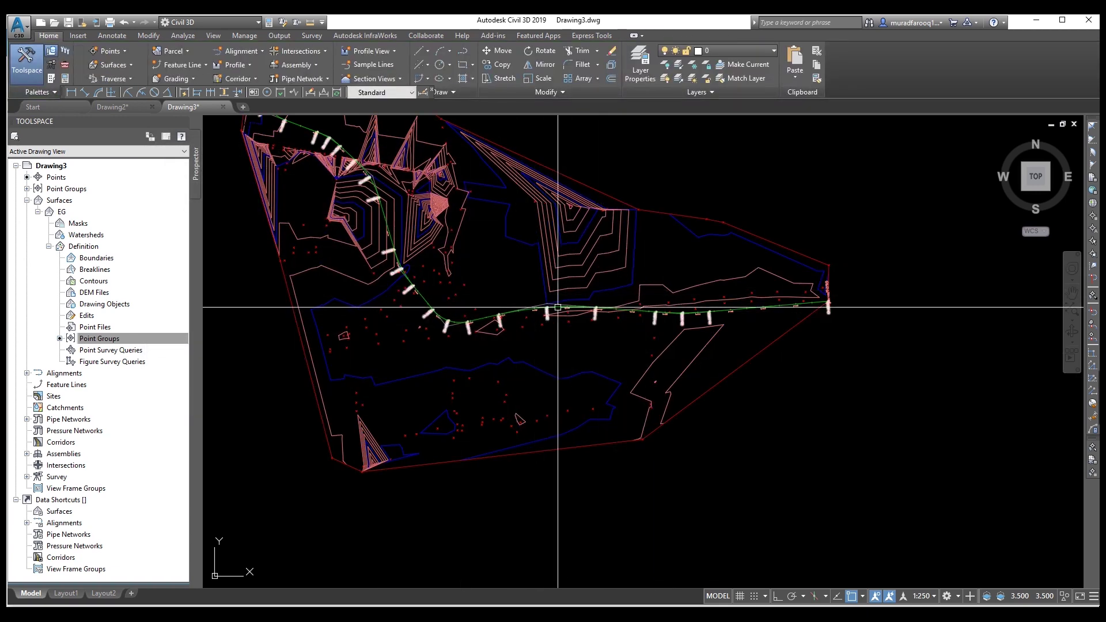
Step: Examine the recolored contours and border along the alignment from the site's eastern corner to its northwestern corner
scroll(806, 311, "up", 6)
scroll(474, 272, "down", 8)
mouse_move(494, 296)
middle_mouse_down()
mouse_move(468, 309)
mouse_move(557, 321)
mouse_move(432, 346)
middle_mouse_up()
scroll(602, 331, "up", 8)
middle_click_drag(778, 346, 613, 336)
scroll(614, 335, "down", 5)
scroll(728, 330, "up", 4)
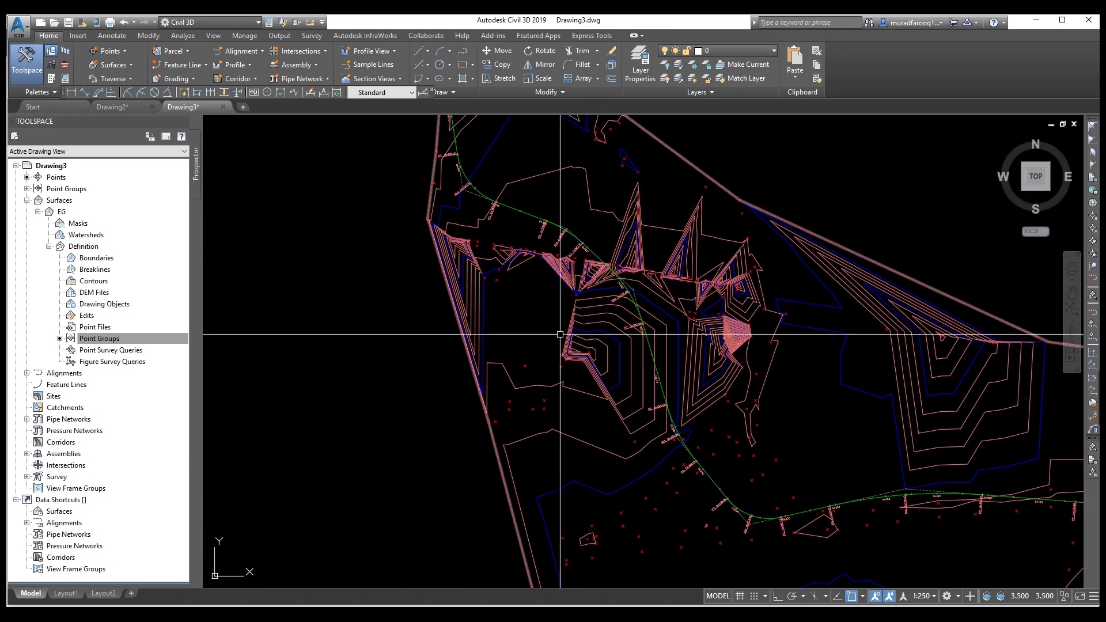
middle_click_drag(560, 334, 612, 483)
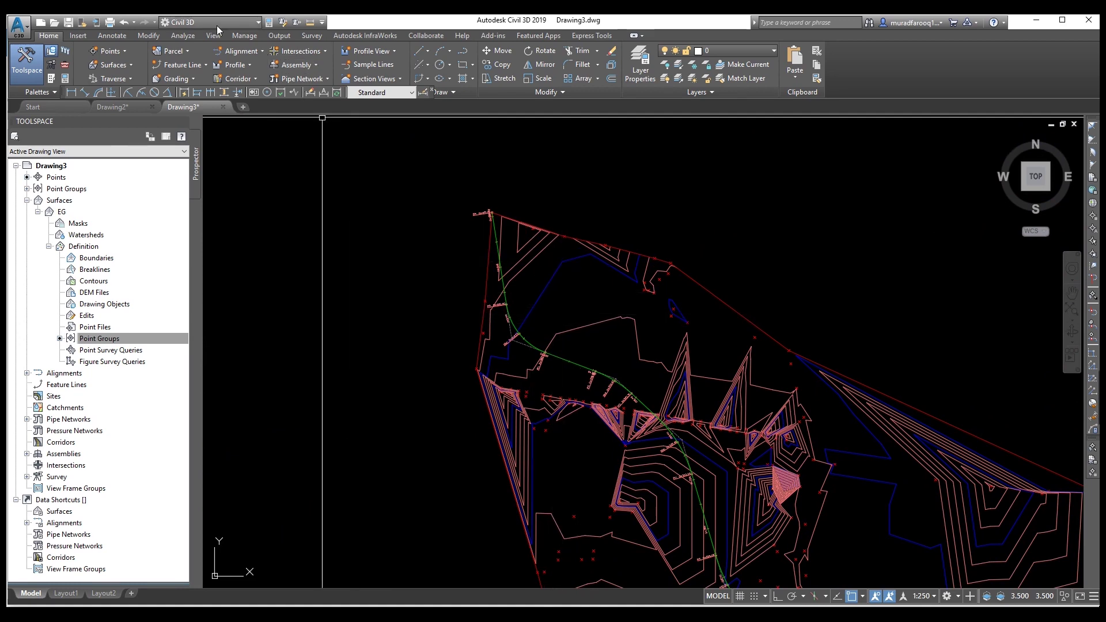
Step: Create a surface profile along Alignment -AB by adding the EG surface over stations 0+000.00m to 0+461.61m
left_click(246, 66)
left_click(261, 85)
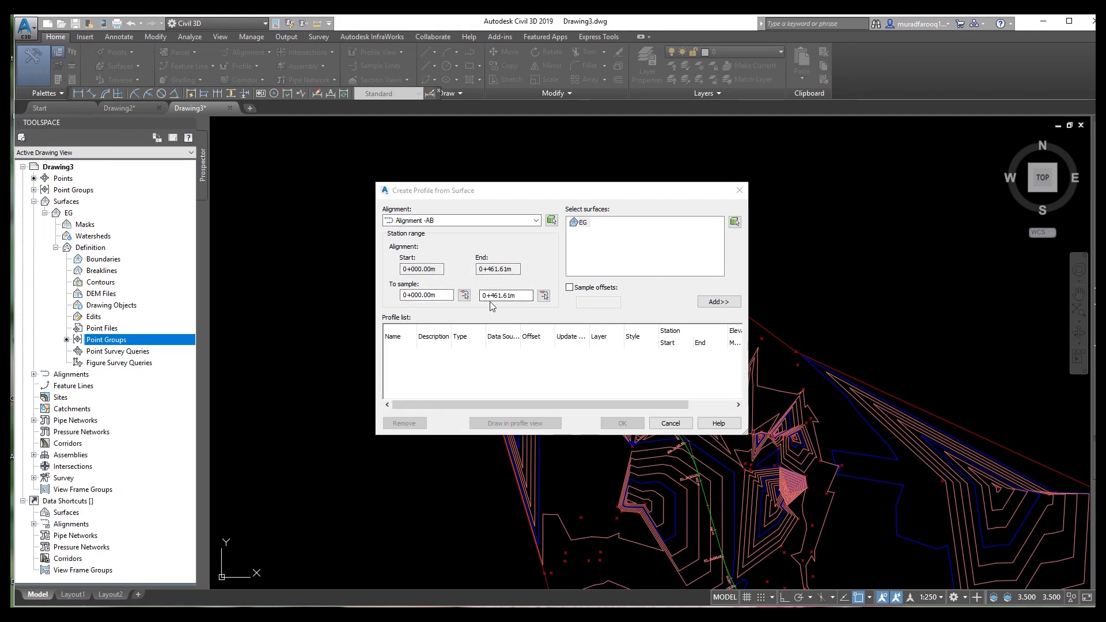
left_click(559, 285)
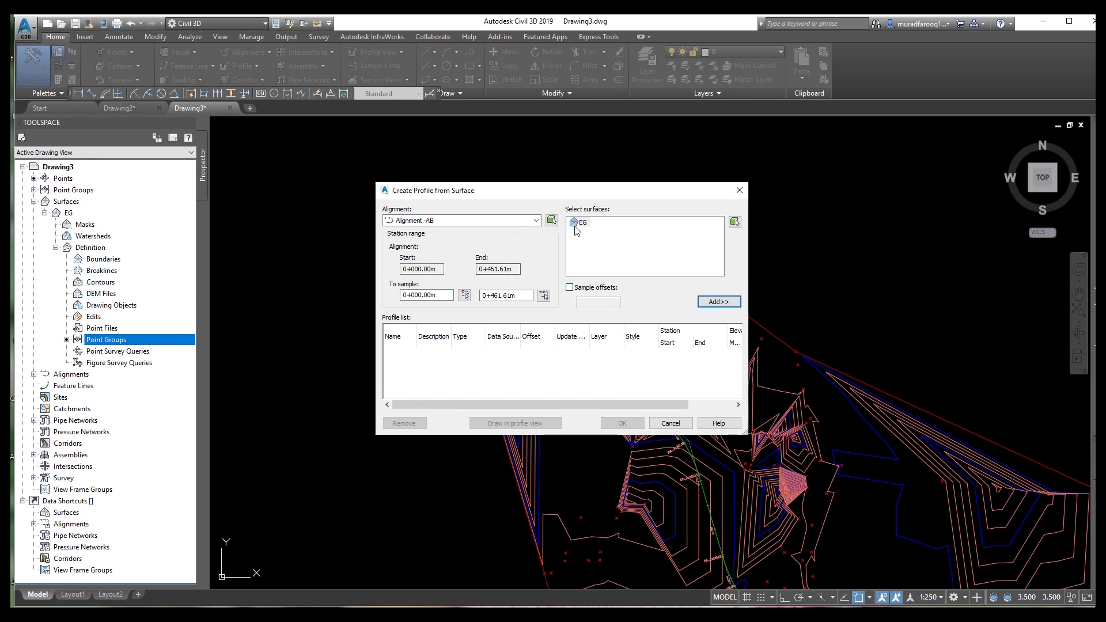
left_click(535, 221)
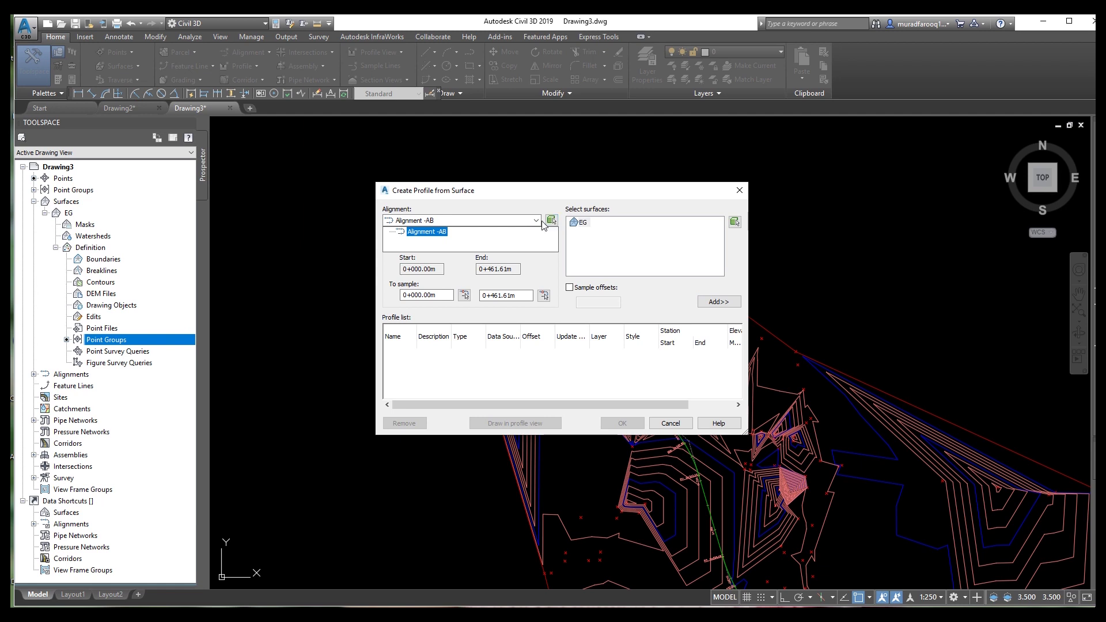
left_click(537, 222)
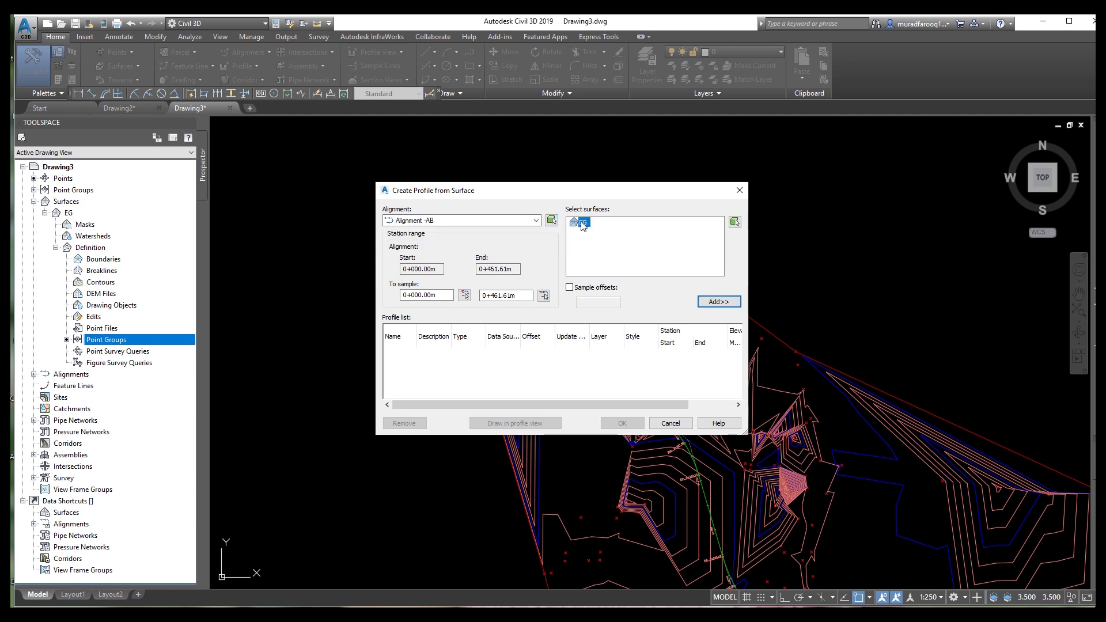
left_click(719, 303)
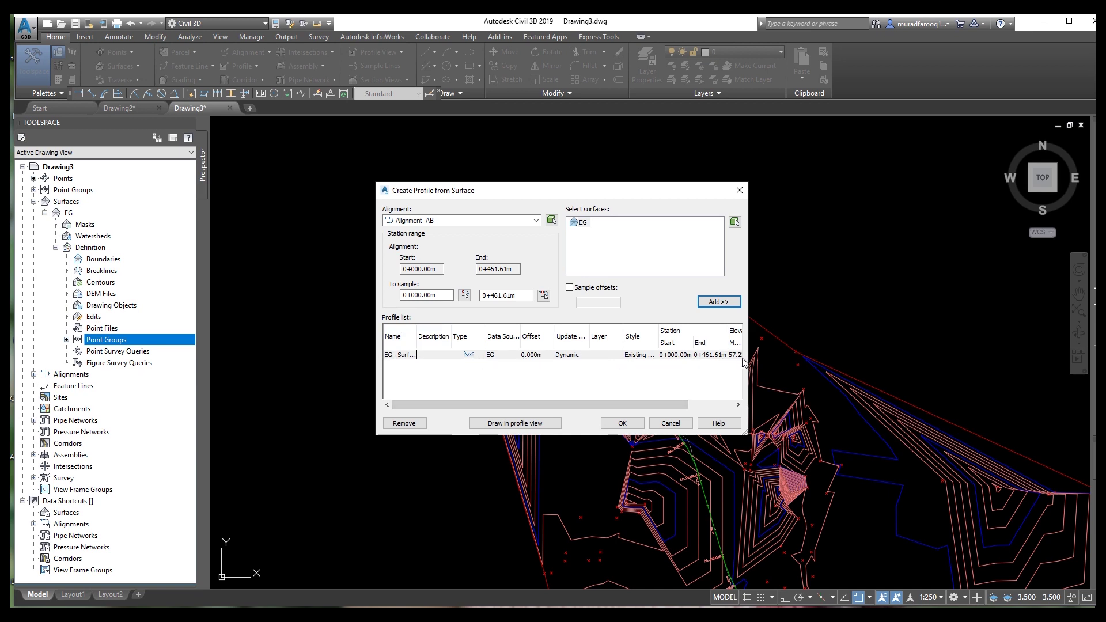
left_click_drag(682, 402, 569, 404)
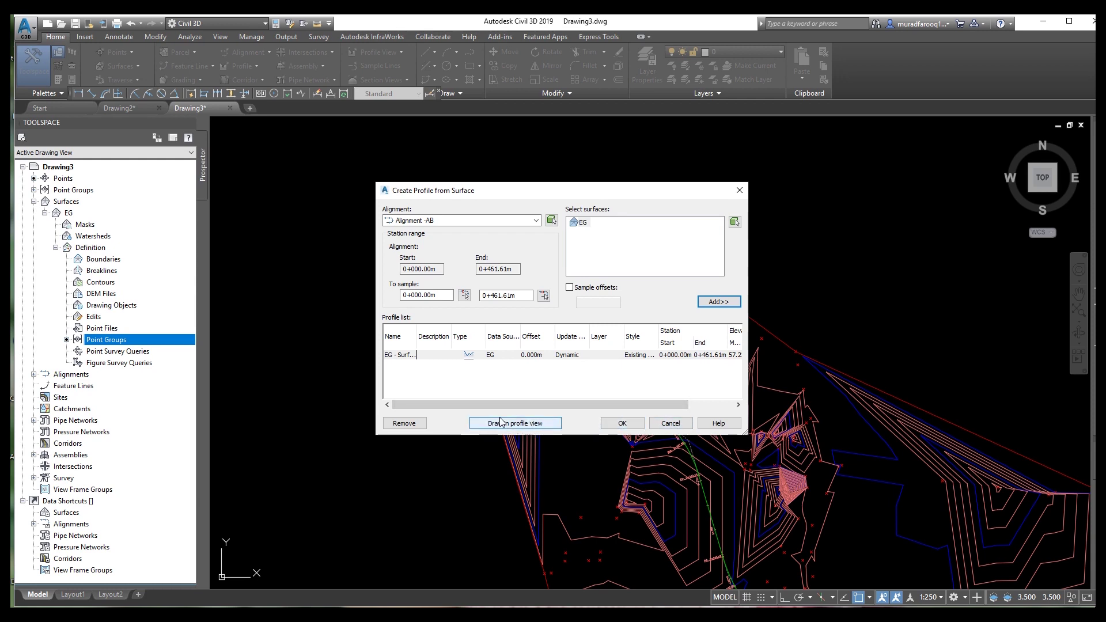
Step: Set up a profile view for the EG profile with automatic height and the _No Labels label set
left_click(520, 424)
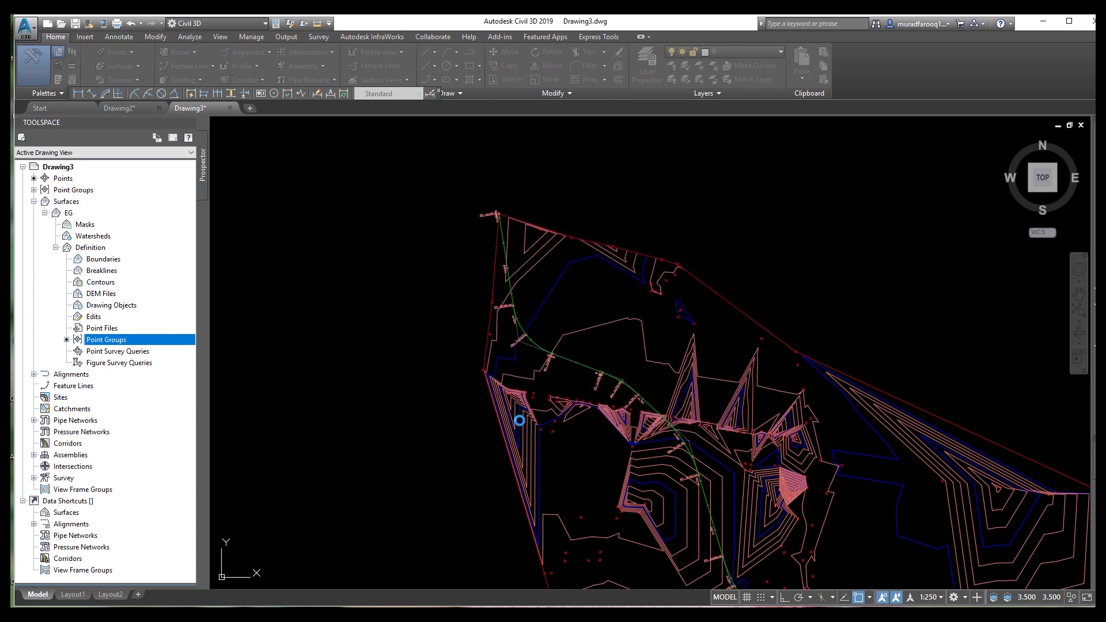
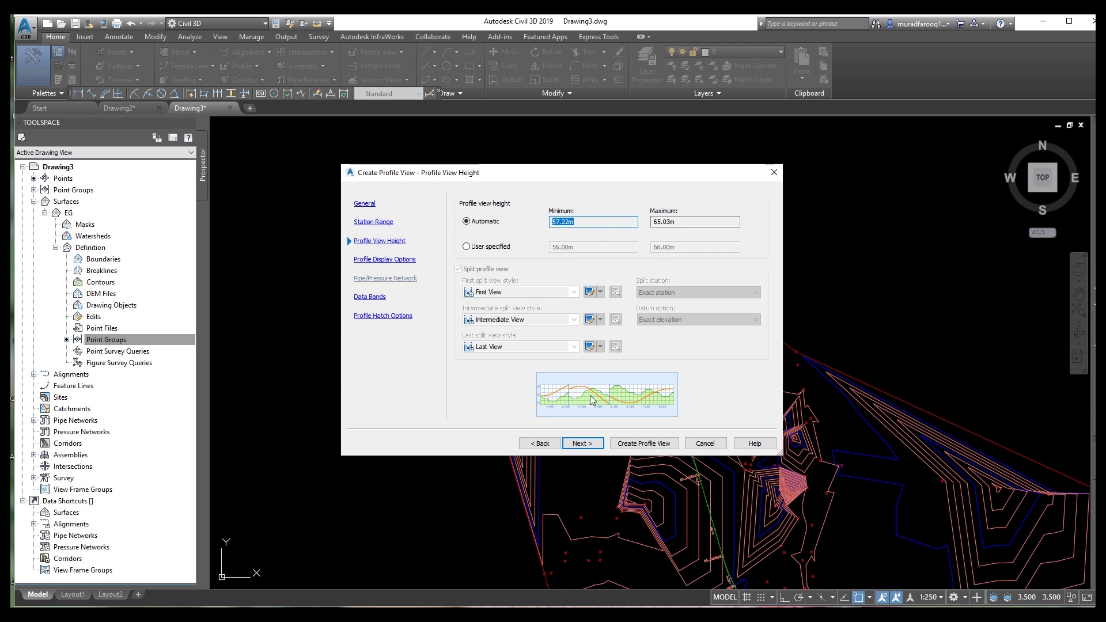
left_click(583, 444)
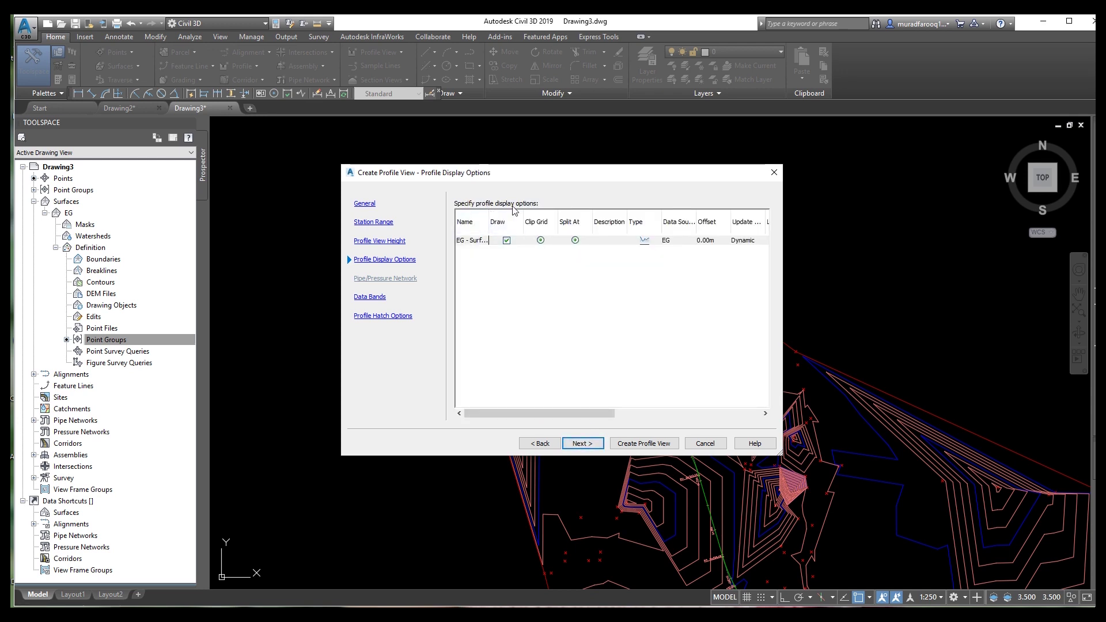
left_click_drag(613, 411, 764, 416)
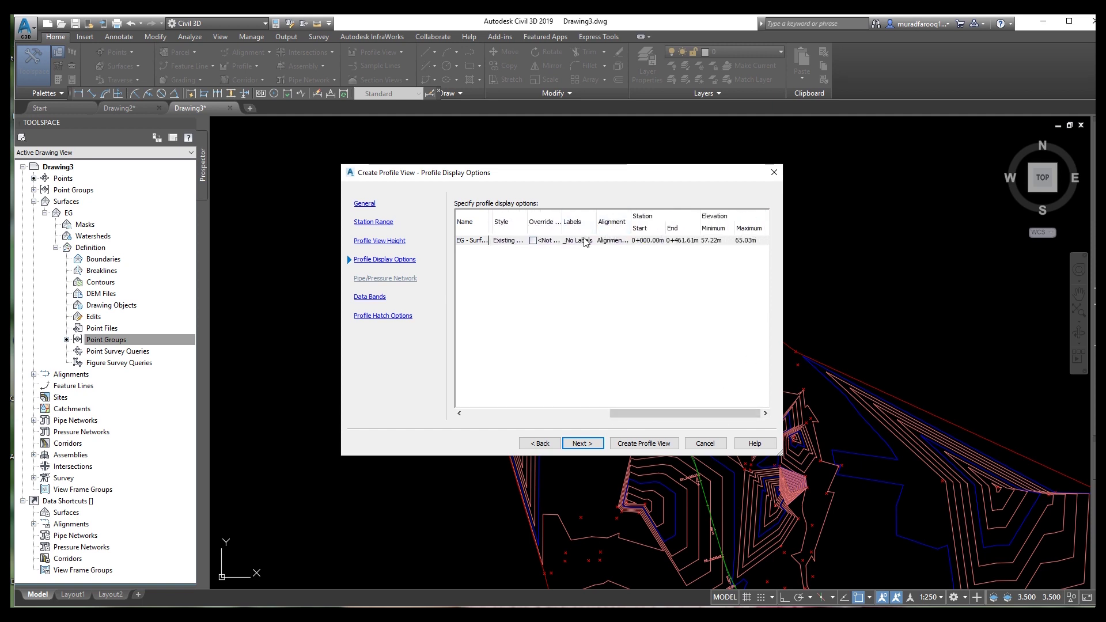
left_click(586, 241)
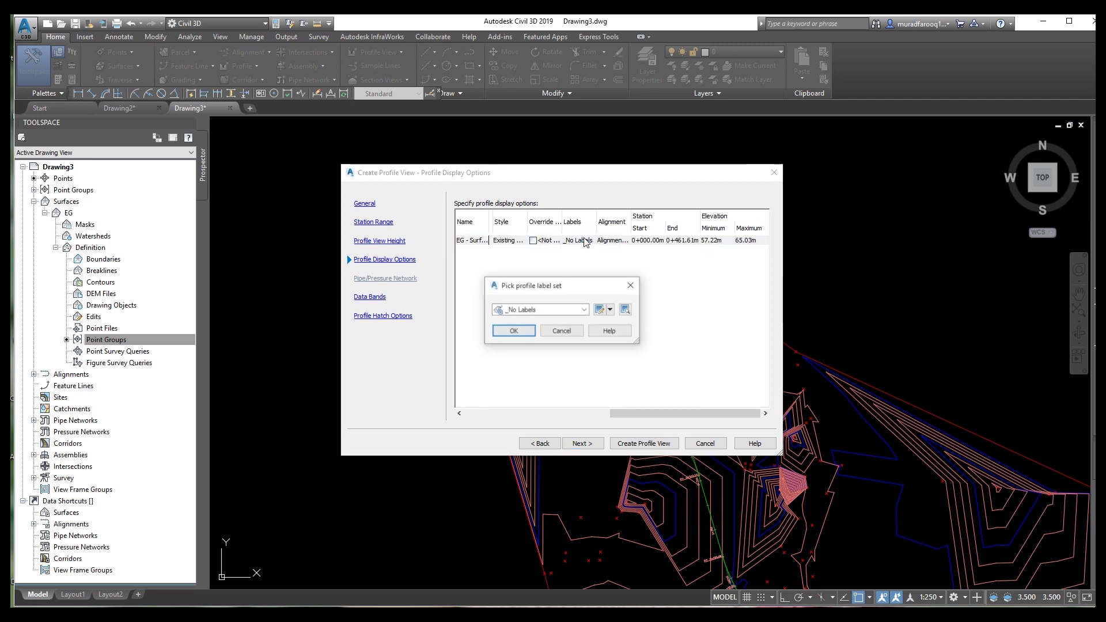
left_click(584, 310)
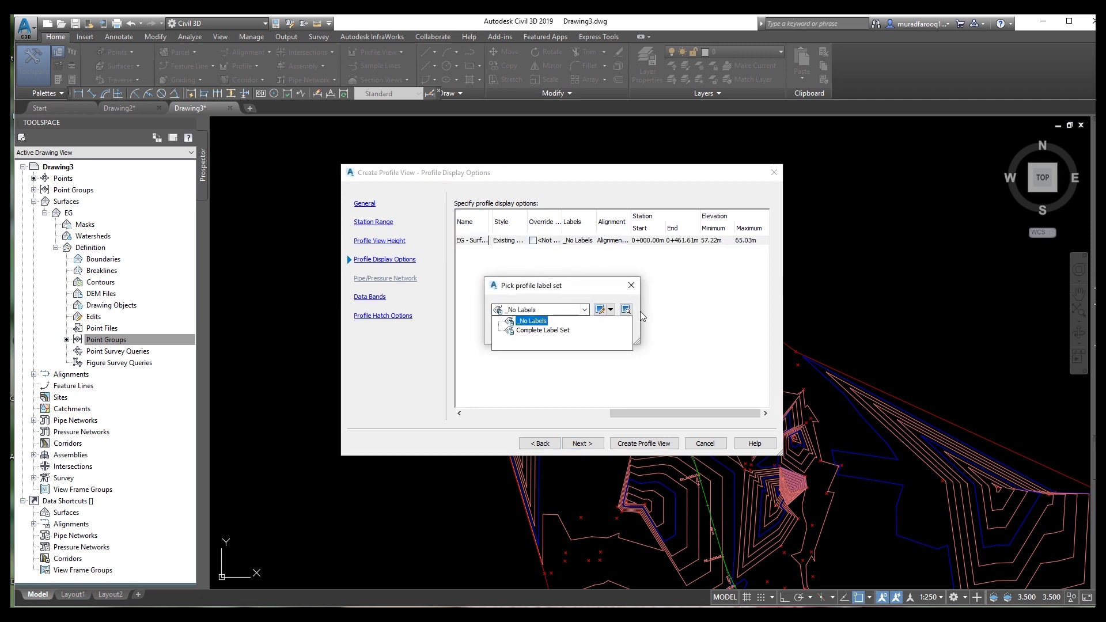
left_click(630, 290)
left_click(631, 286)
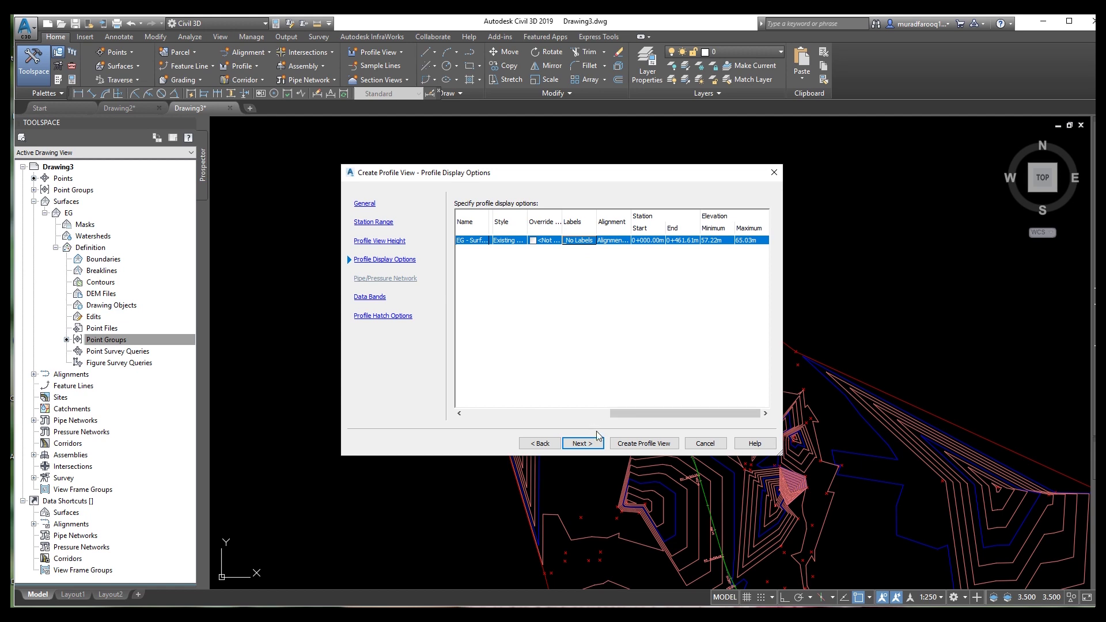
left_click(580, 444)
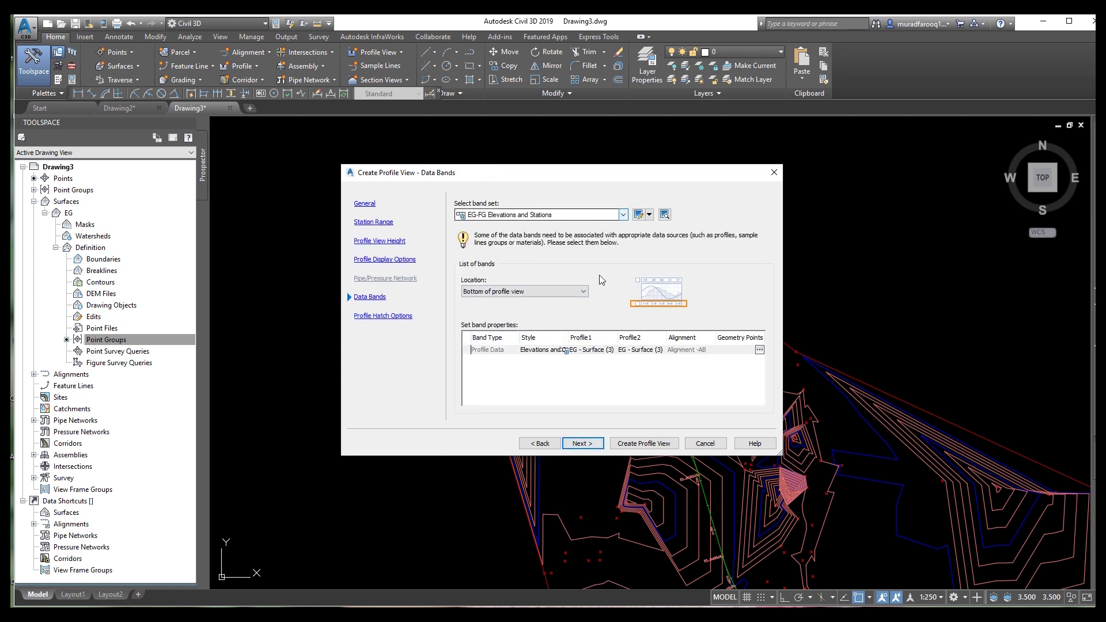
Step: Use the EG-FG Elevations and Stations band set for the profile view's data bands
left_click(579, 297)
left_click(584, 287)
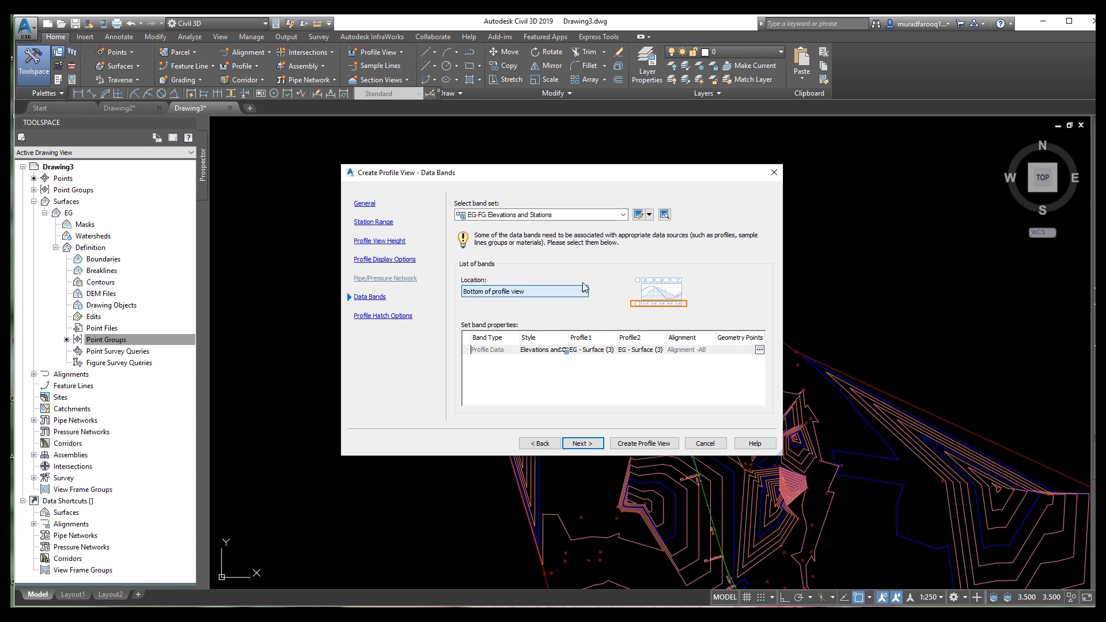
left_click(622, 215)
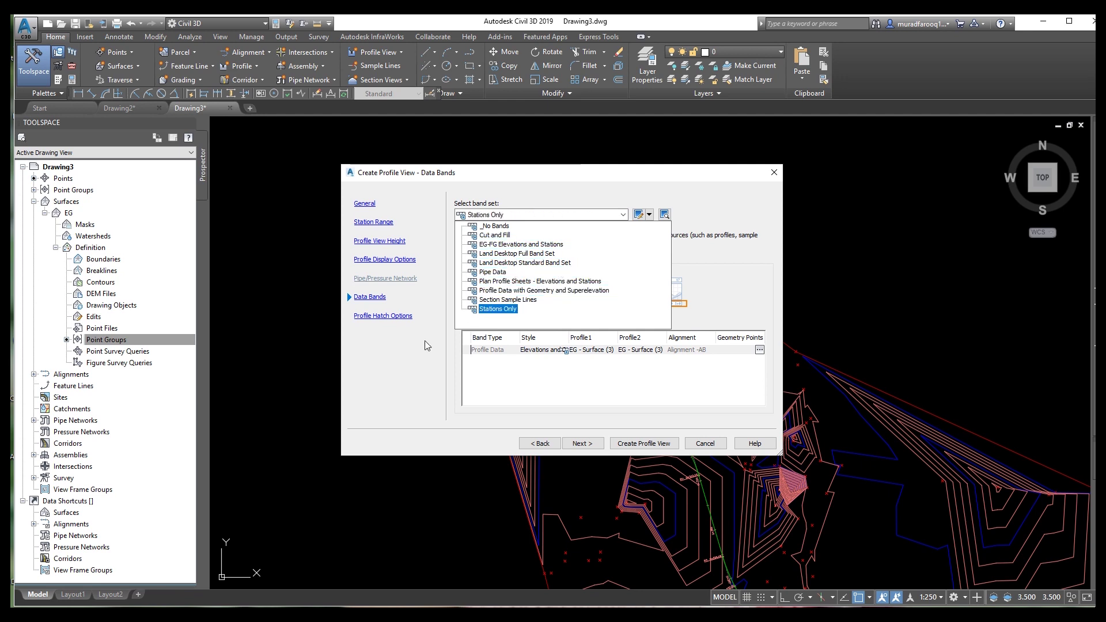
left_click(521, 244)
left_click(584, 444)
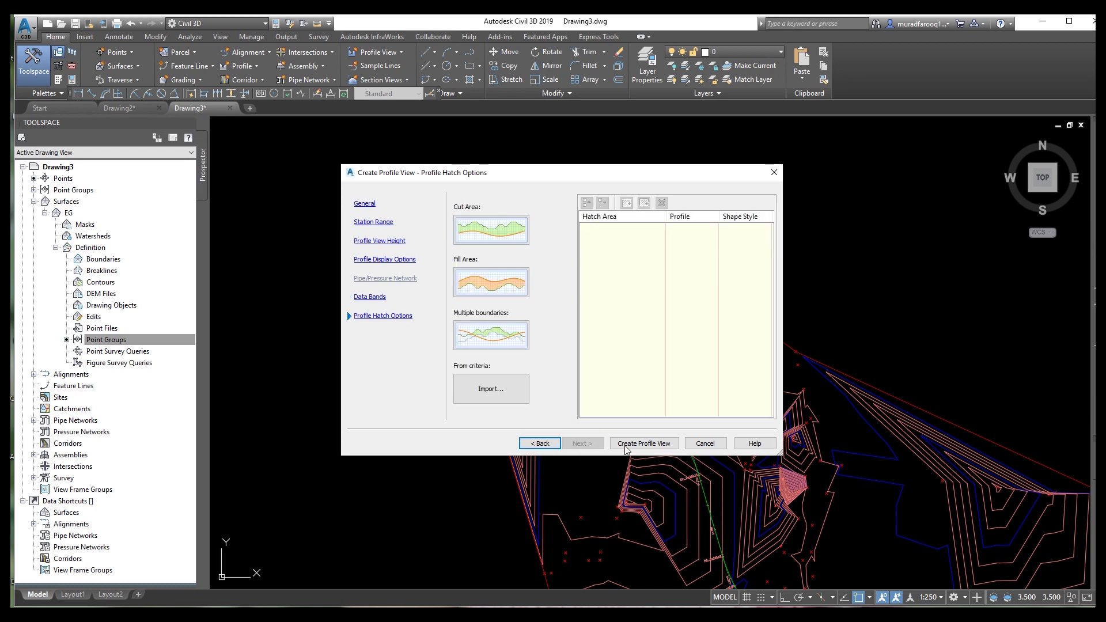
Step: Create the profile view and place its origin above the northwestern corner of the EG surface
left_click(644, 444)
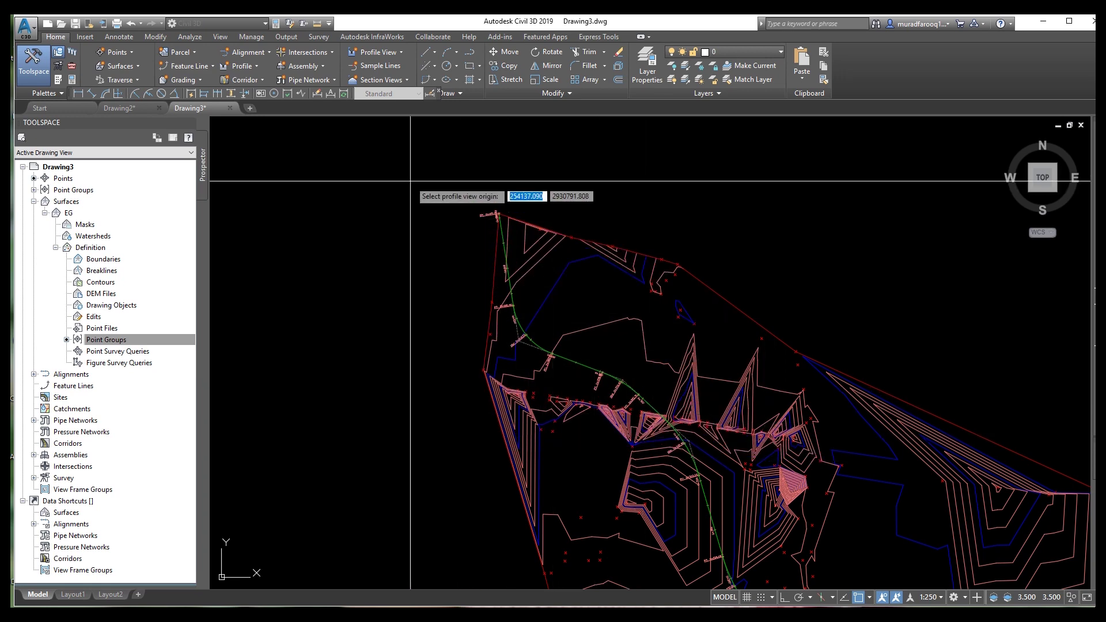
scroll(411, 181, "up", 2)
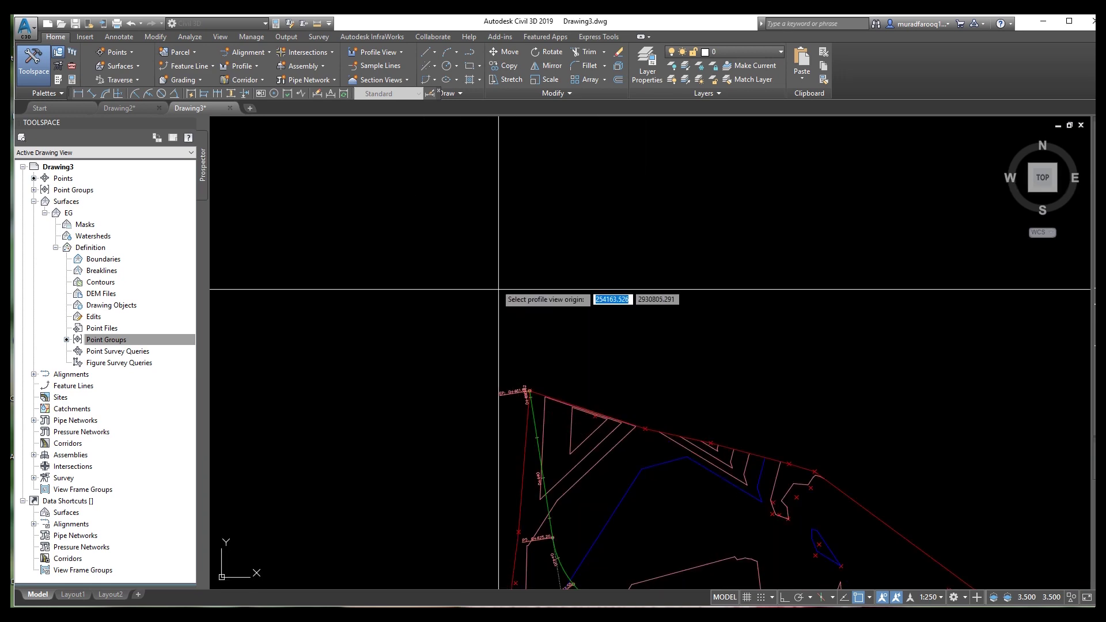
middle_click_drag(508, 246, 452, 287)
left_click(444, 257)
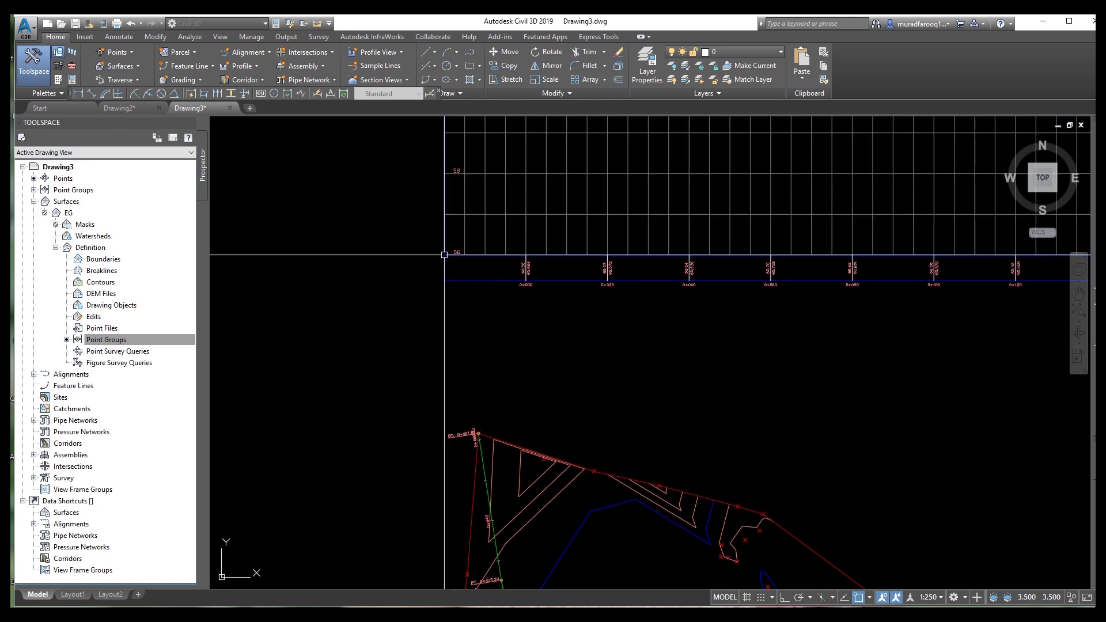
scroll(350, 274, "down", 5)
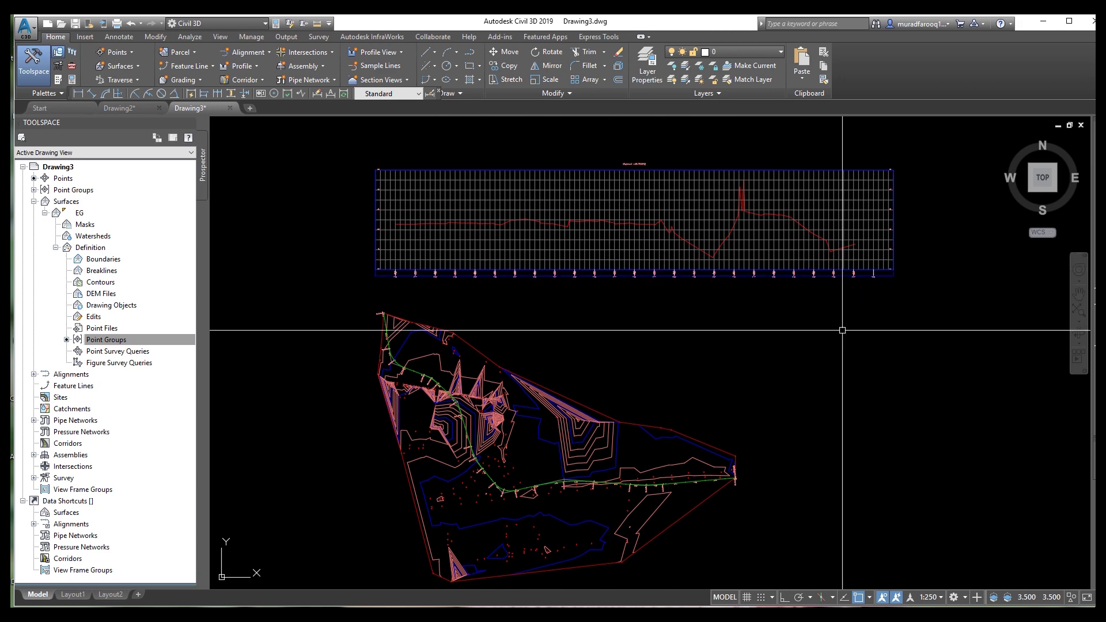
Step: Edit the style of the Alignment -AB profile view to clip its vertical and horizontal grid lines to the profile
left_click(573, 215)
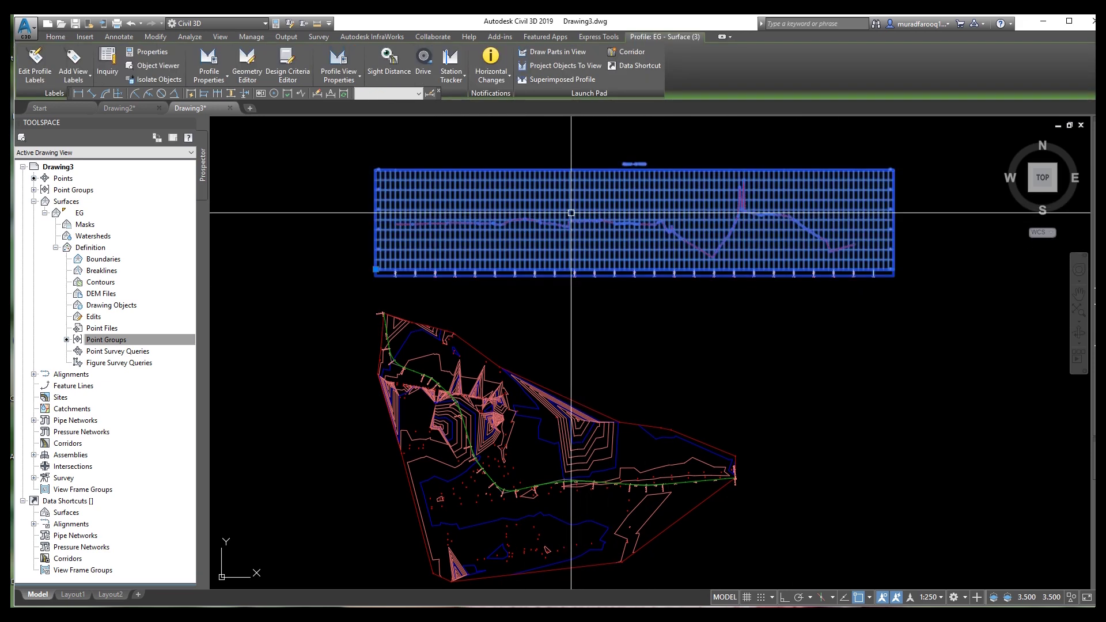
key("Escape")
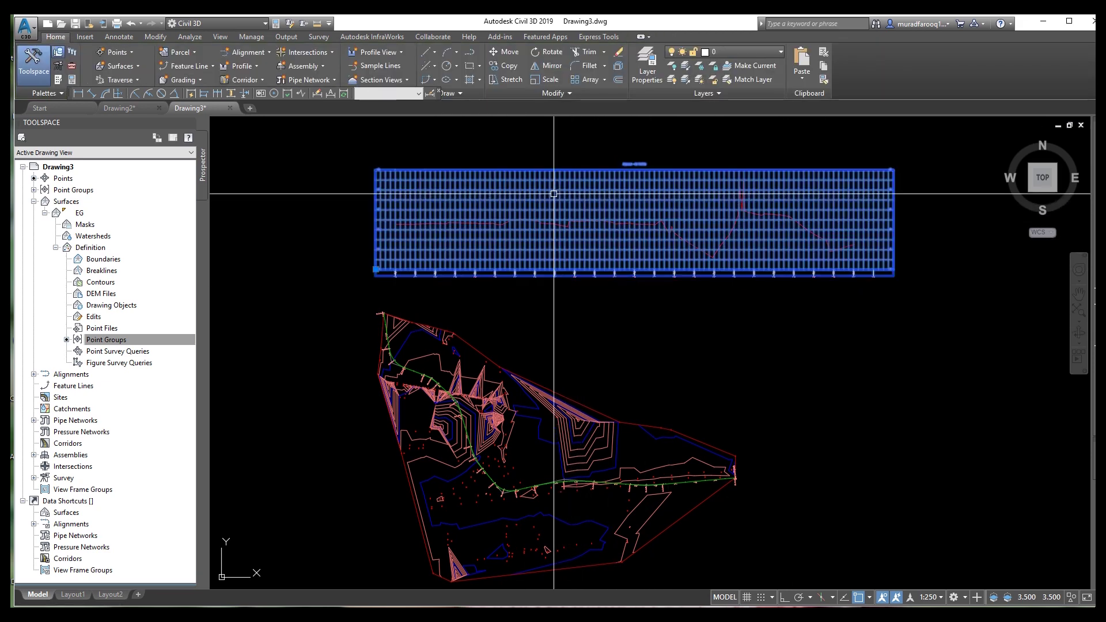
left_click(554, 195)
right_click(553, 194)
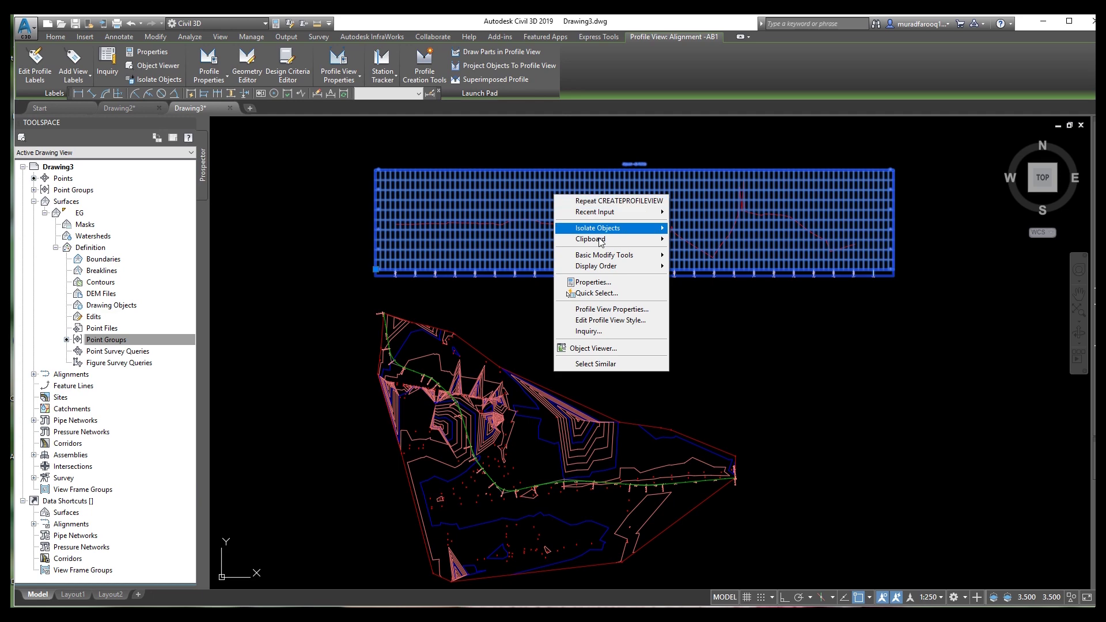
left_click(621, 320)
left_click(525, 262)
left_click(709, 261)
Step: Review the profile view style's graph, title annotation, axis, display and summary settings, and apply the style changes
left_click(556, 230)
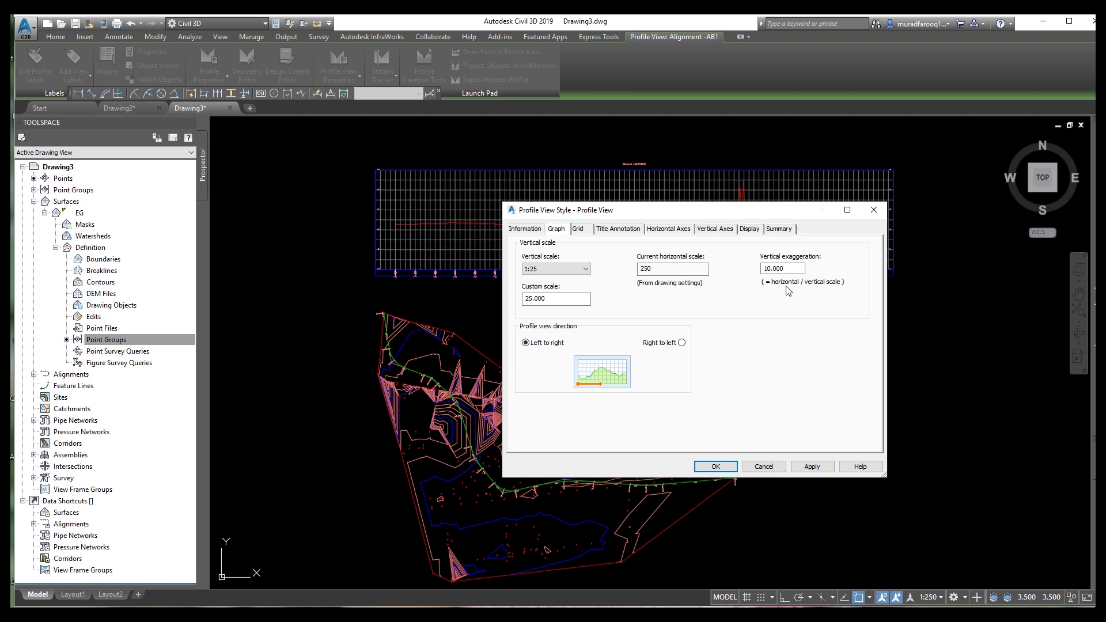
left_click(612, 231)
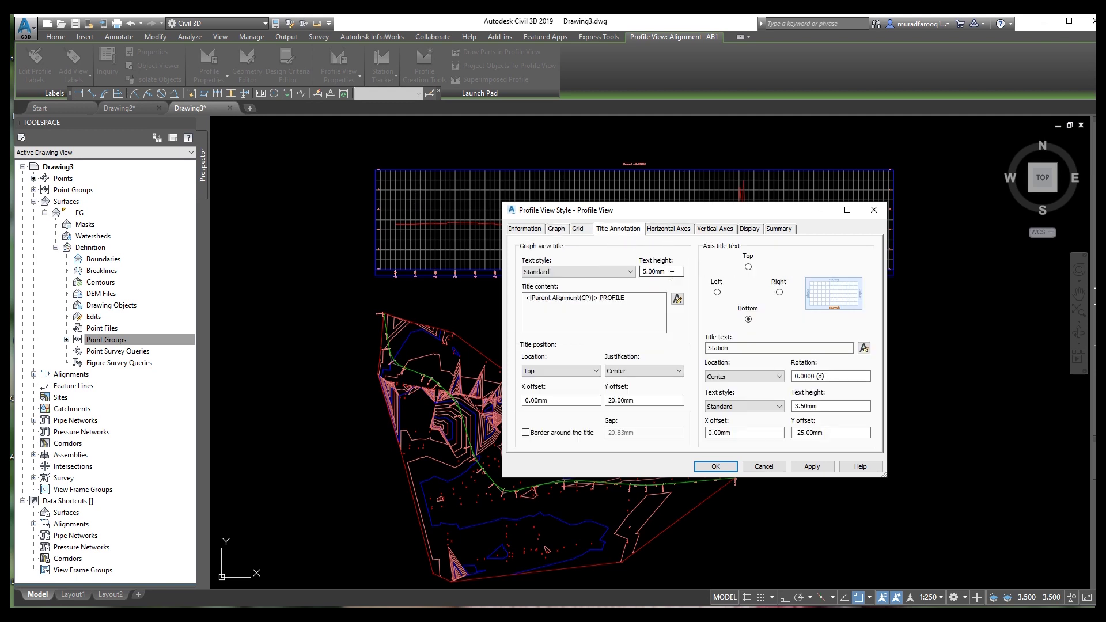
left_click(531, 232)
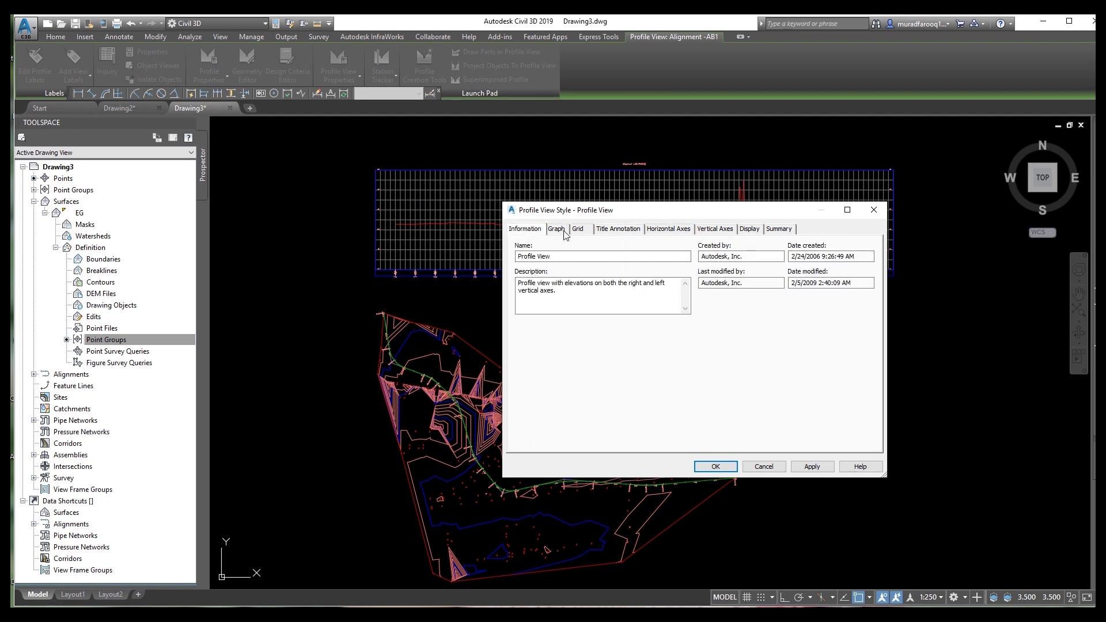
left_click(557, 230)
left_click(679, 231)
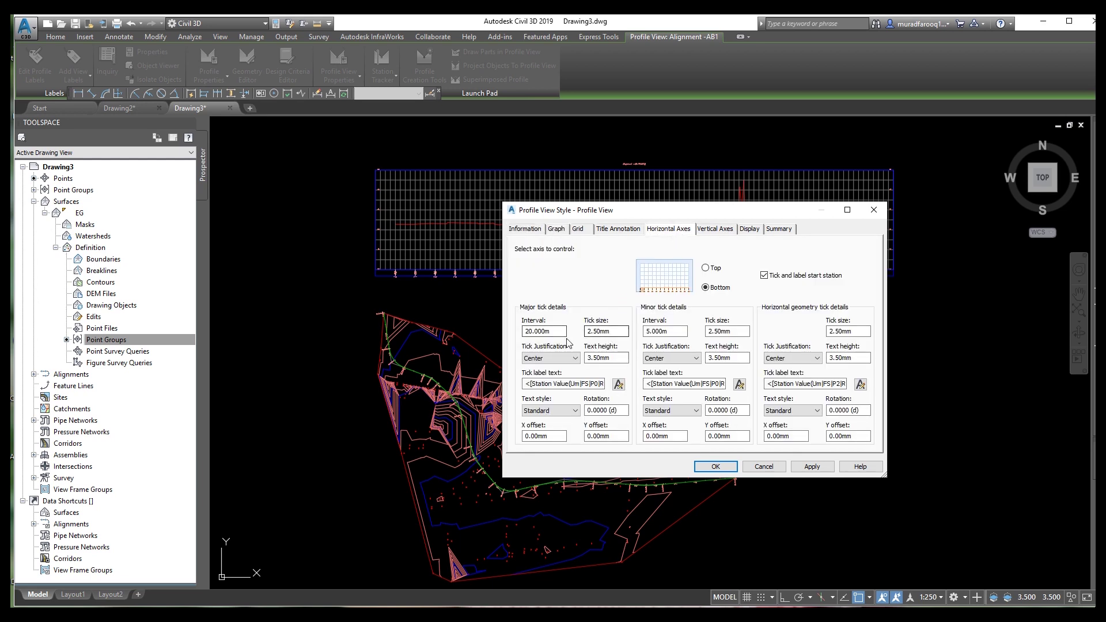
left_click(720, 332)
left_click(714, 229)
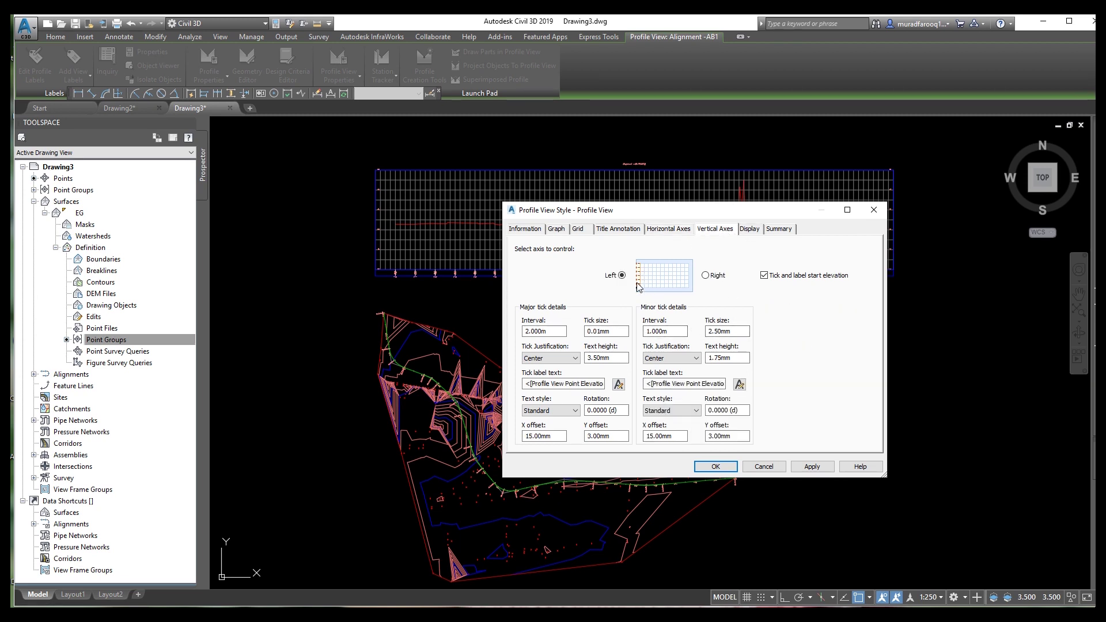
left_click(753, 231)
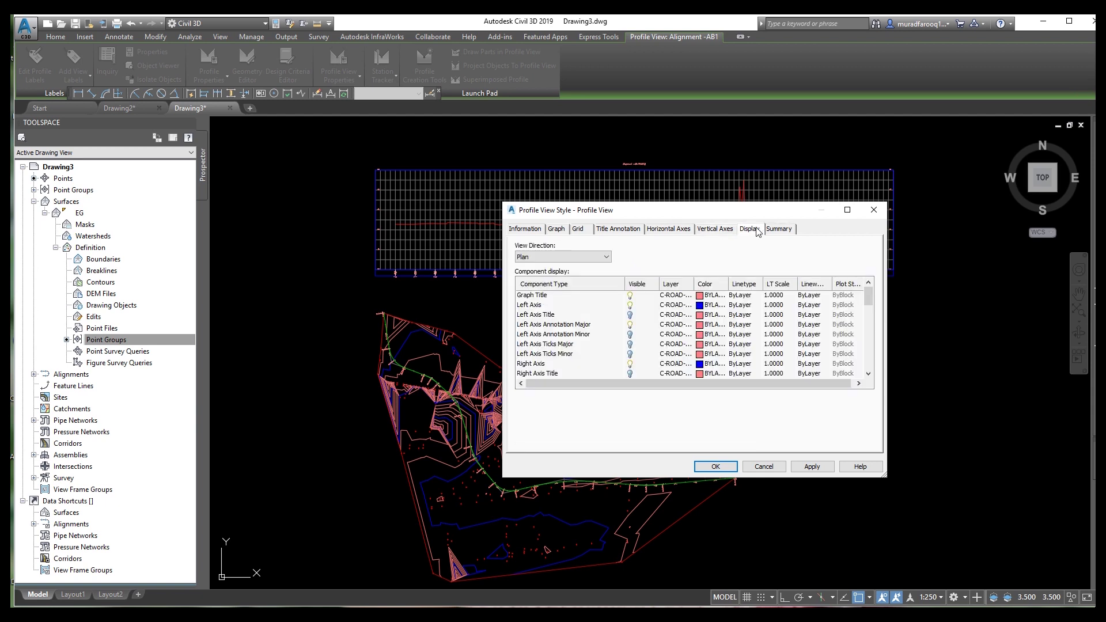
scroll(563, 312, "down", 4)
scroll(576, 340, "up", 4)
left_click(781, 229)
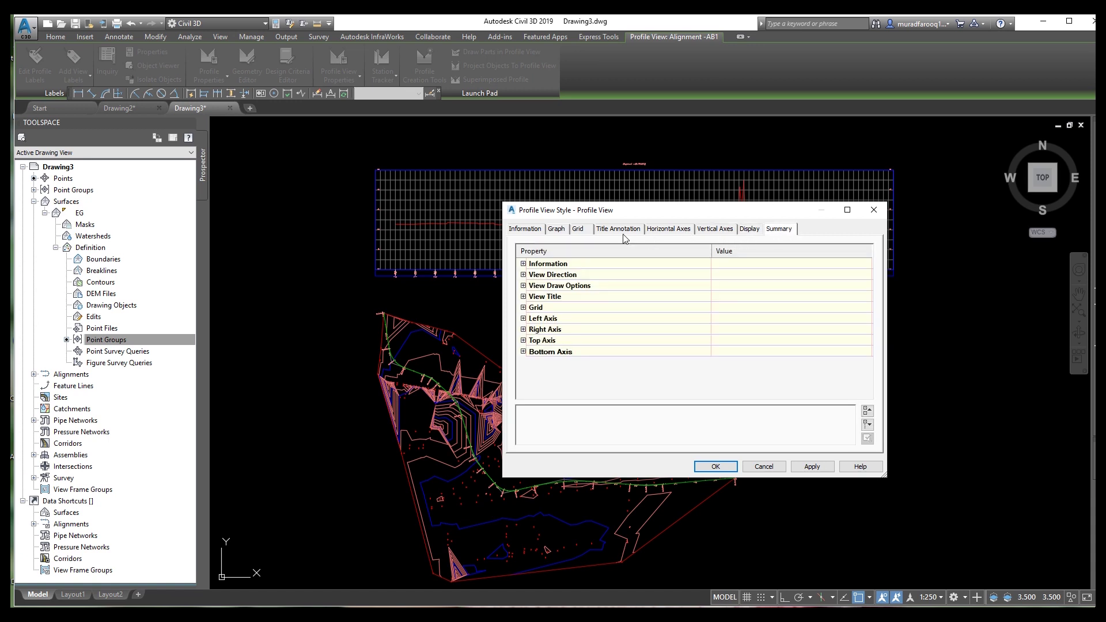
left_click(557, 231)
left_click(524, 231)
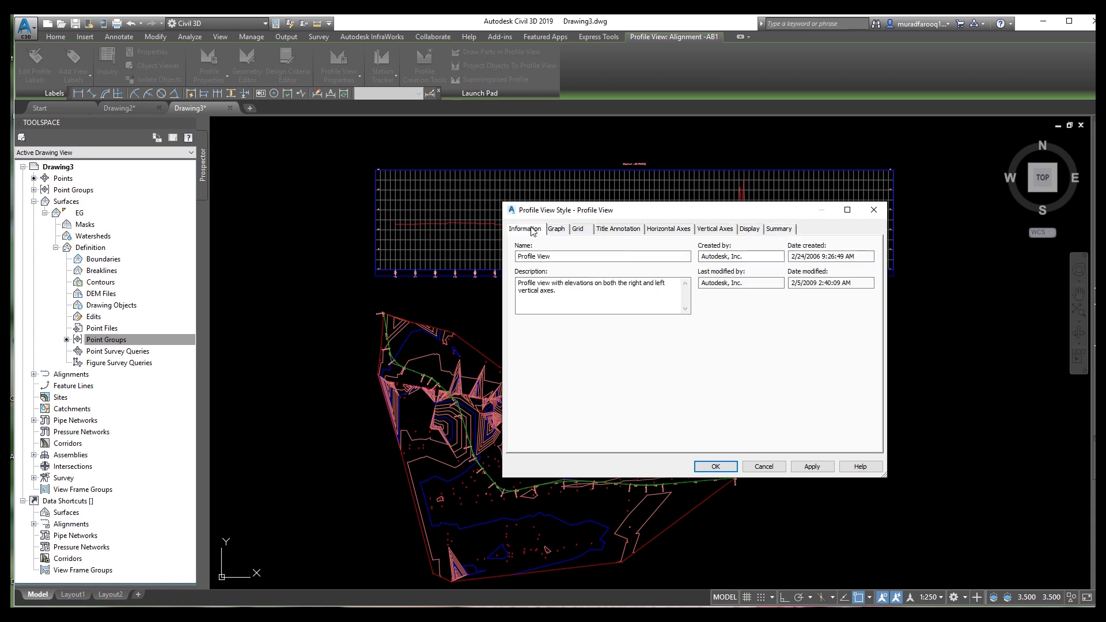
left_click(618, 231)
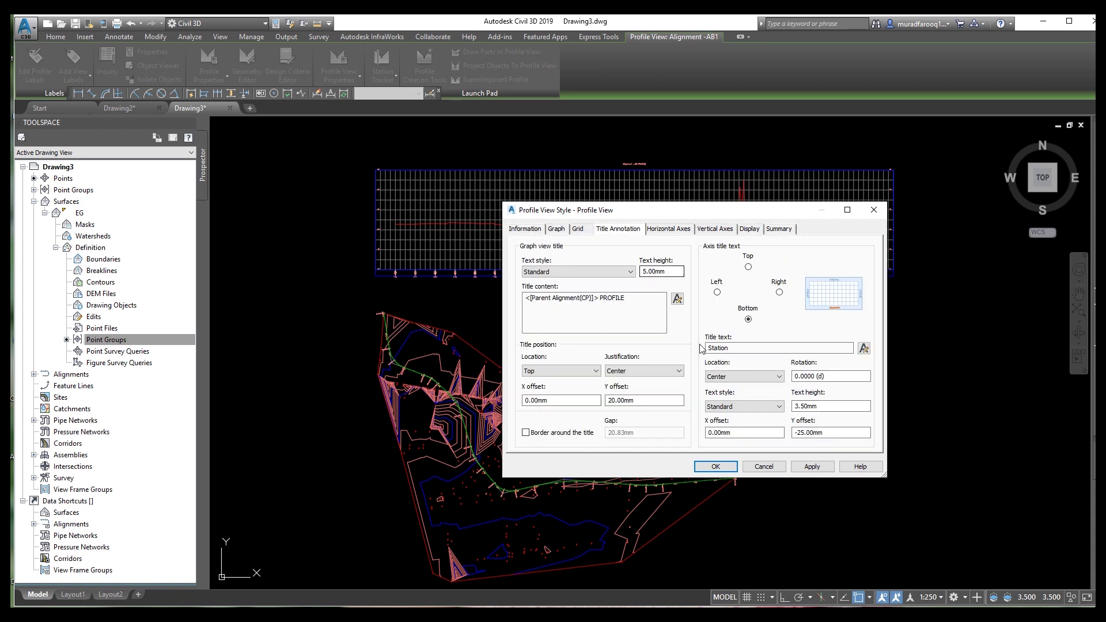
left_click(810, 468)
left_click(716, 467)
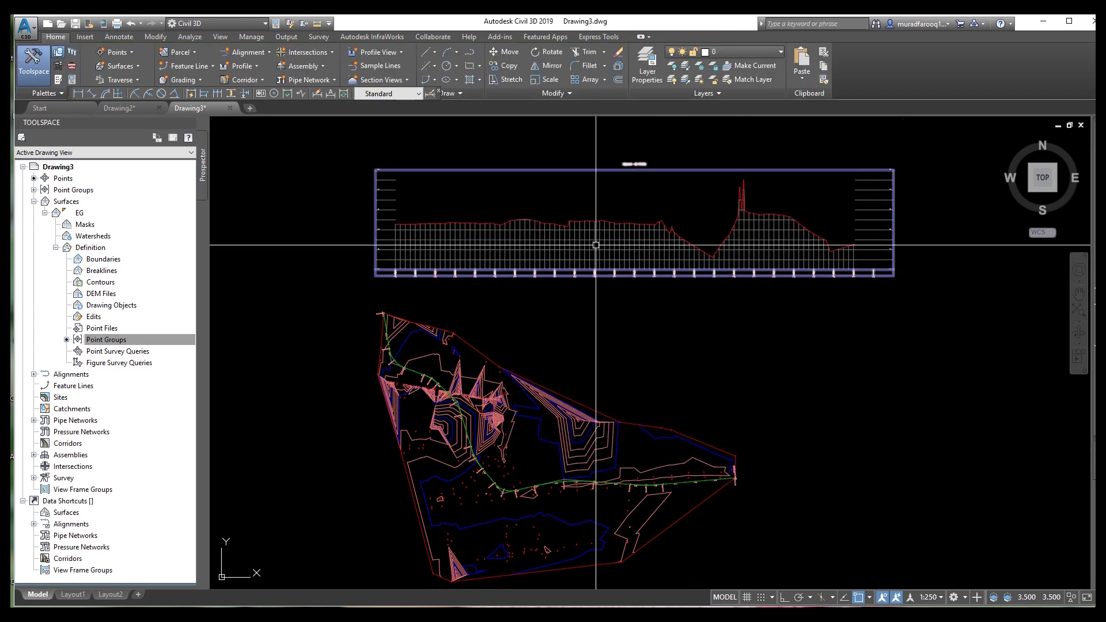
Step: Examine the clipped grid and the elevation and station labels in the data band from the profile view's start to its end
scroll(606, 263, "up", 3)
middle_click_drag(671, 257, 667, 333)
scroll(674, 326, "down", 5)
scroll(501, 338, "up", 8)
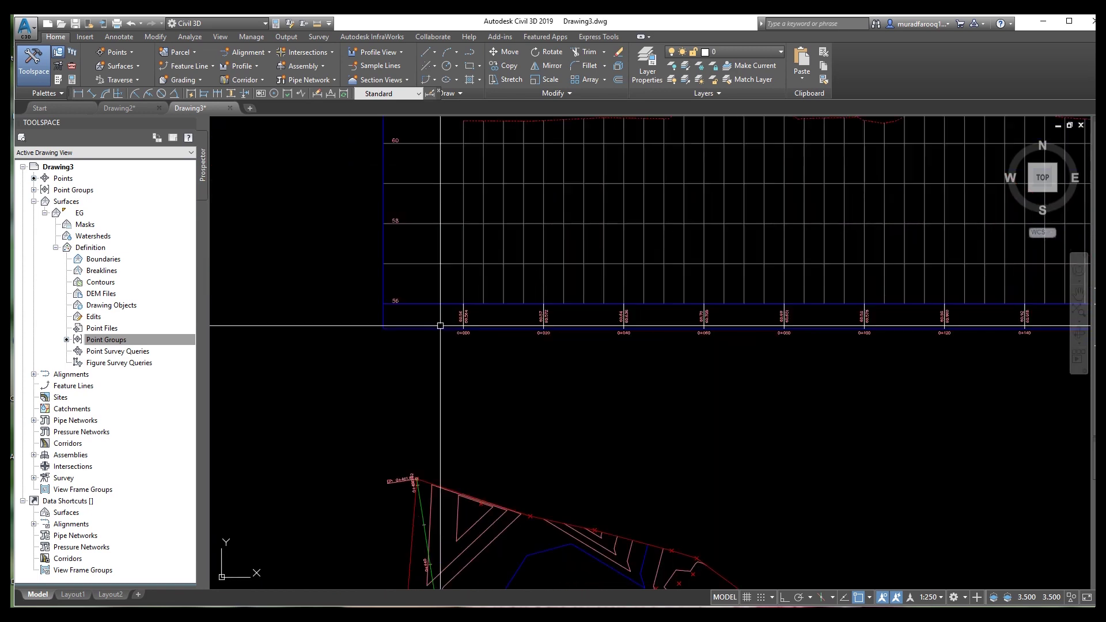
scroll(538, 335, "down", 4)
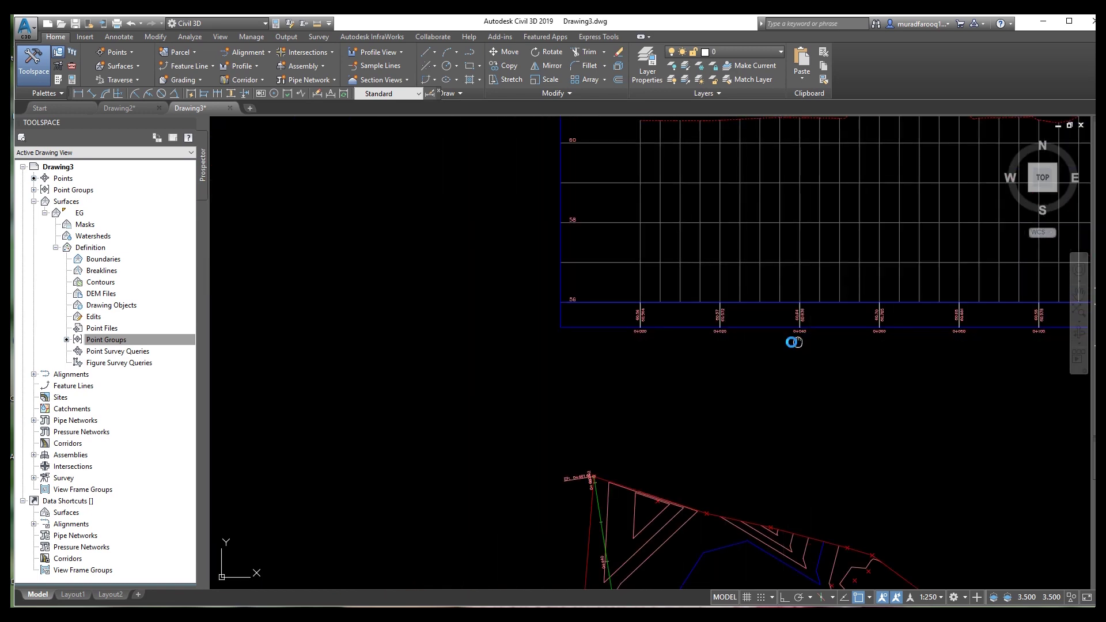
scroll(413, 323, "down", 2)
scroll(415, 348, "up", 2)
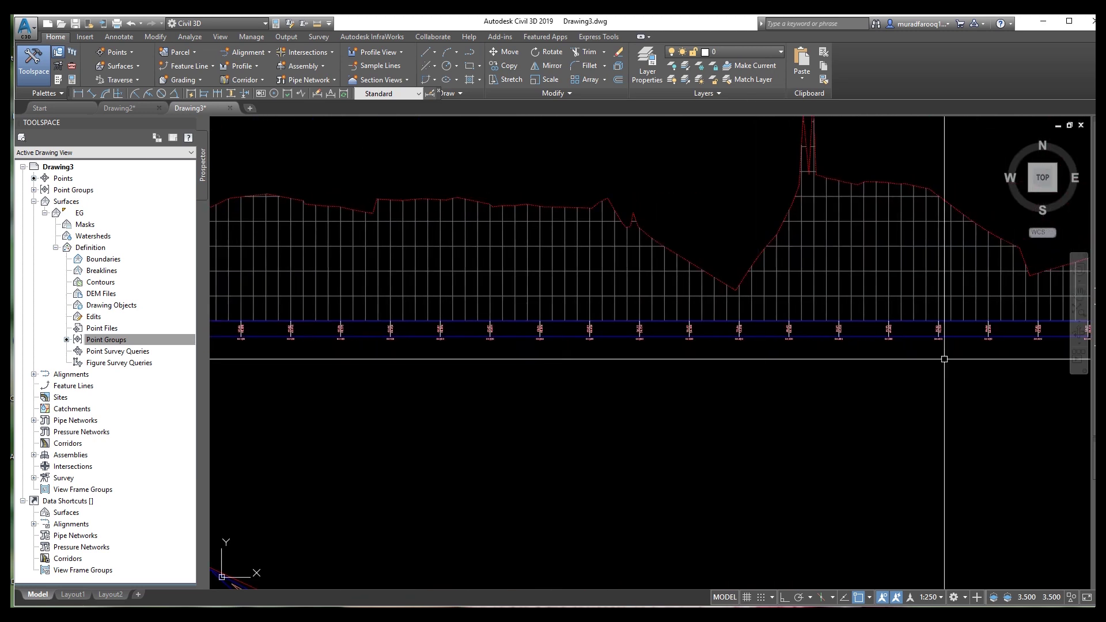
middle_click_drag(946, 358, 709, 369)
scroll(855, 370, "up", 4)
scroll(814, 361, "down", 6)
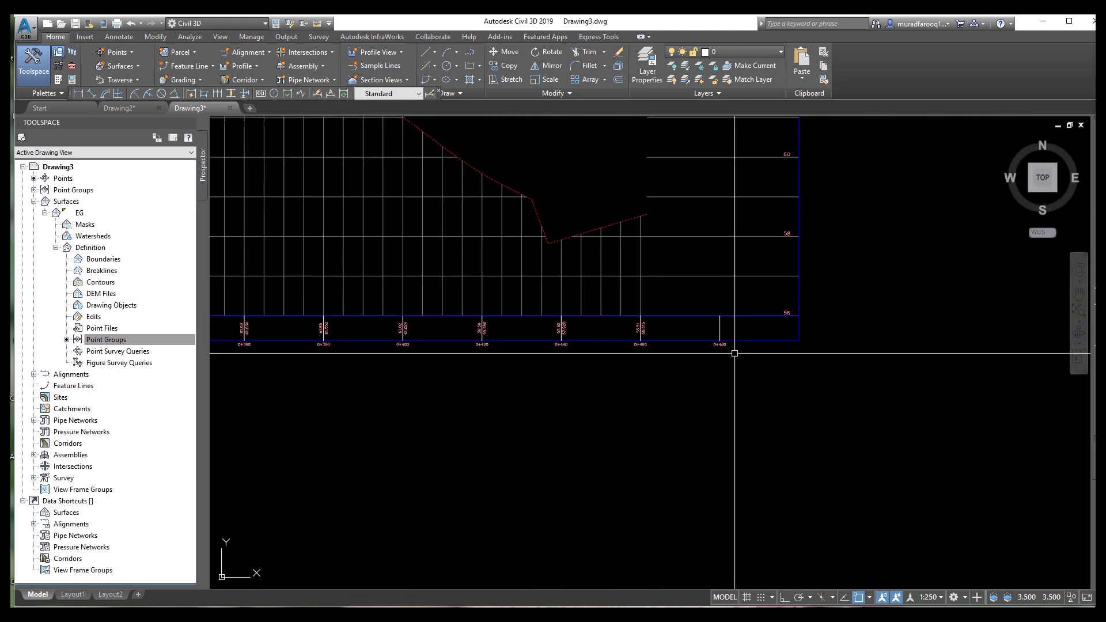
scroll(470, 334, "down", 2)
scroll(594, 334, "up", 2)
middle_click_drag(594, 334, 485, 329)
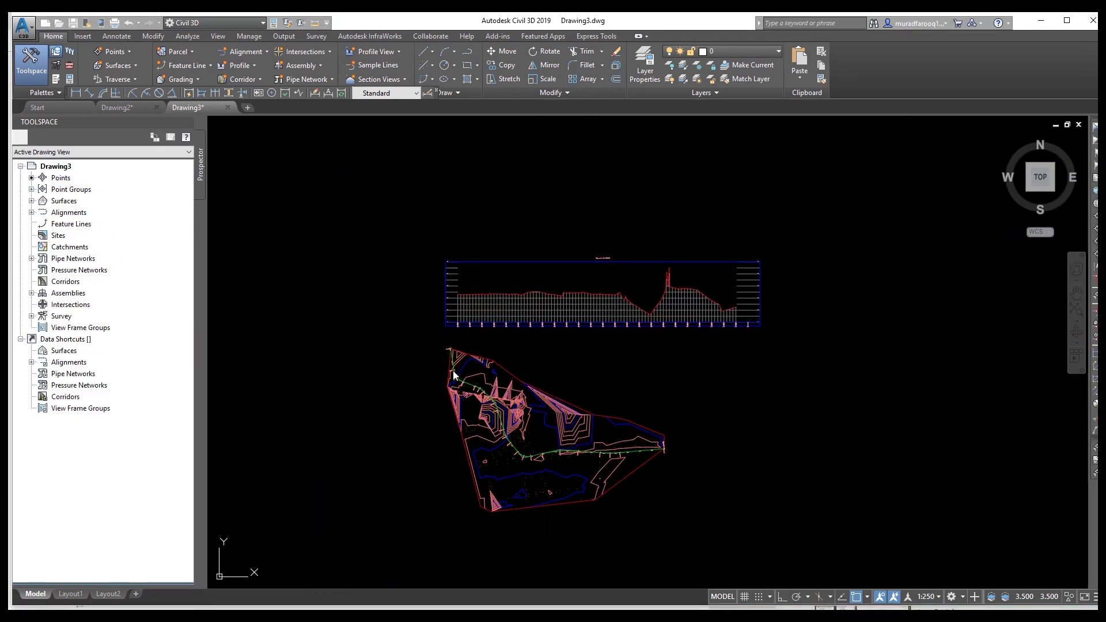
scroll(563, 323, "up", 5)
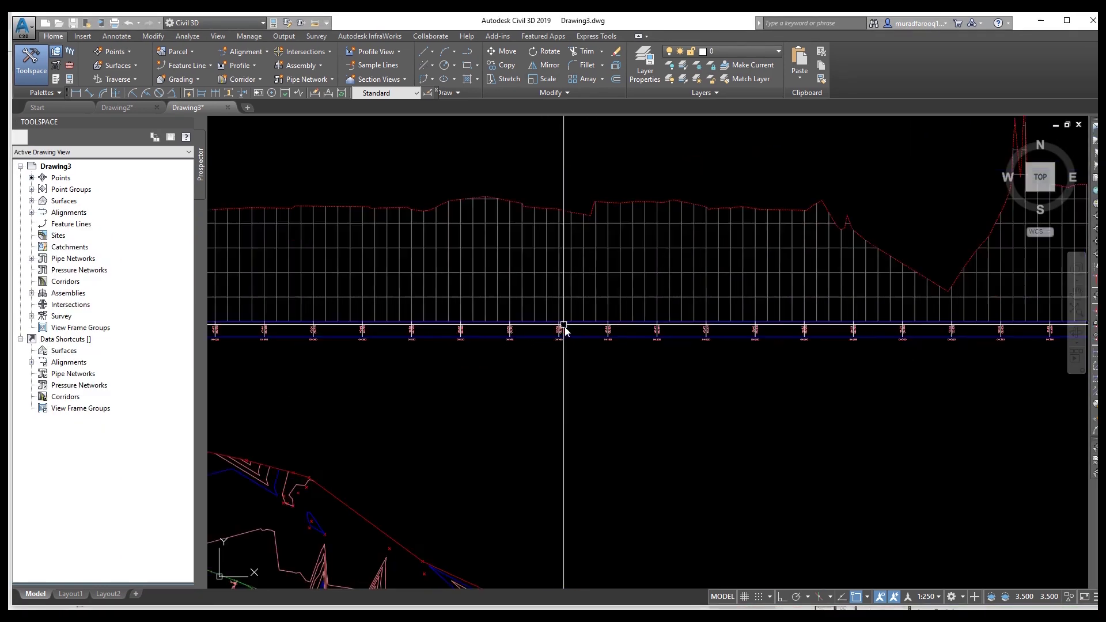
scroll(656, 371, "down", 4)
scroll(600, 341, "up", 5)
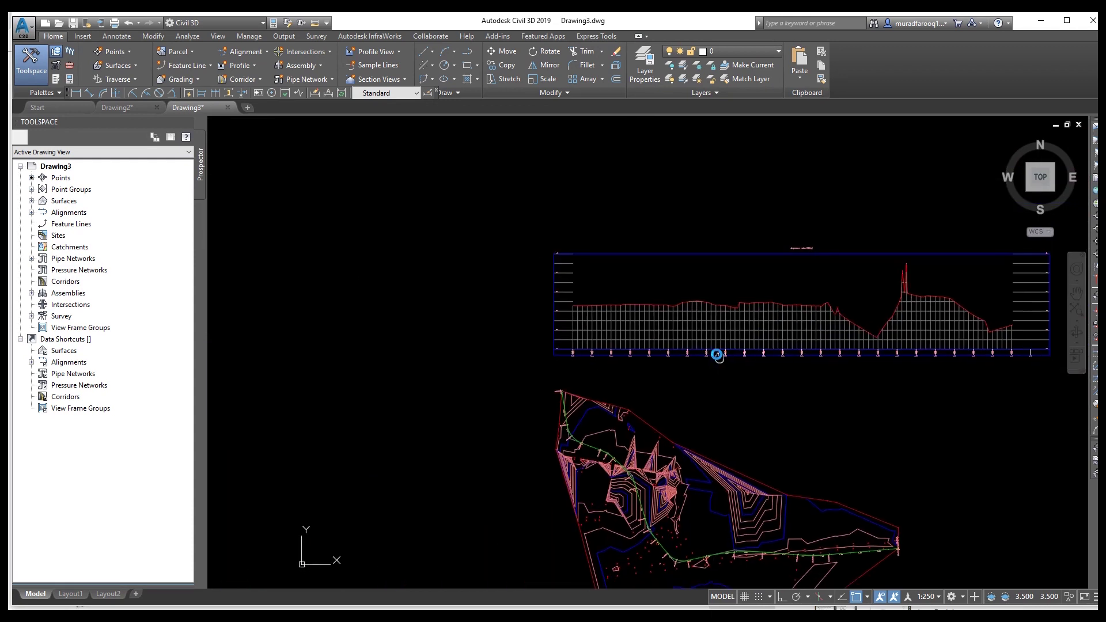
scroll(440, 321, "up", 5)
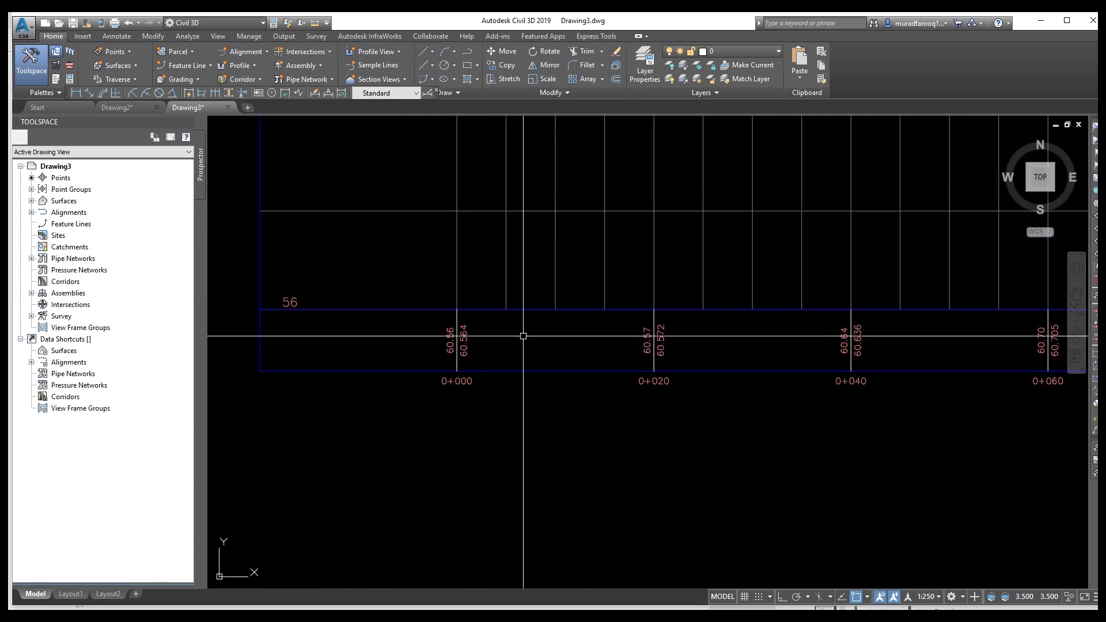
scroll(617, 317, "down", 4)
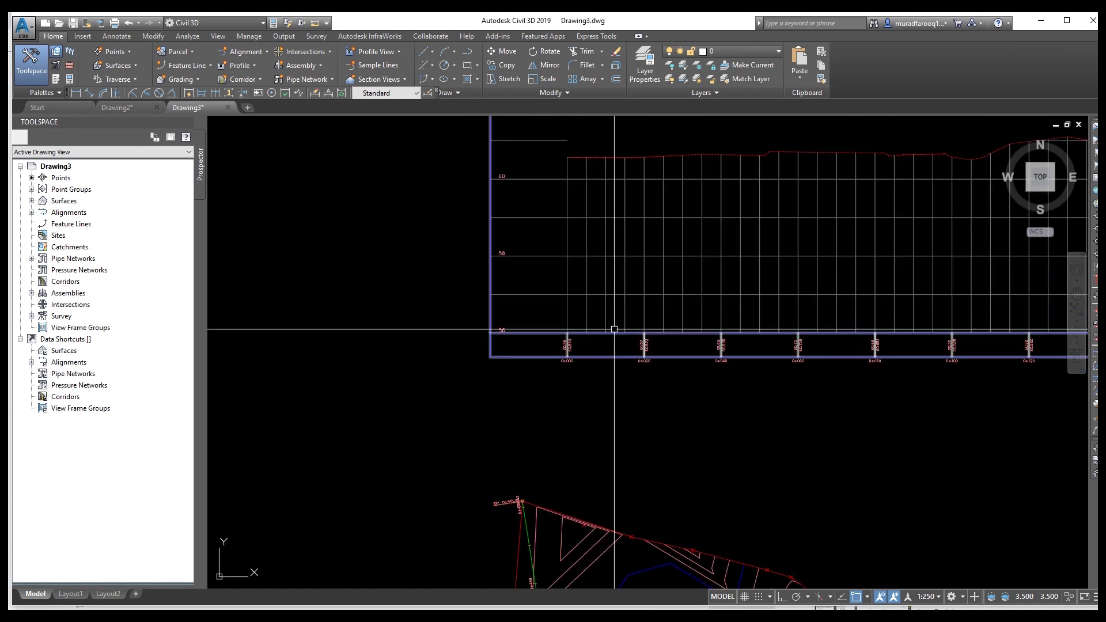
Step: Set the major tick interval of the profile view style's bottom horizontal axis to 50 m and apply the style
left_click(616, 332)
right_click(615, 333)
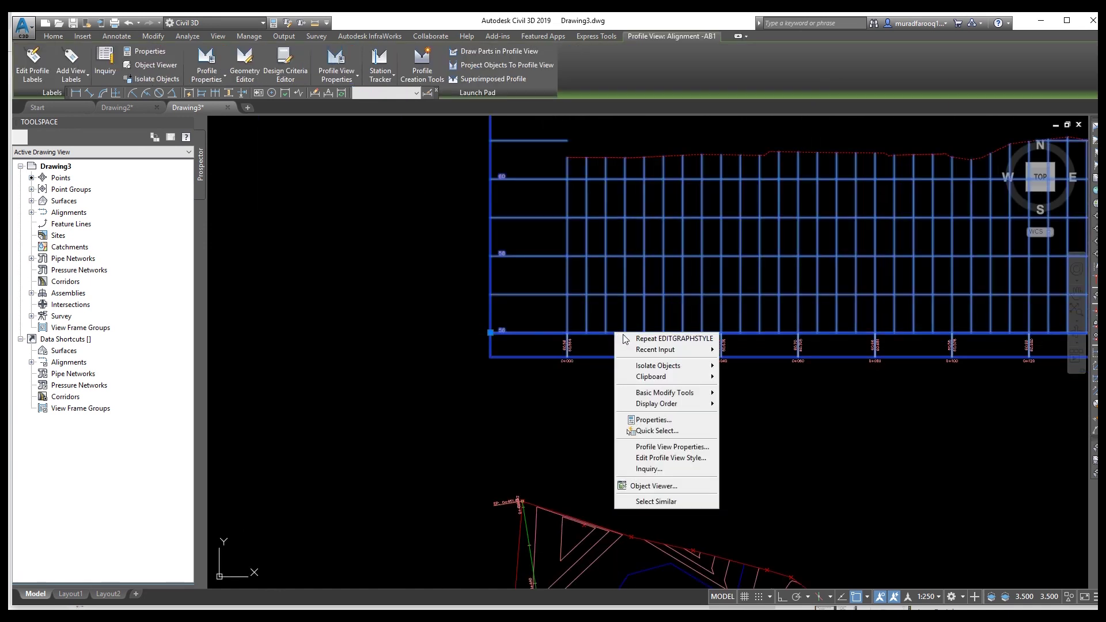
left_click(687, 458)
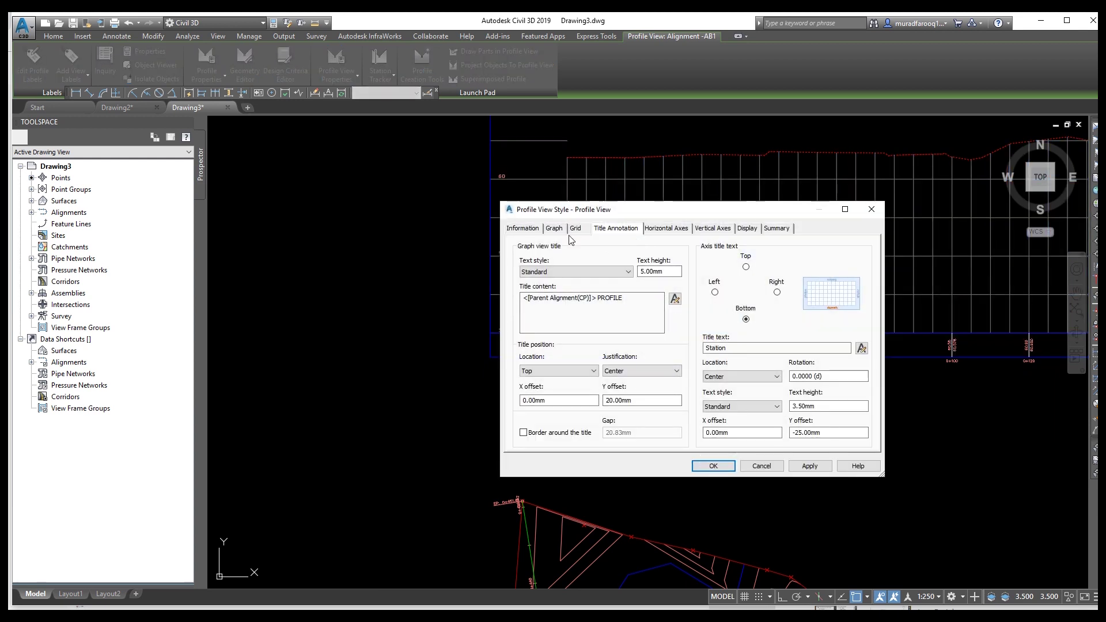
left_click(667, 229)
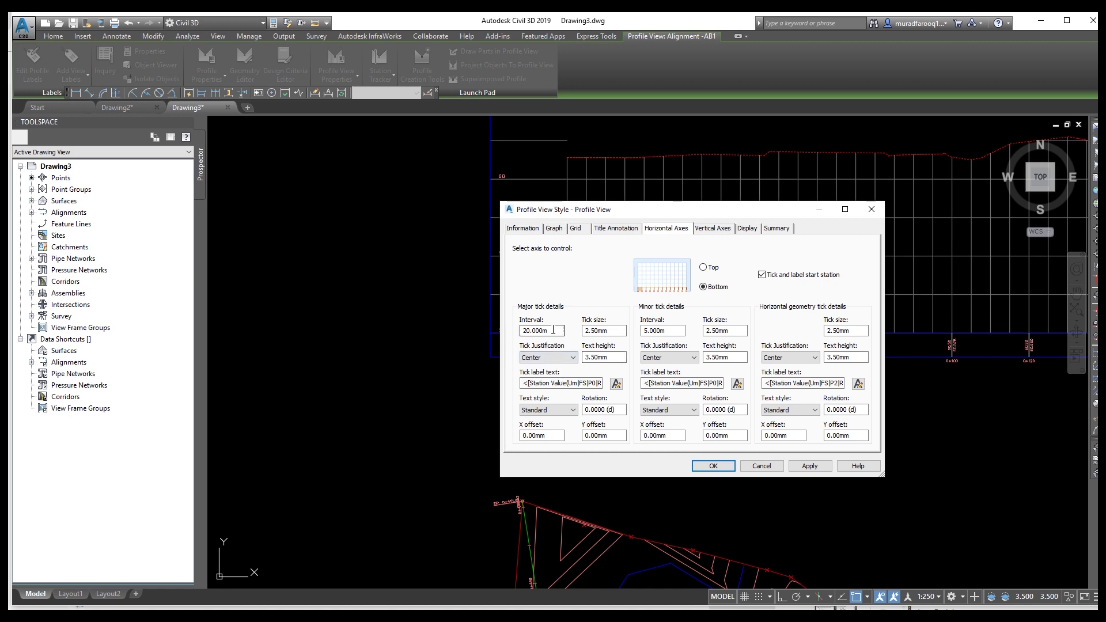
left_click_drag(777, 218, 491, 104)
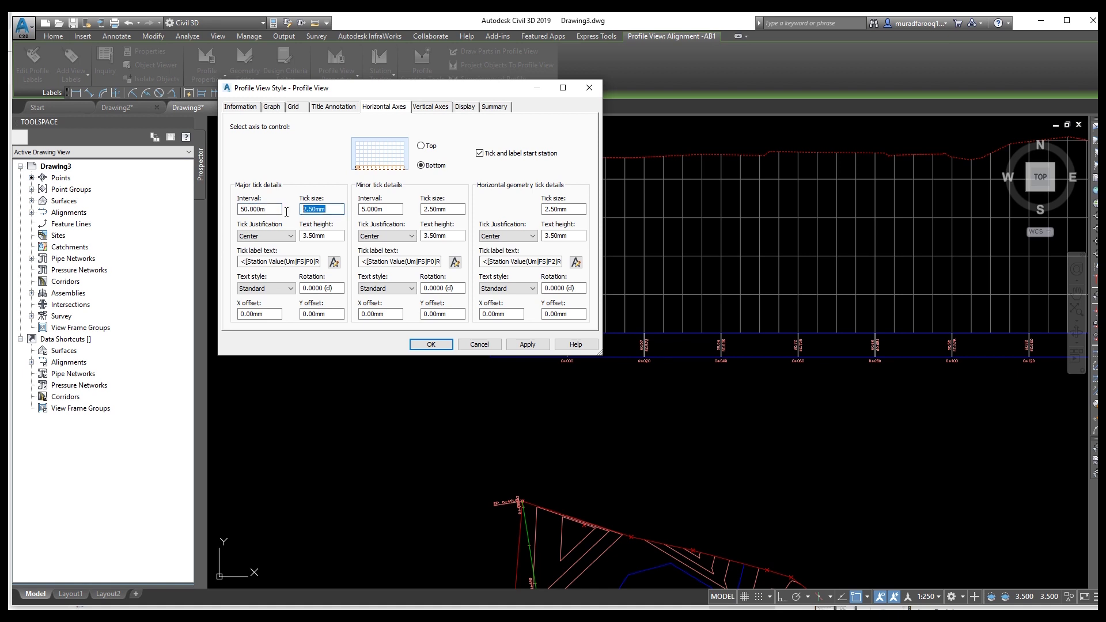
left_click(528, 344)
left_click(443, 346)
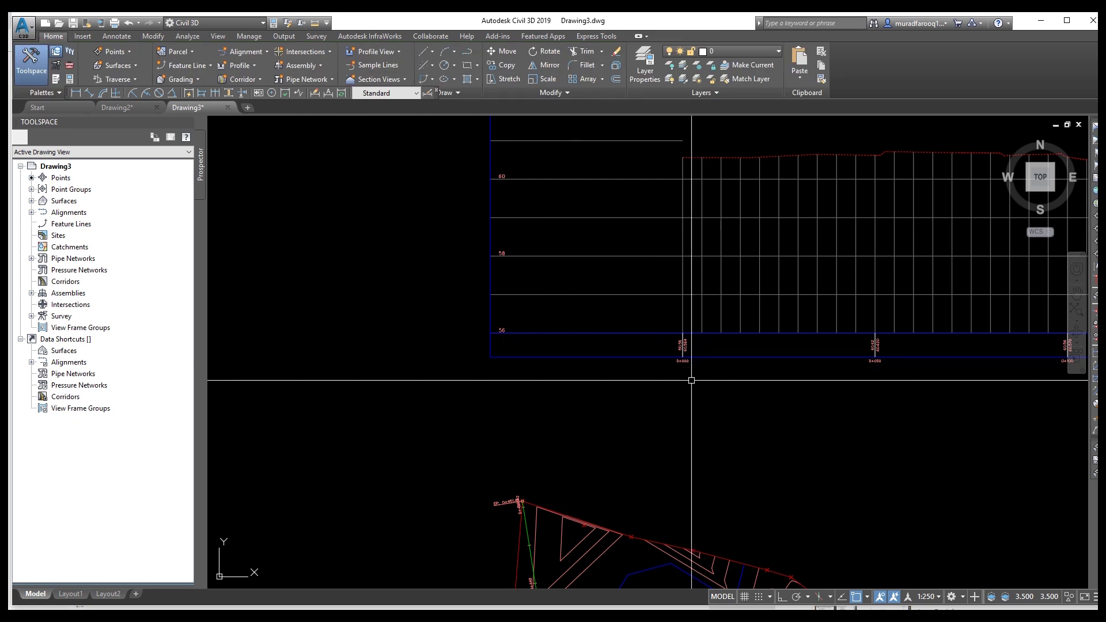
Step: Check the spacing of the station and elevation labels along the data band from 0+000 to 0+100
scroll(546, 370, "up", 6)
scroll(547, 370, "down", 4)
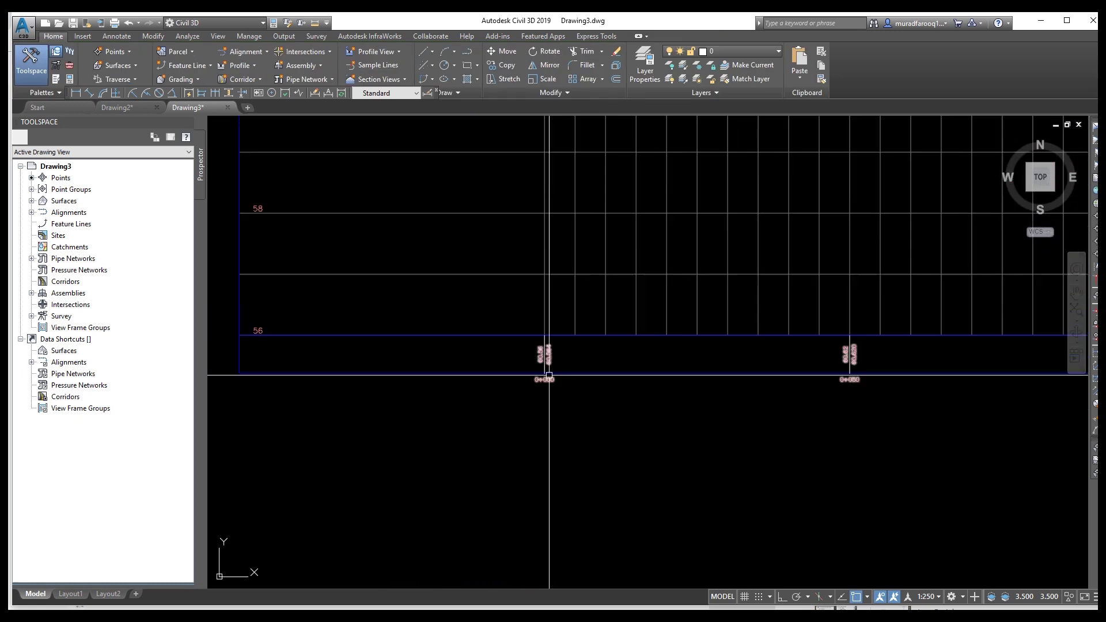
scroll(698, 397, "up", 4)
scroll(699, 397, "down", 5)
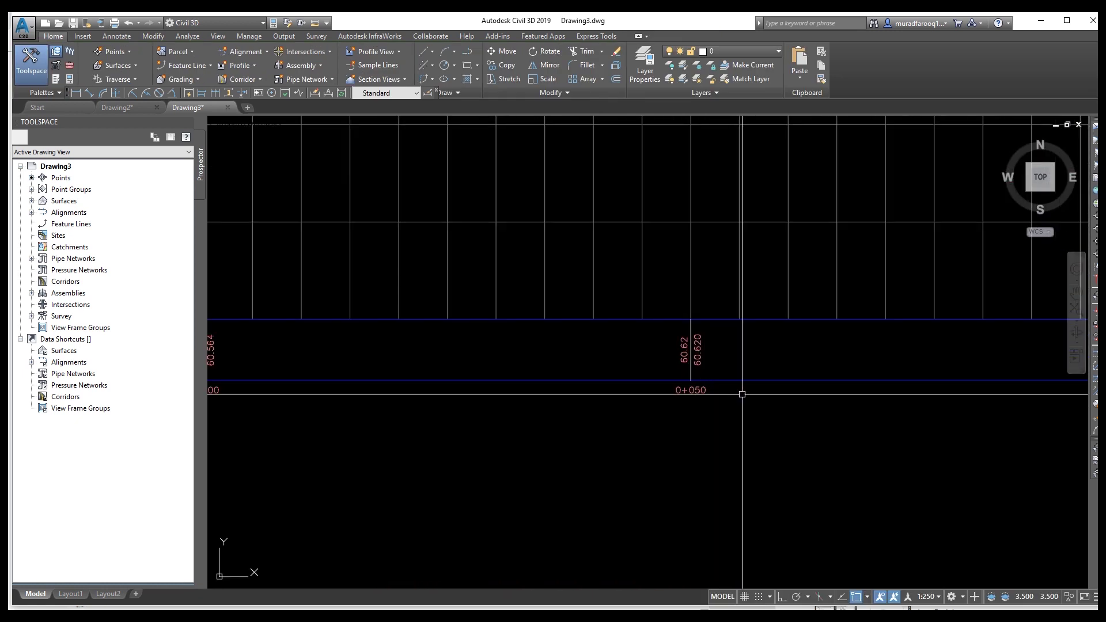
scroll(663, 421, "up", 2)
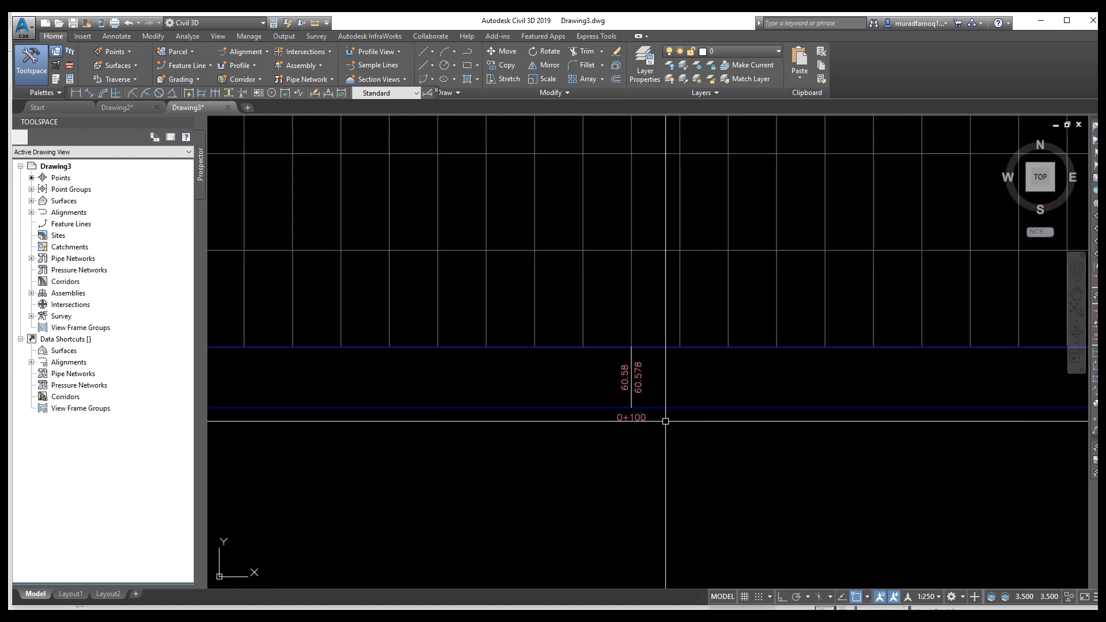
scroll(663, 421, "down", 4)
Step: Dimension the spacing between two adjacent vertical grid lines midway between stations 0+000 and 0+050 and check its value
scroll(582, 390, "up", 8)
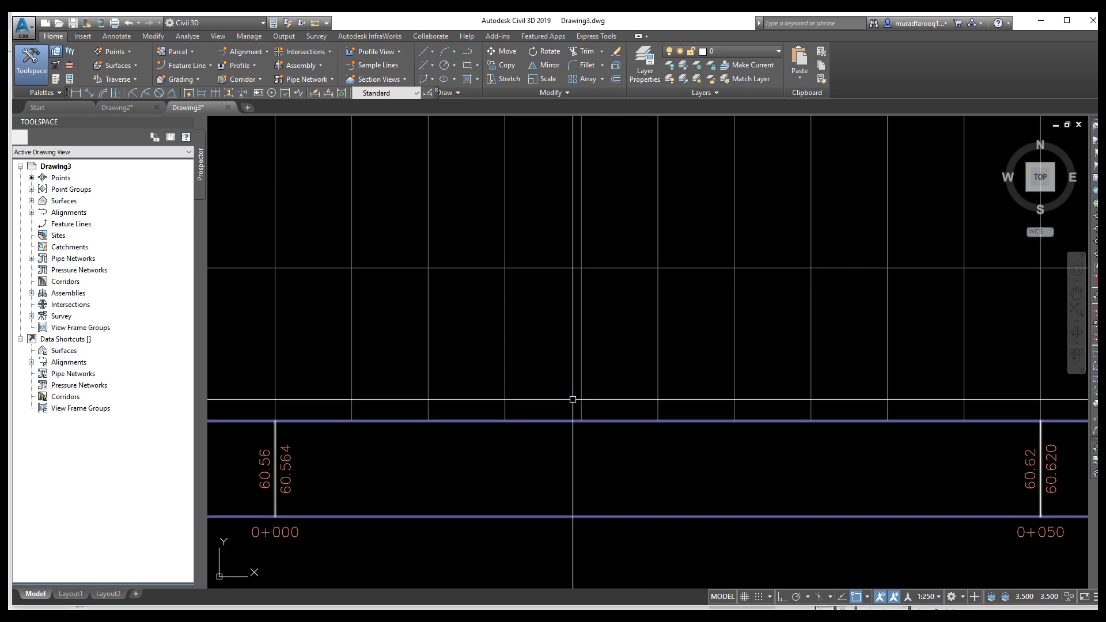
left_click(103, 93)
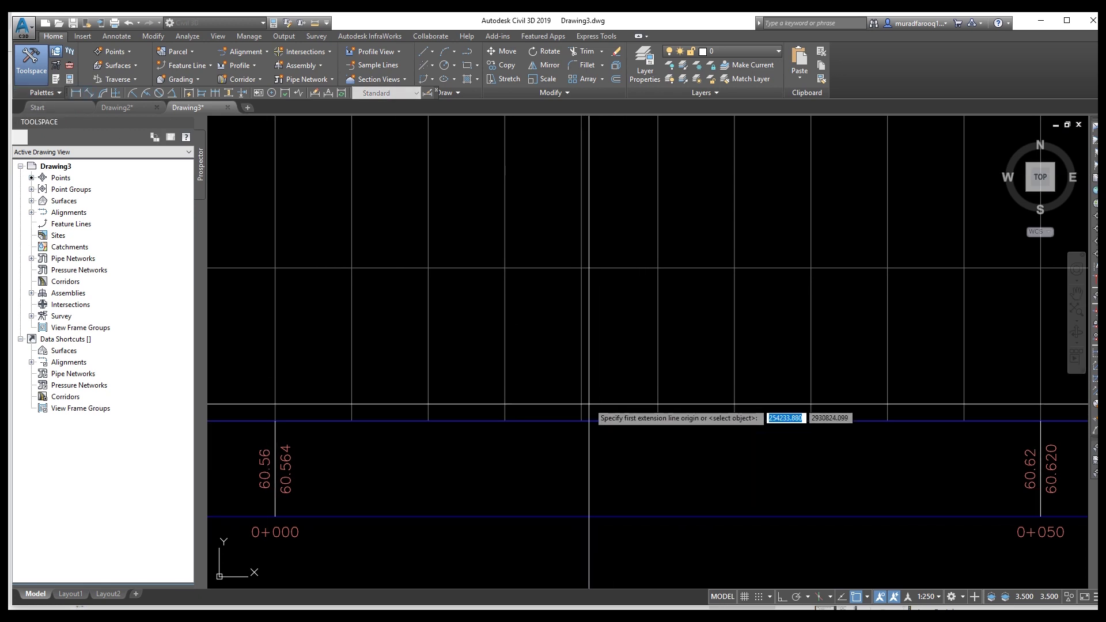
left_click(582, 421)
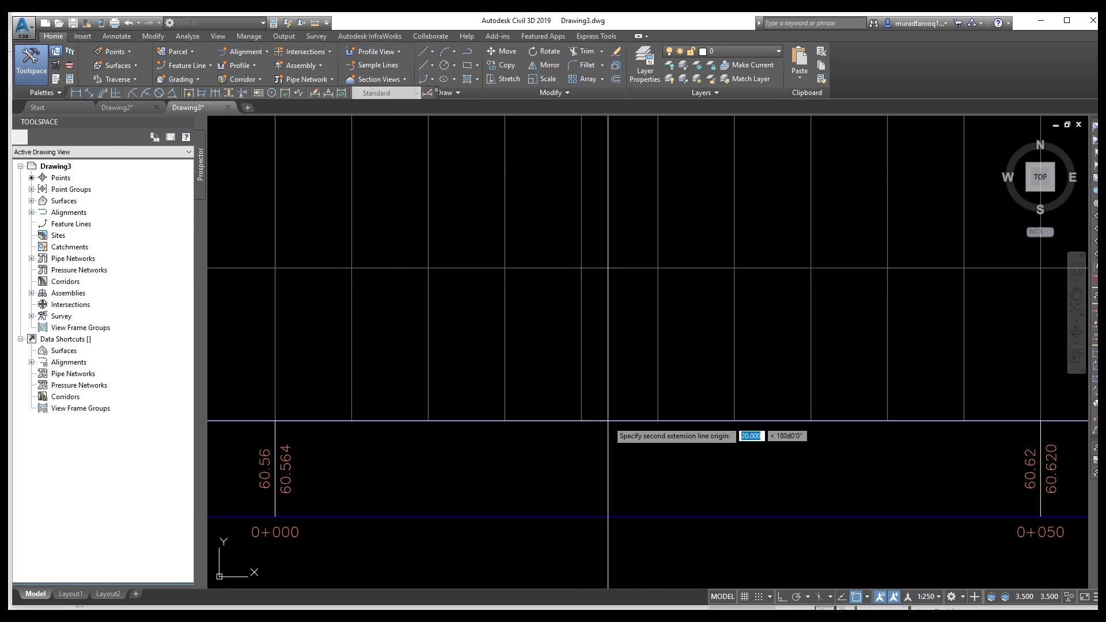
left_click(658, 421)
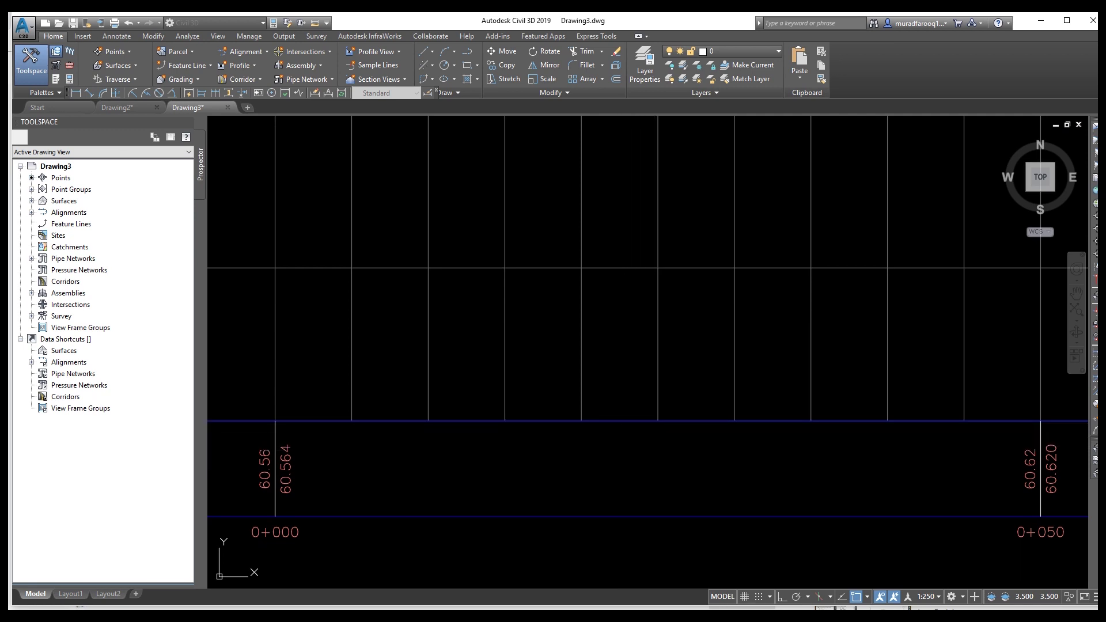
scroll(626, 452, "up", 10)
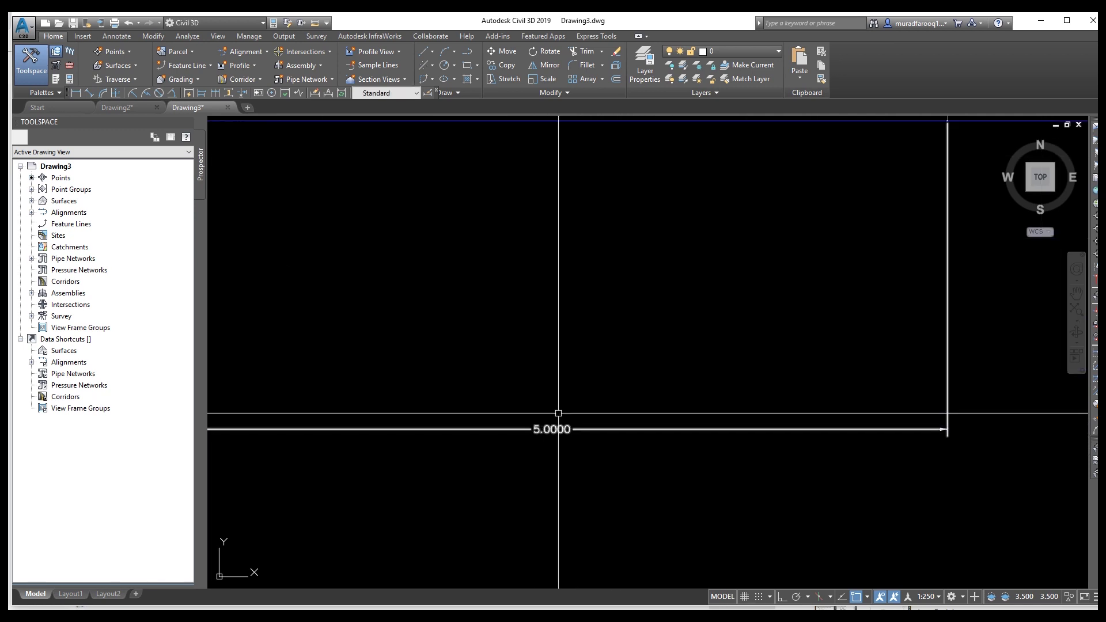
Step: Erase the spacing dimension placed below the data band's upper line
scroll(588, 436, "down", 3)
scroll(637, 437, "down", 2)
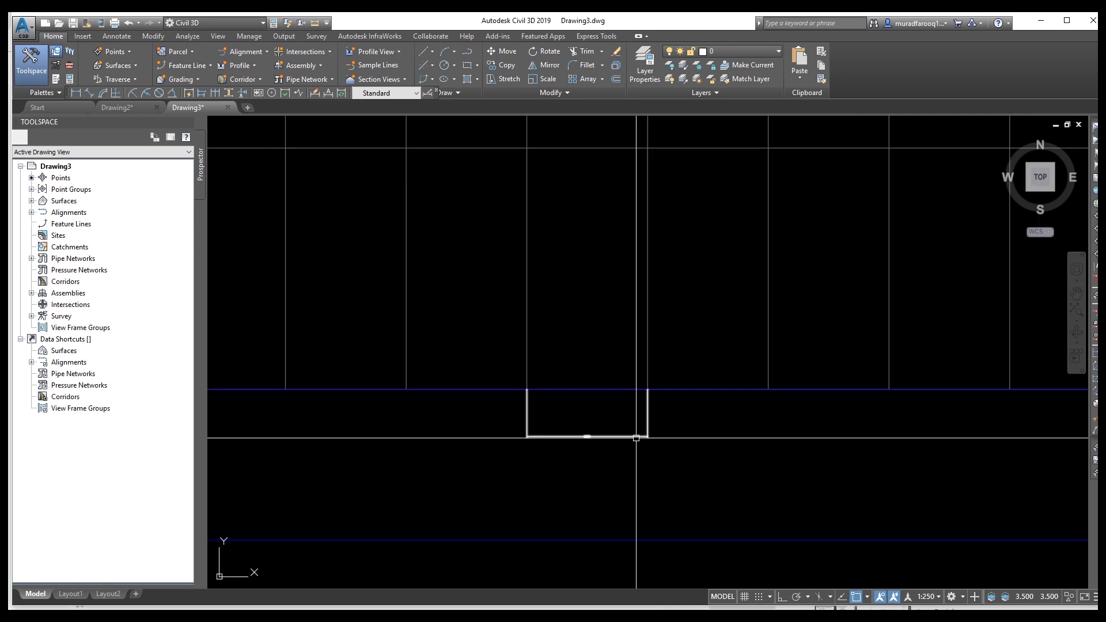
scroll(637, 438, "down", 5)
scroll(628, 435, "up", 5)
left_click(642, 437)
key("Delete")
scroll(641, 437, "down", 5)
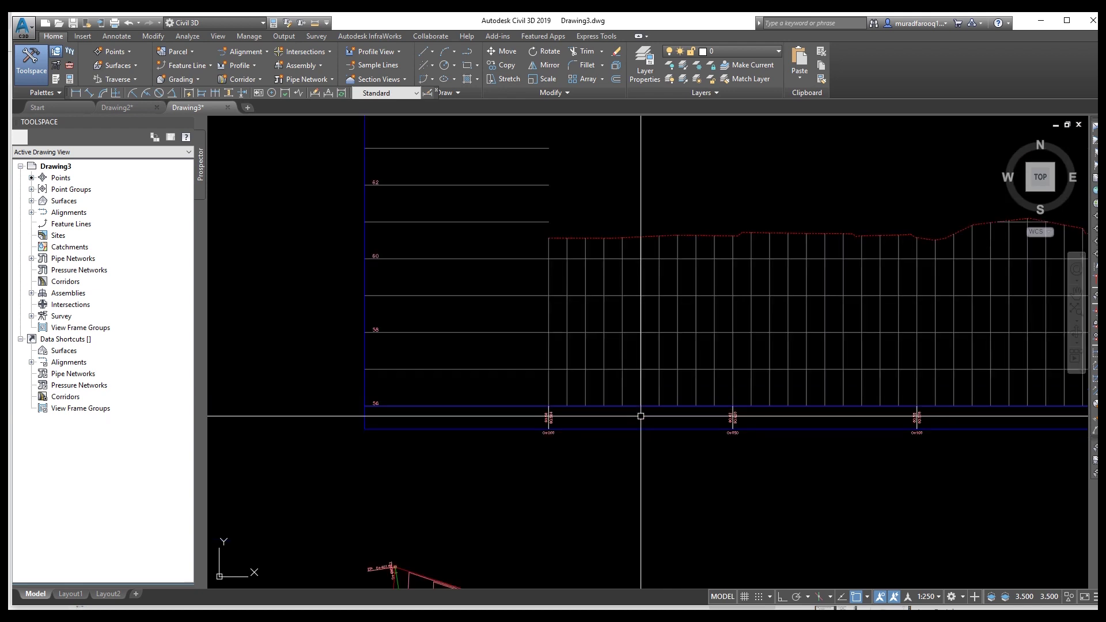
Step: Set the profile view style's bottom horizontal axis to a 20 m major and 2.5 m minor tick interval and apply it
left_click(639, 427)
right_click(639, 427)
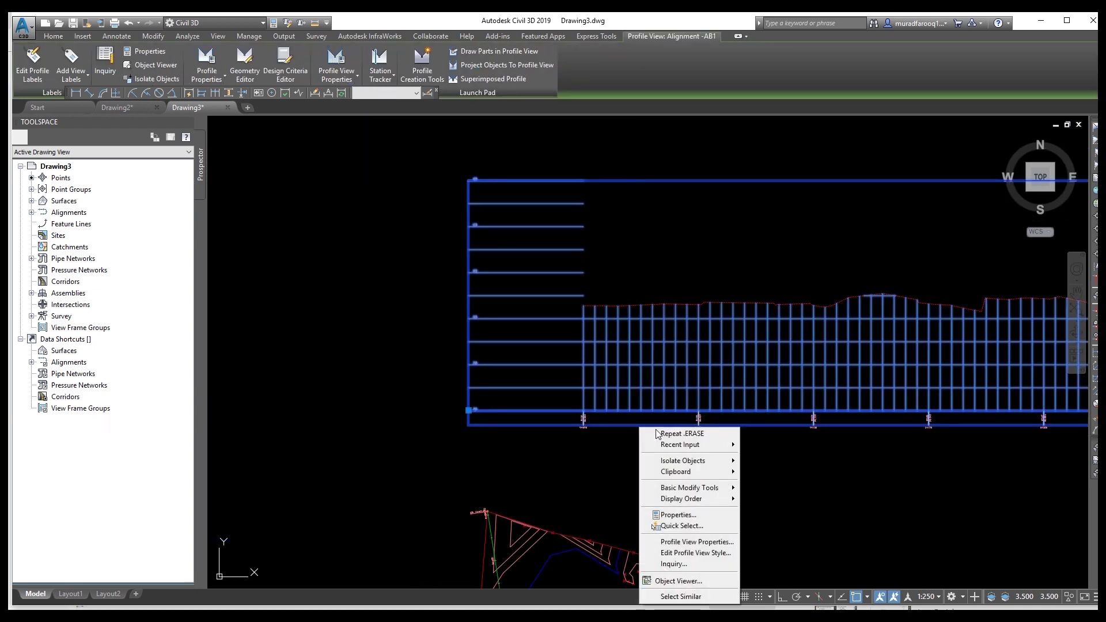
left_click(711, 554)
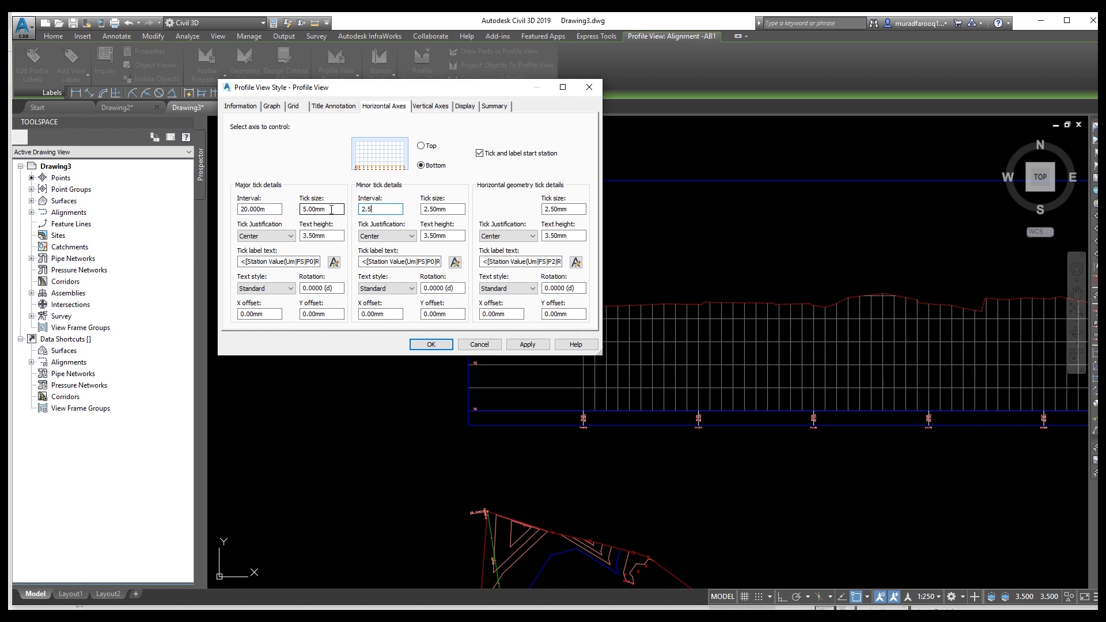
left_click(535, 345)
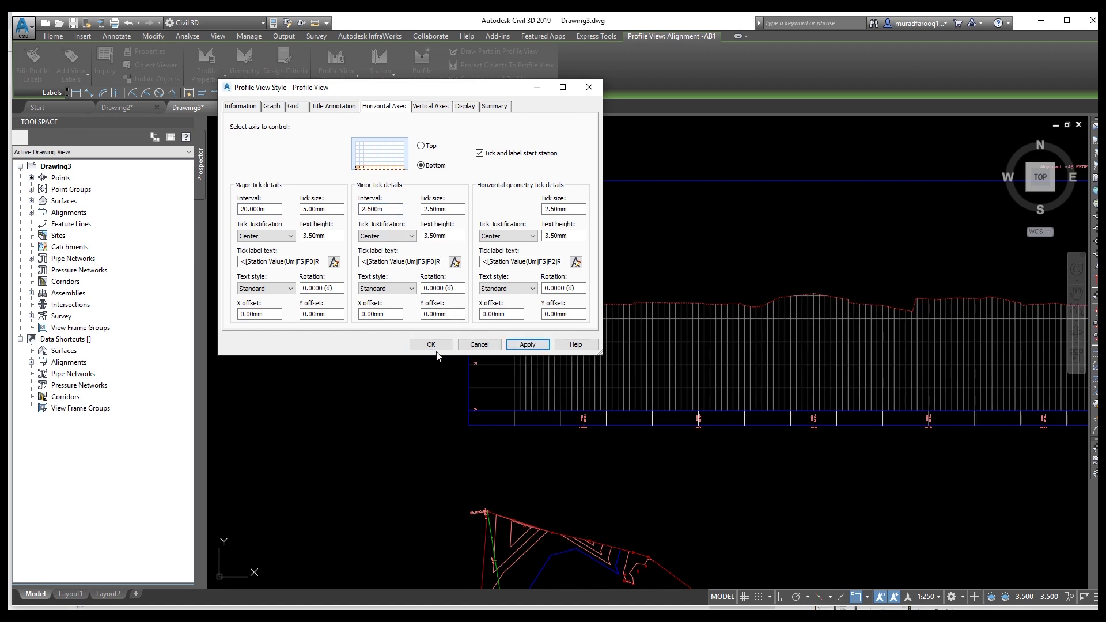
left_click(432, 344)
Step: Check the spacing of two adjacent vertical grid lines between stations 0+020 and 0+040 with a linear dimension and erase it
scroll(590, 440, "up", 5)
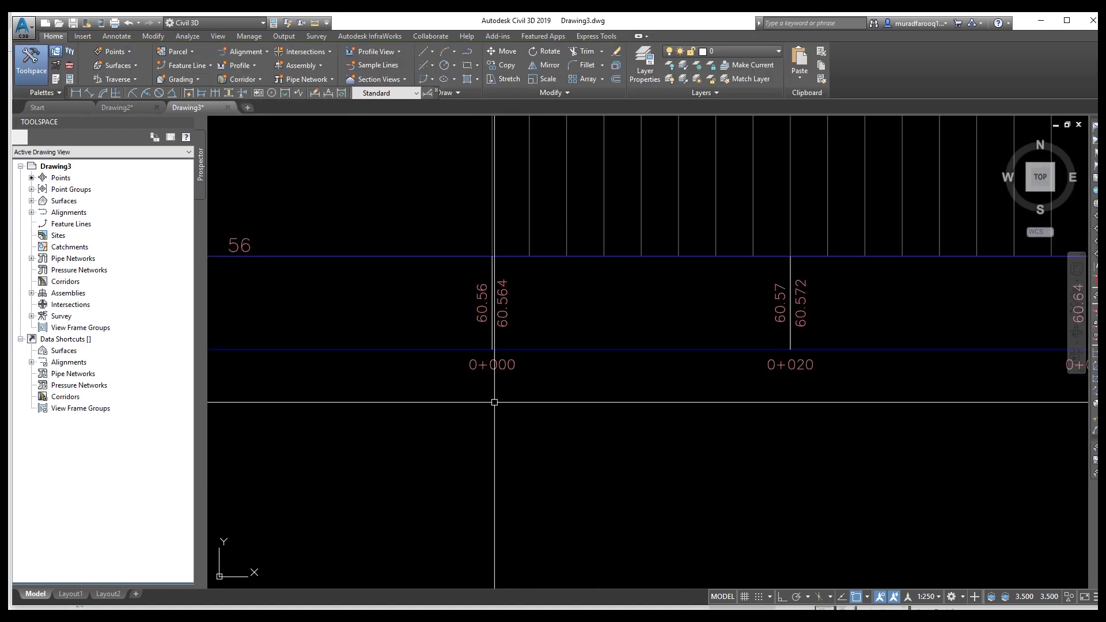
middle_click_drag(685, 376, 490, 429)
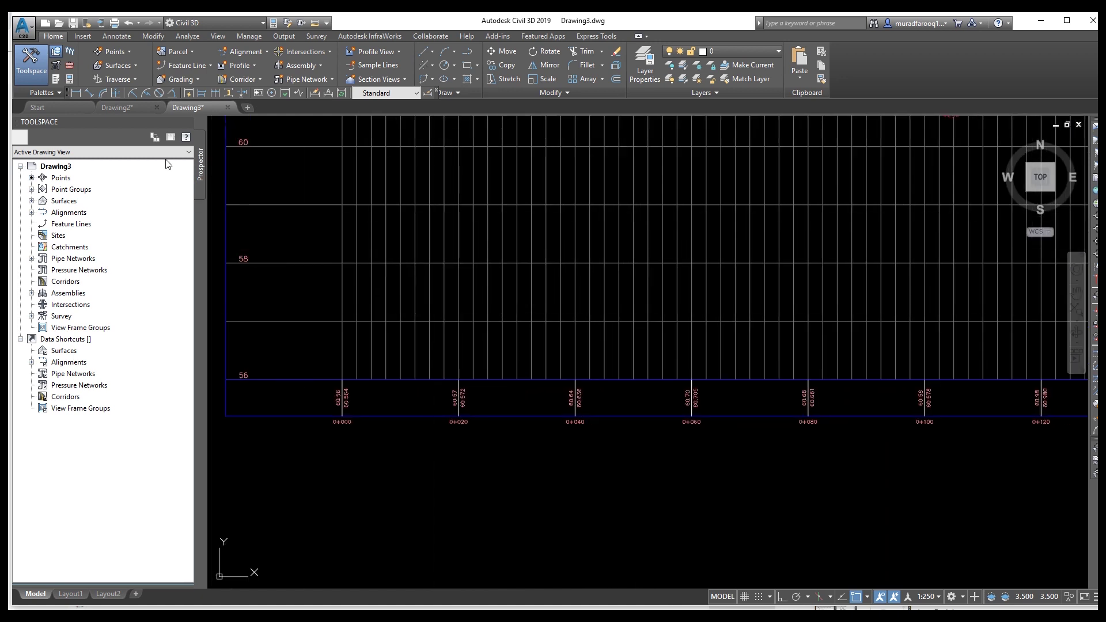
left_click(76, 94)
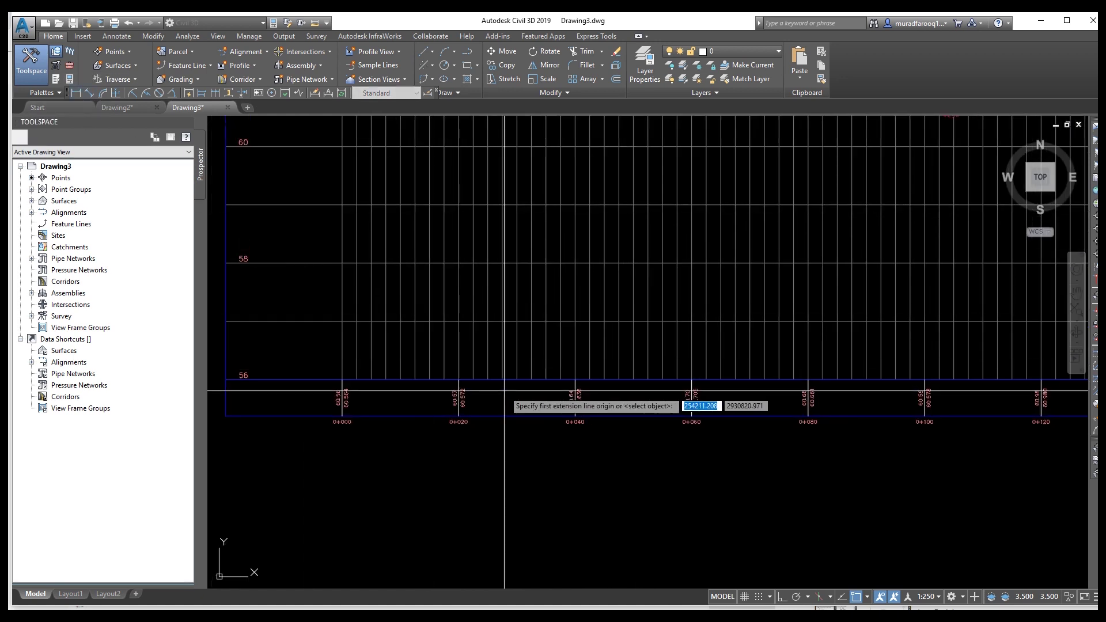
scroll(505, 391, "up", 4)
left_click(461, 362)
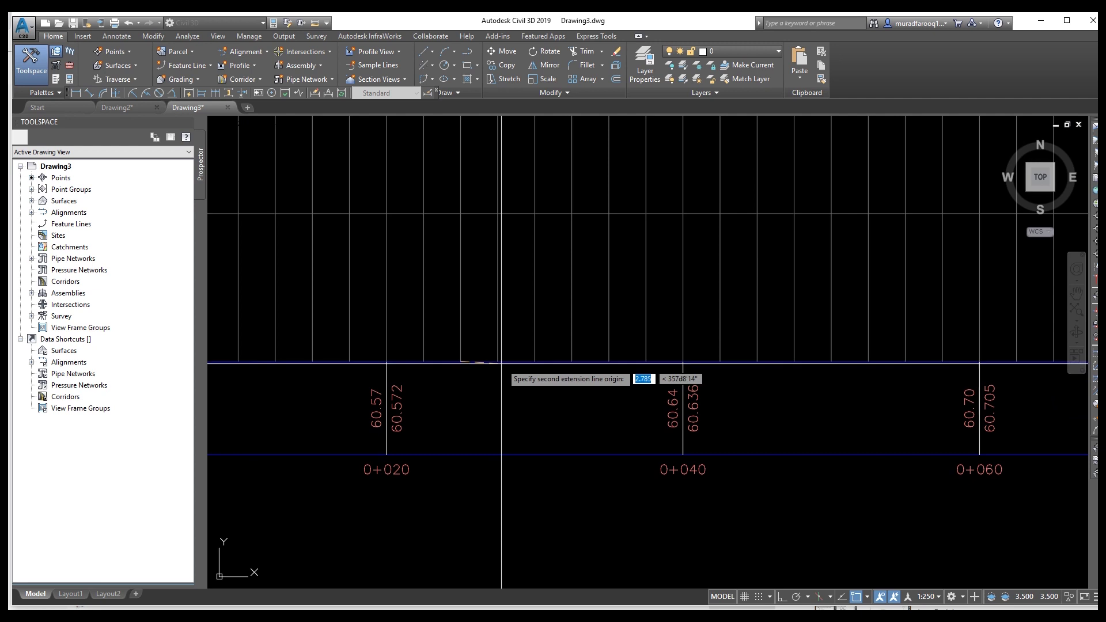
left_click(497, 362)
scroll(491, 382, "up", 10)
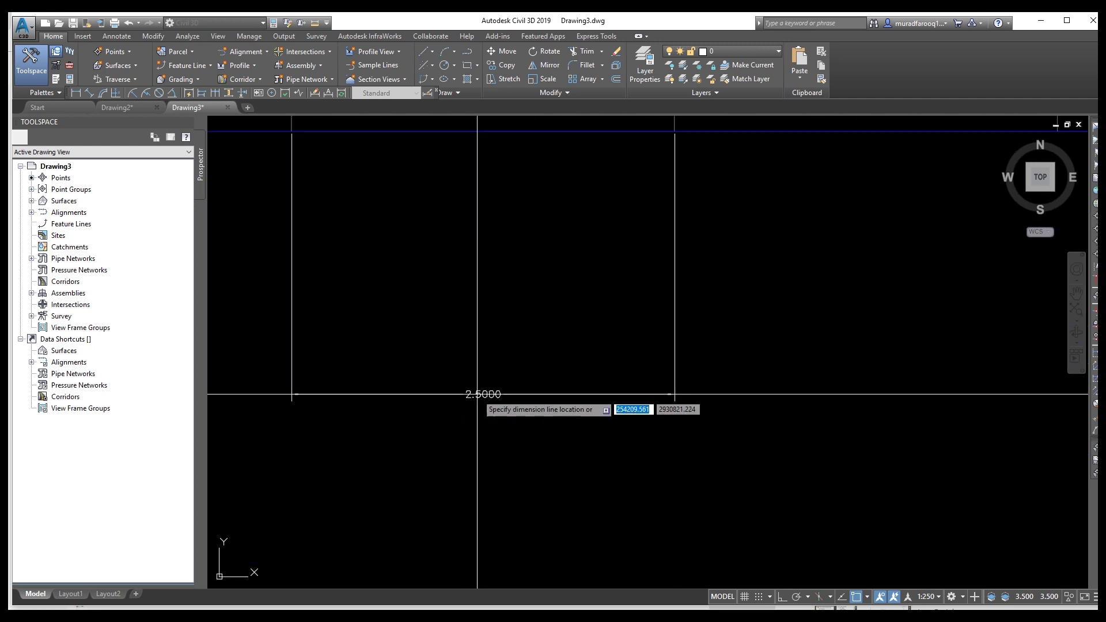
left_click(484, 407)
scroll(569, 406, "down", 2)
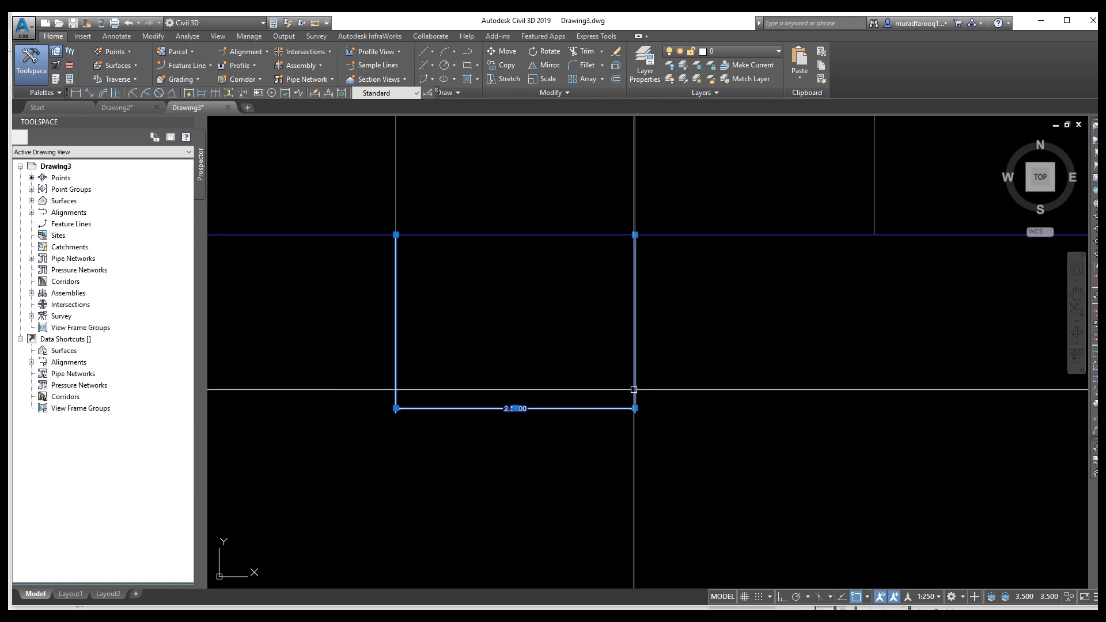
key("Delete")
scroll(634, 451, "down", 5)
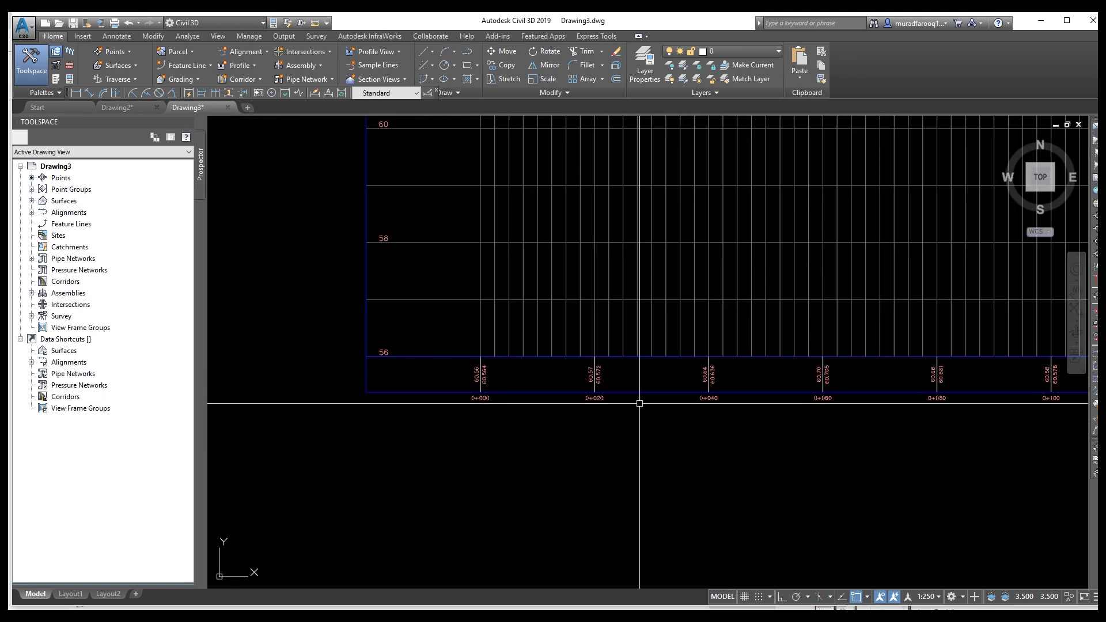
left_click(642, 393)
right_click(643, 398)
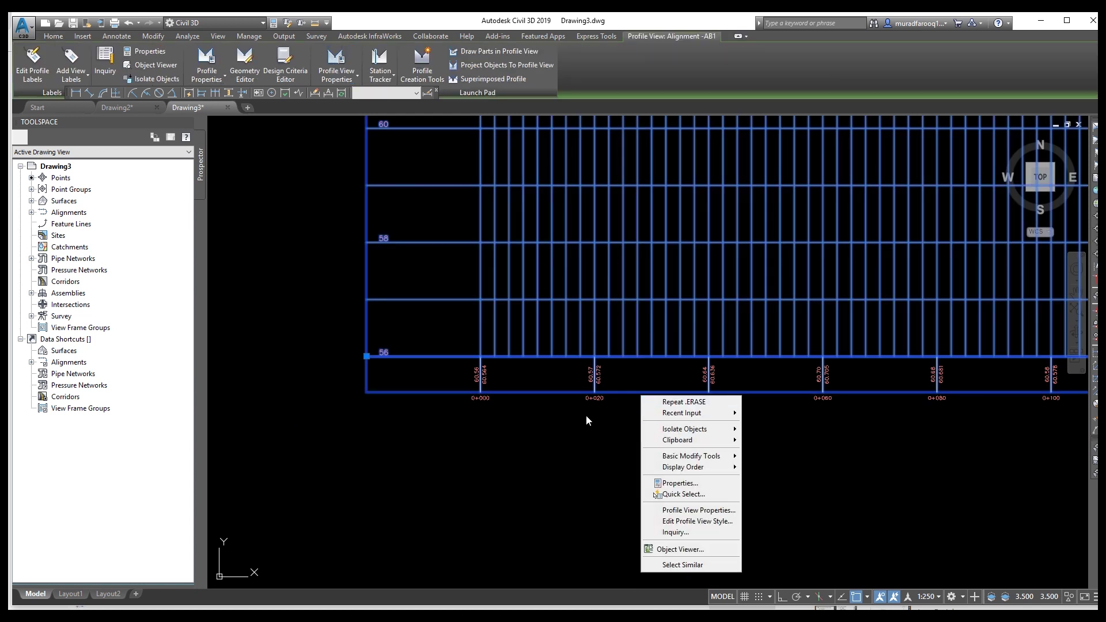
key("Escape")
key("Escape")
Step: Set the profile view style's left vertical axis to a 4 m major and 2 m minor tick interval and apply it
scroll(494, 396, "up", 4)
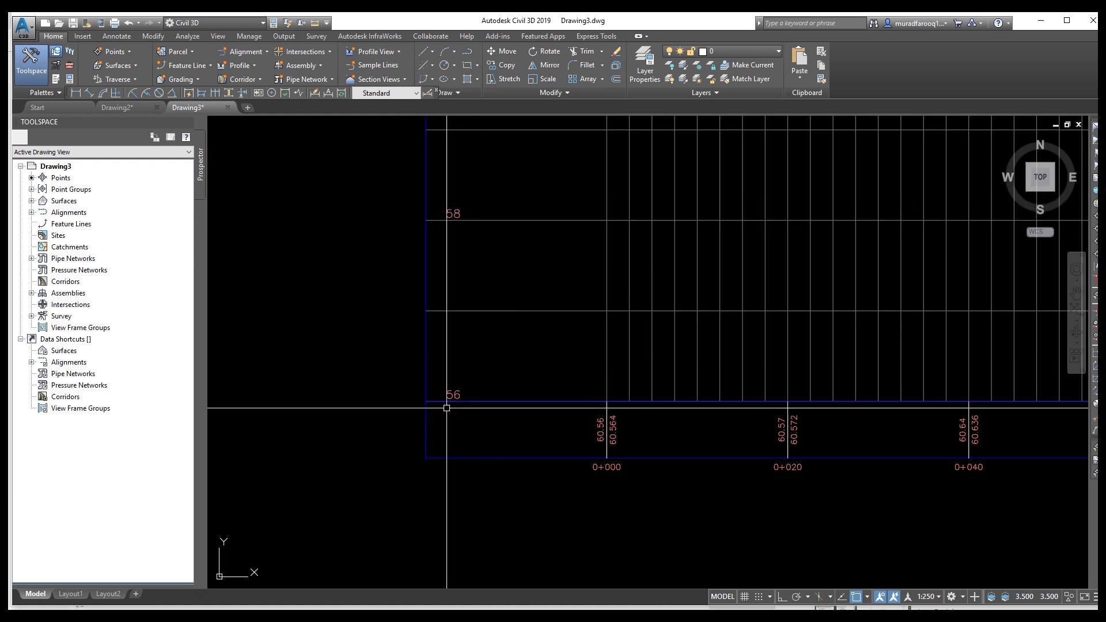
scroll(447, 408, "down", 3)
middle_click_drag(445, 242, 461, 398)
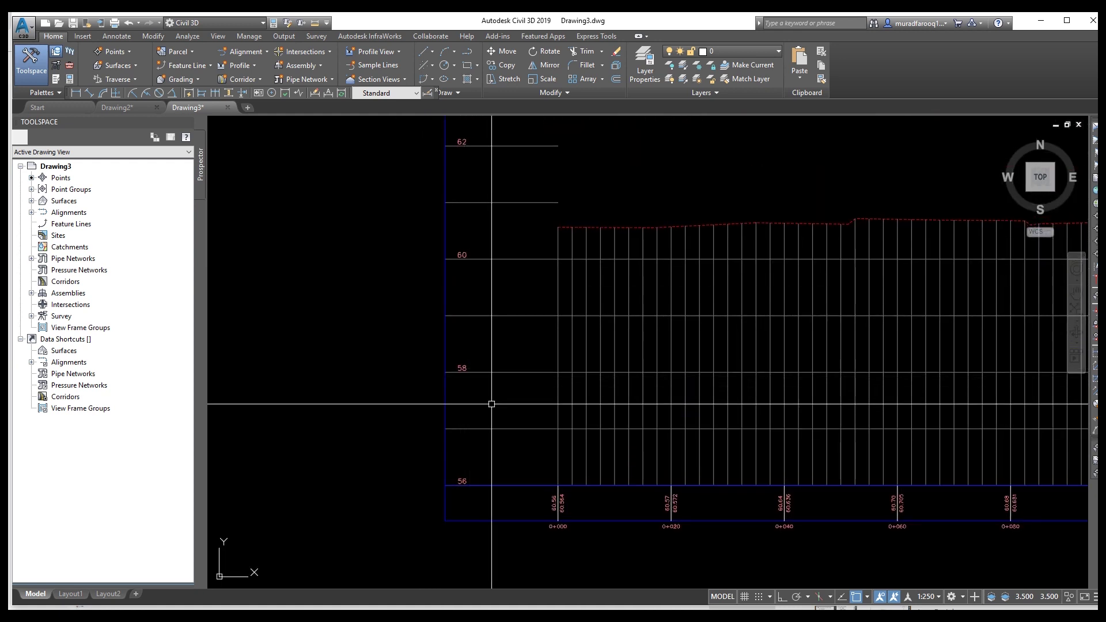
scroll(395, 382, "down", 2)
scroll(407, 408, "up", 2)
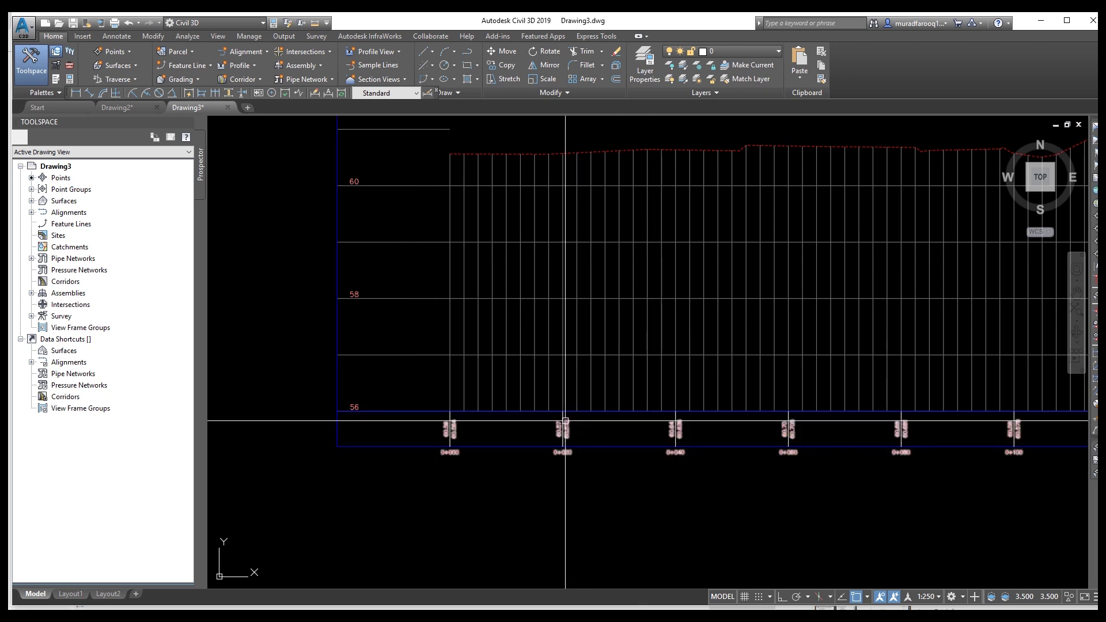
left_click(538, 445)
right_click(540, 445)
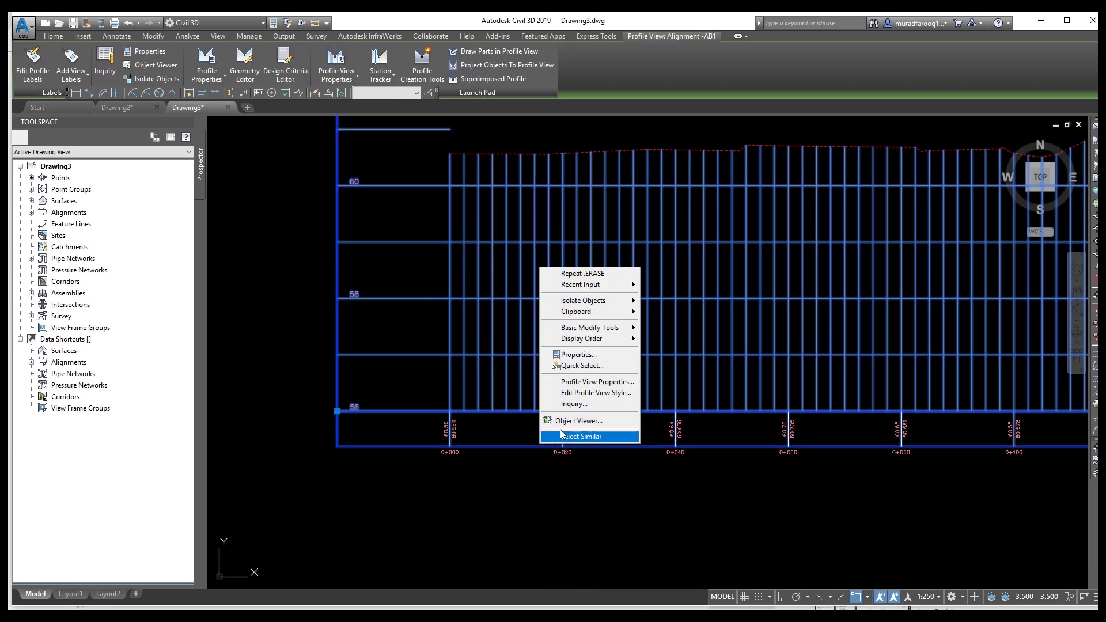
left_click(614, 393)
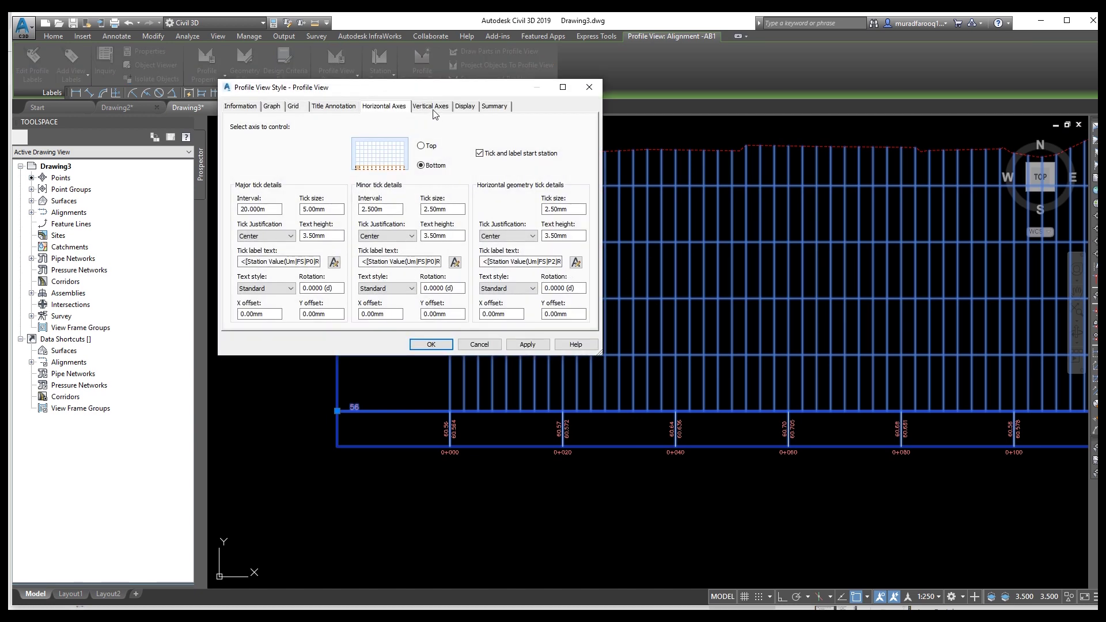
left_click(431, 107)
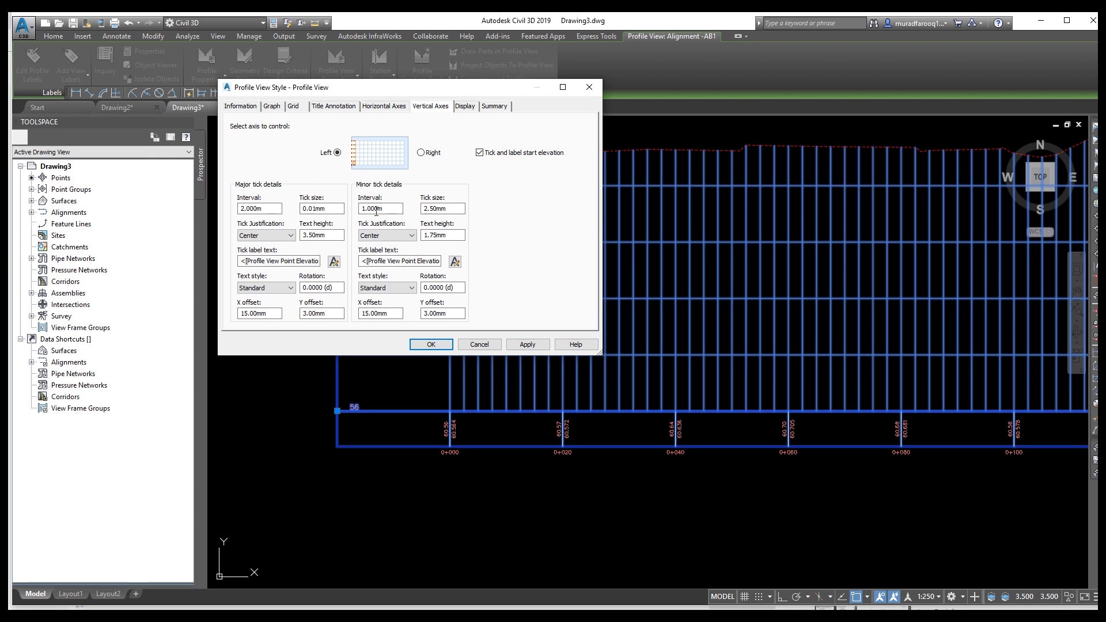
left_click_drag(424, 87, 832, 75)
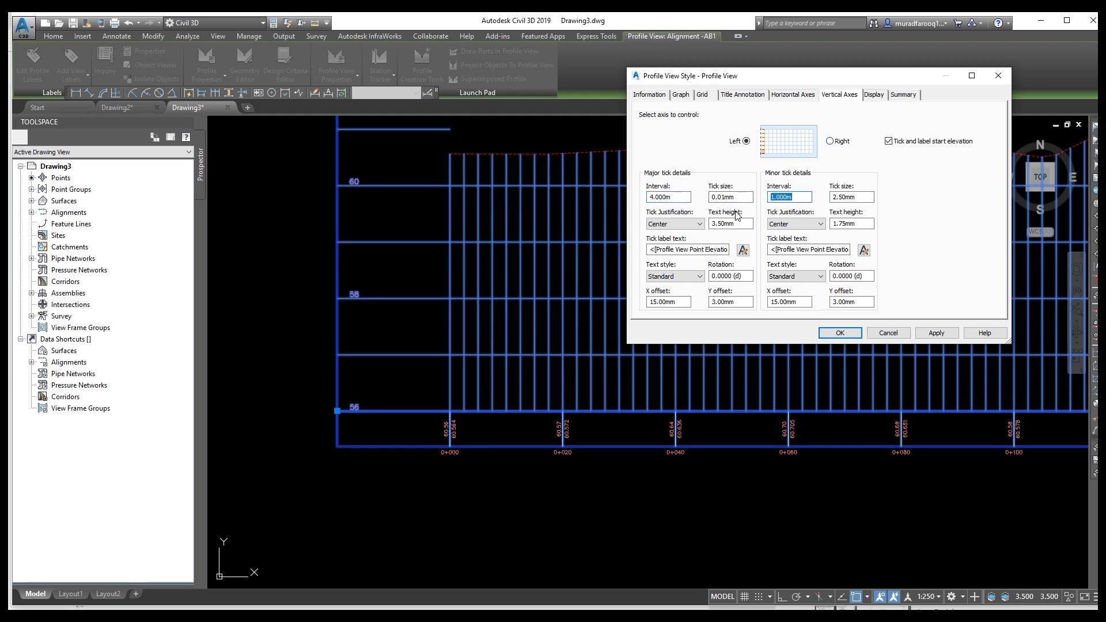
left_click(936, 333)
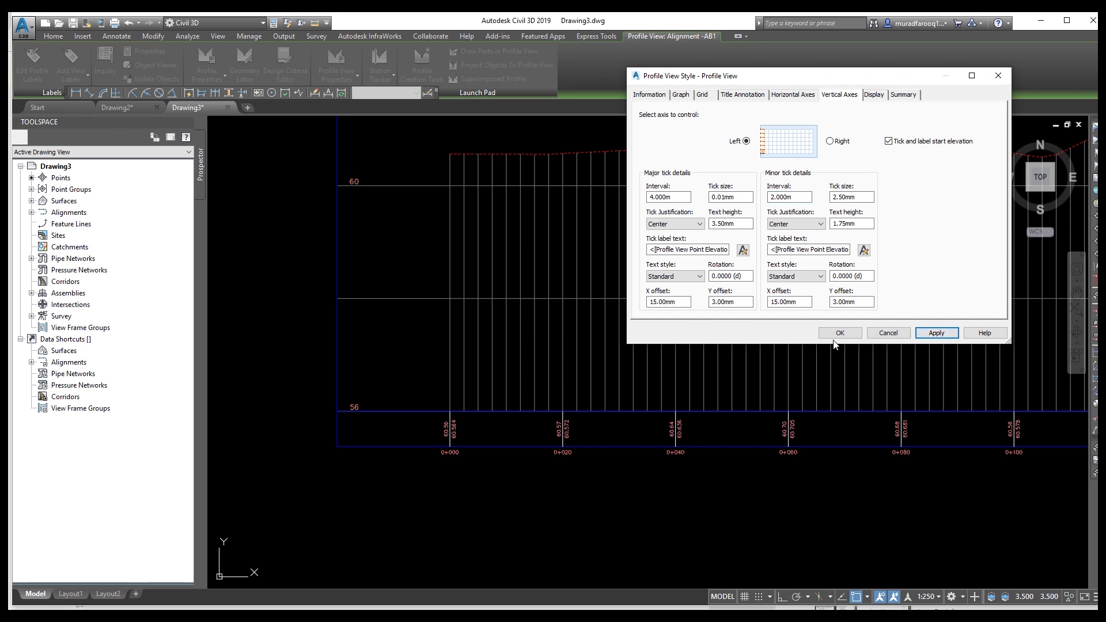
left_click(837, 334)
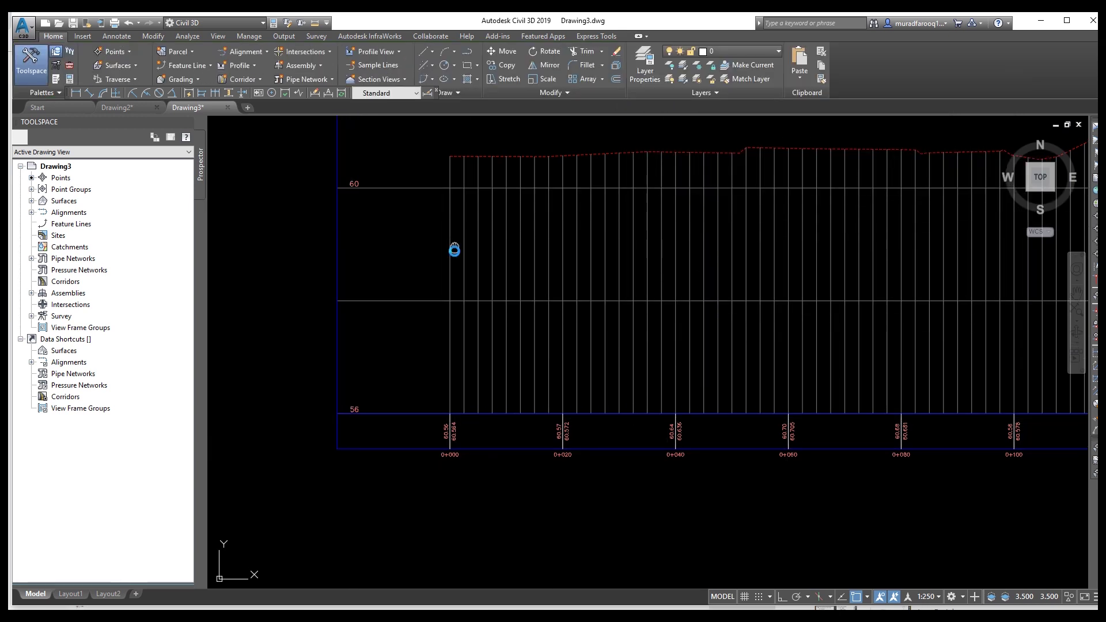
Step: Check the vertical distance between the elevation 60 and 56 grid lines with a linear dimension and erase it
middle_click_drag(452, 247, 455, 318)
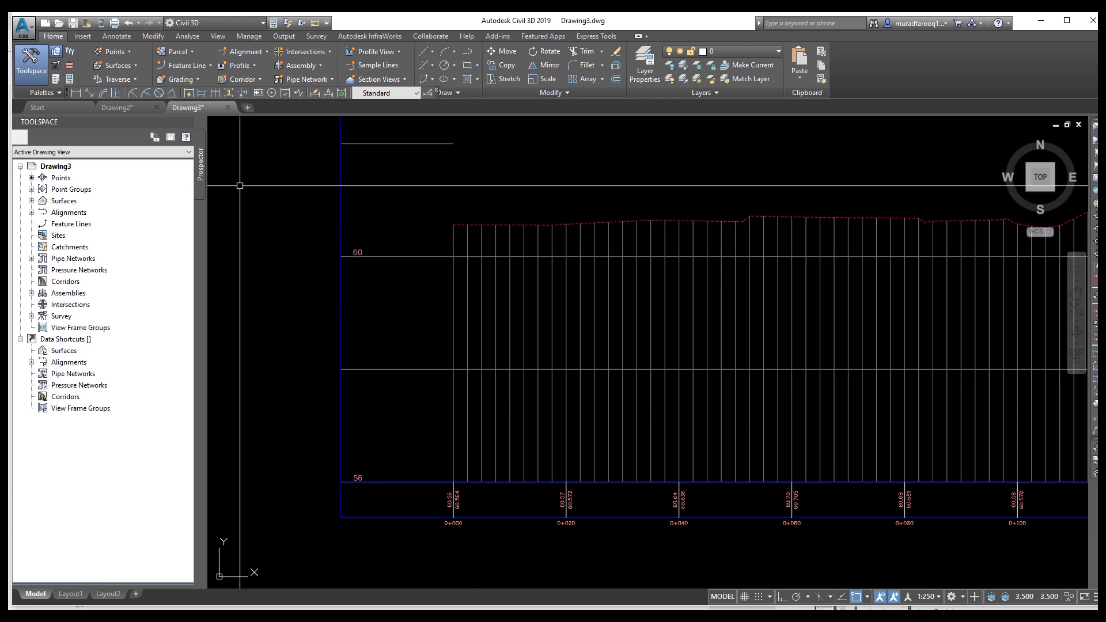
left_click(74, 94)
left_click(341, 256)
left_click(342, 371)
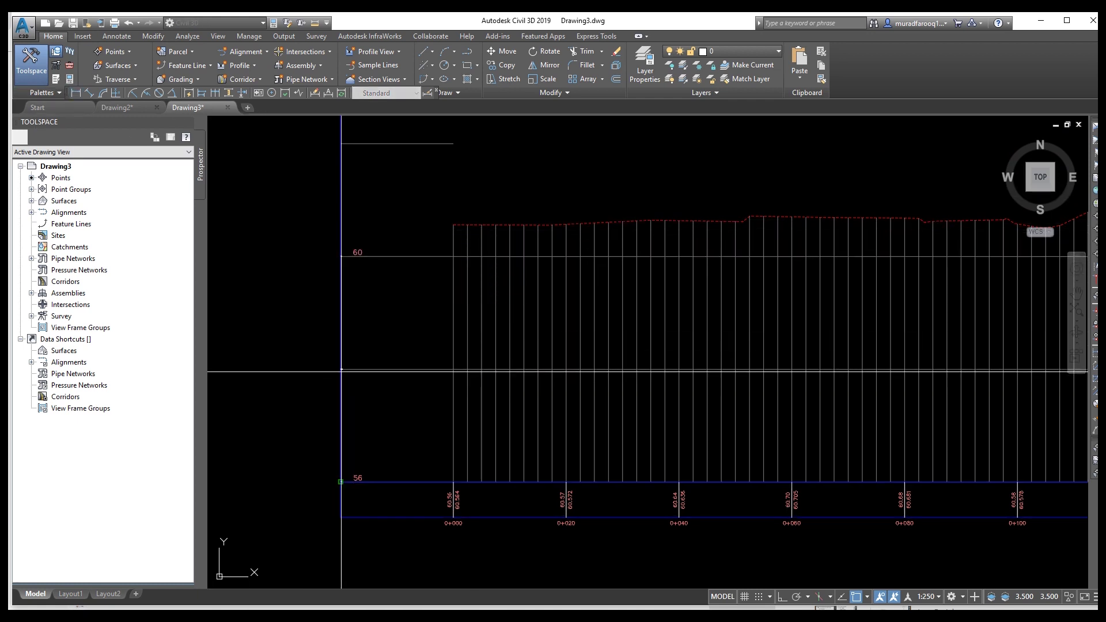
scroll(322, 369, "up", 5)
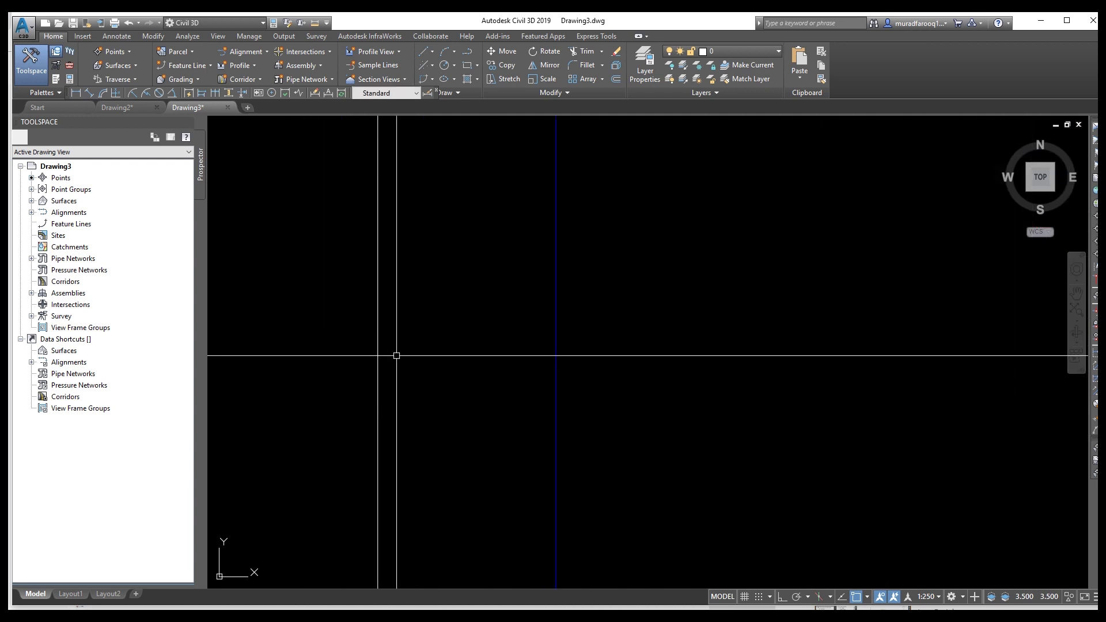
scroll(371, 323, "up", 3)
scroll(383, 377, "down", 5)
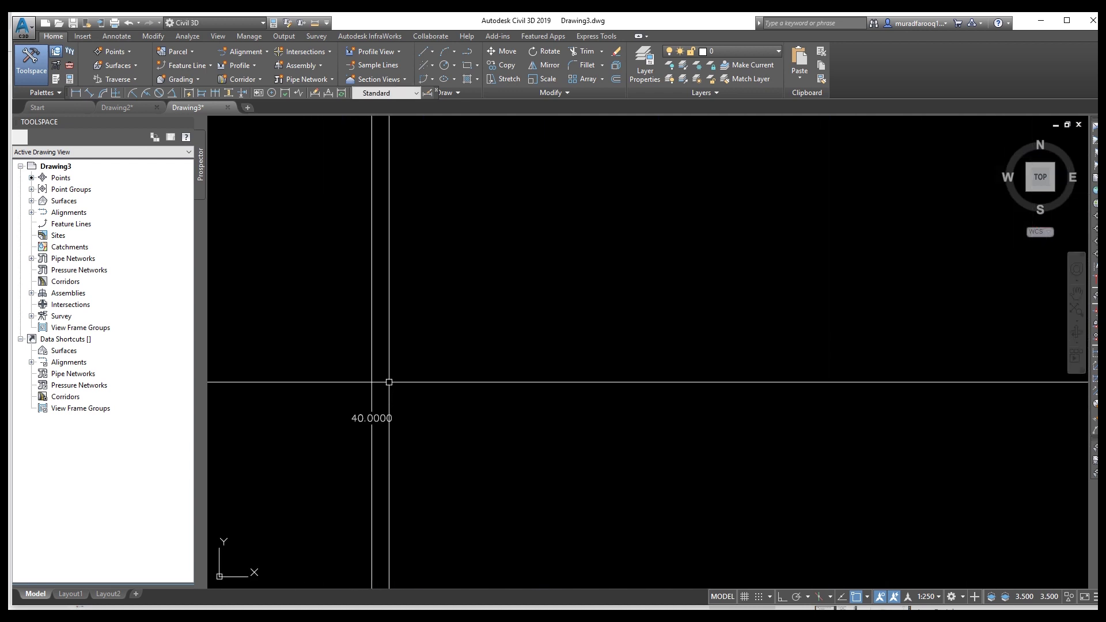
scroll(387, 393, "down", 4)
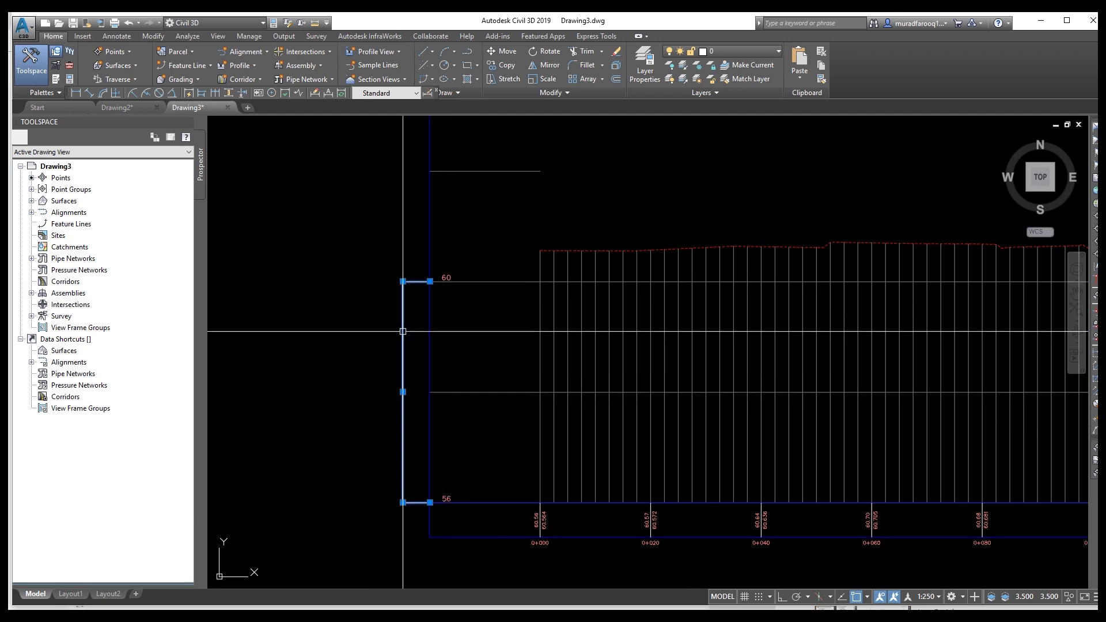
scroll(481, 363, "down", 5)
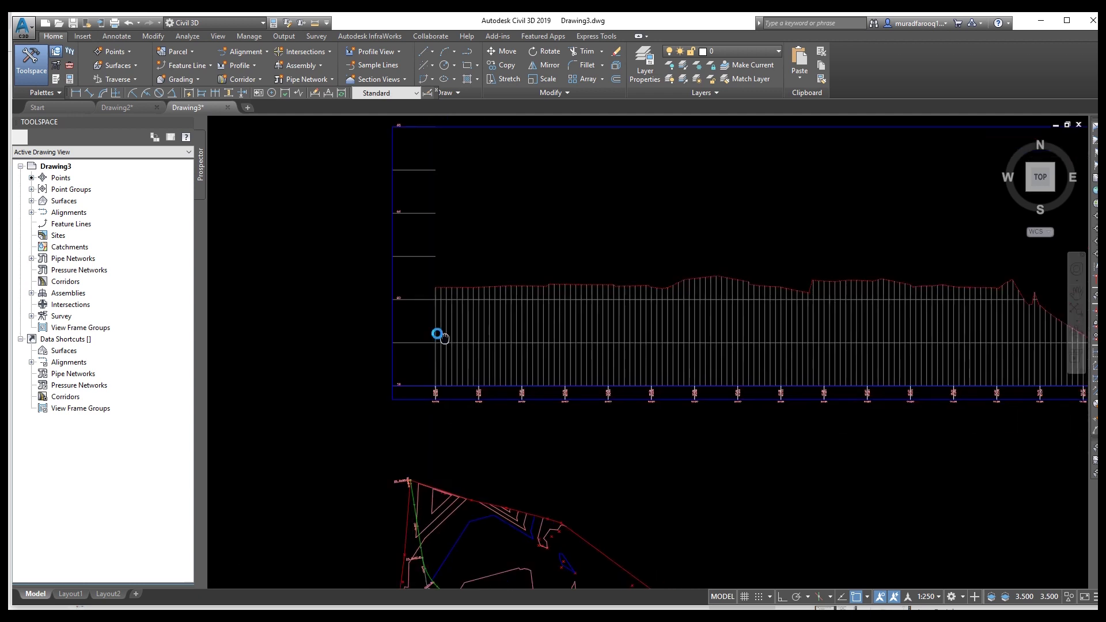
Step: Set the left vertical axis of the profile view style to a 2 m major and 1 m minor tick interval
left_click(489, 369)
right_click(489, 371)
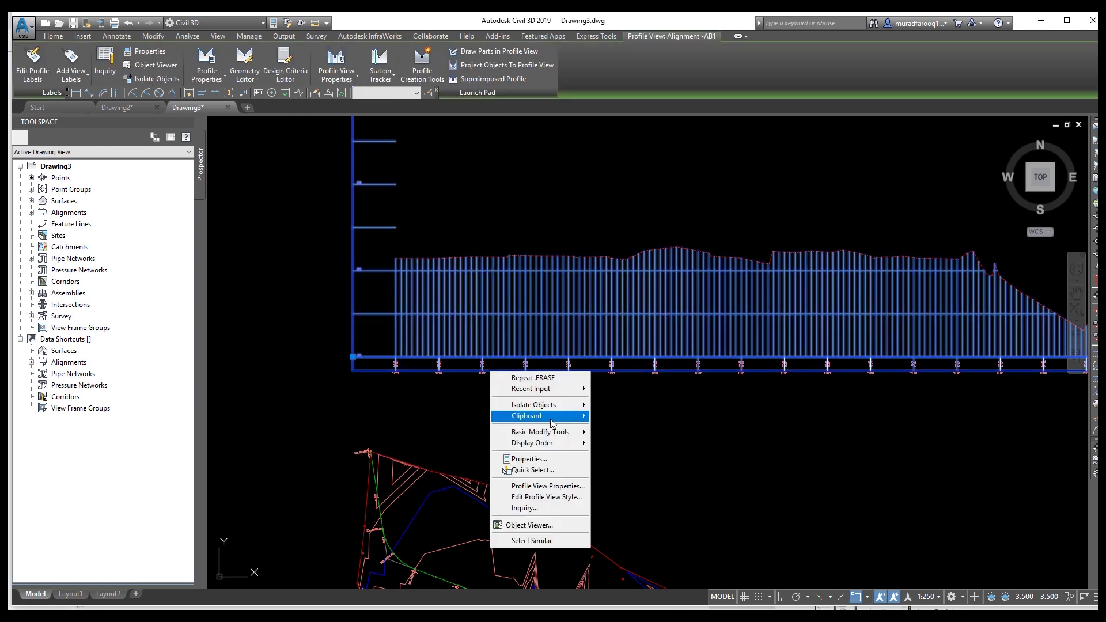
left_click(550, 497)
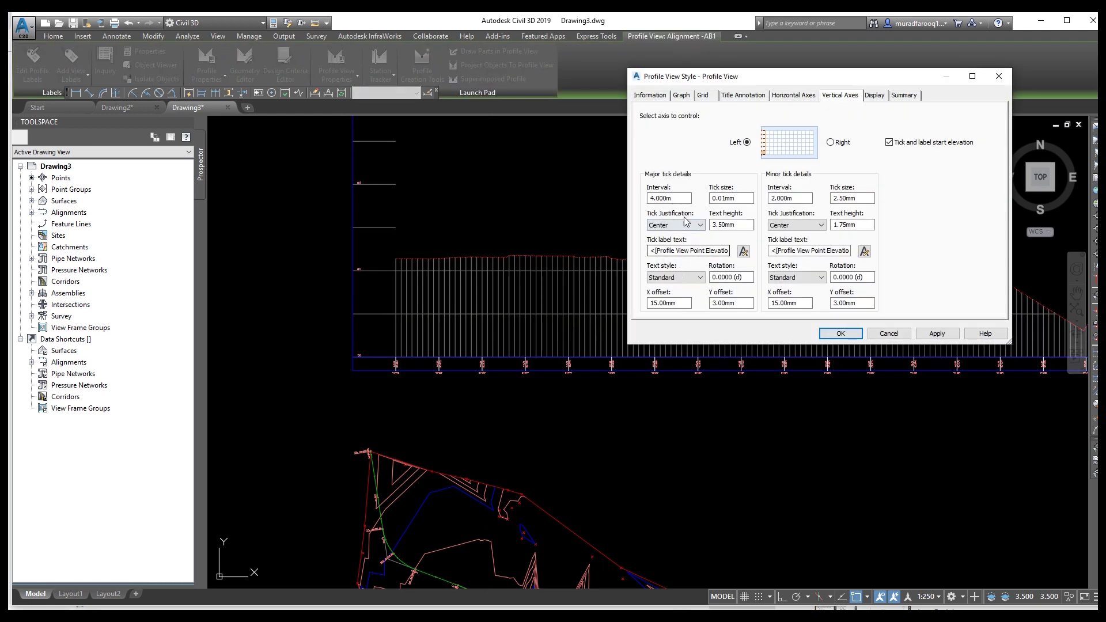
type("2")
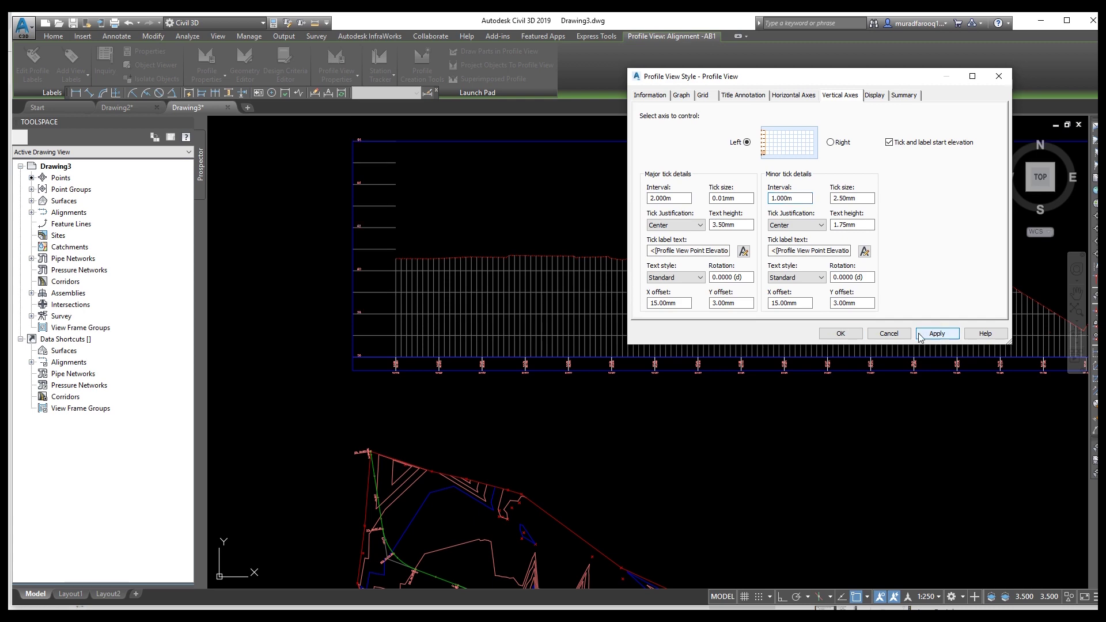
left_click(840, 333)
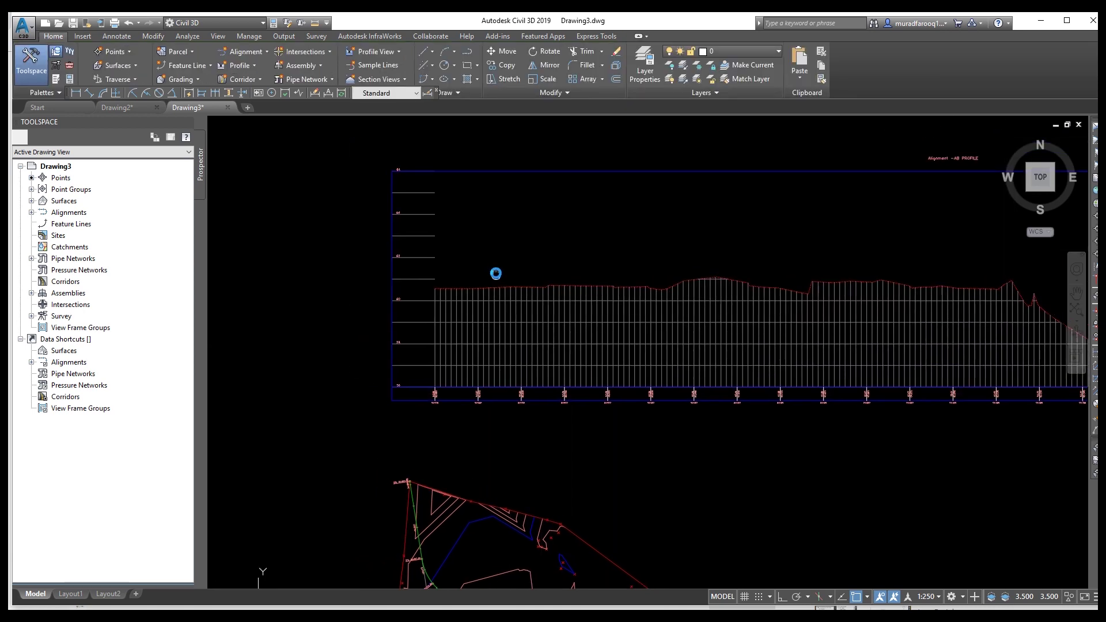
left_click(342, 255)
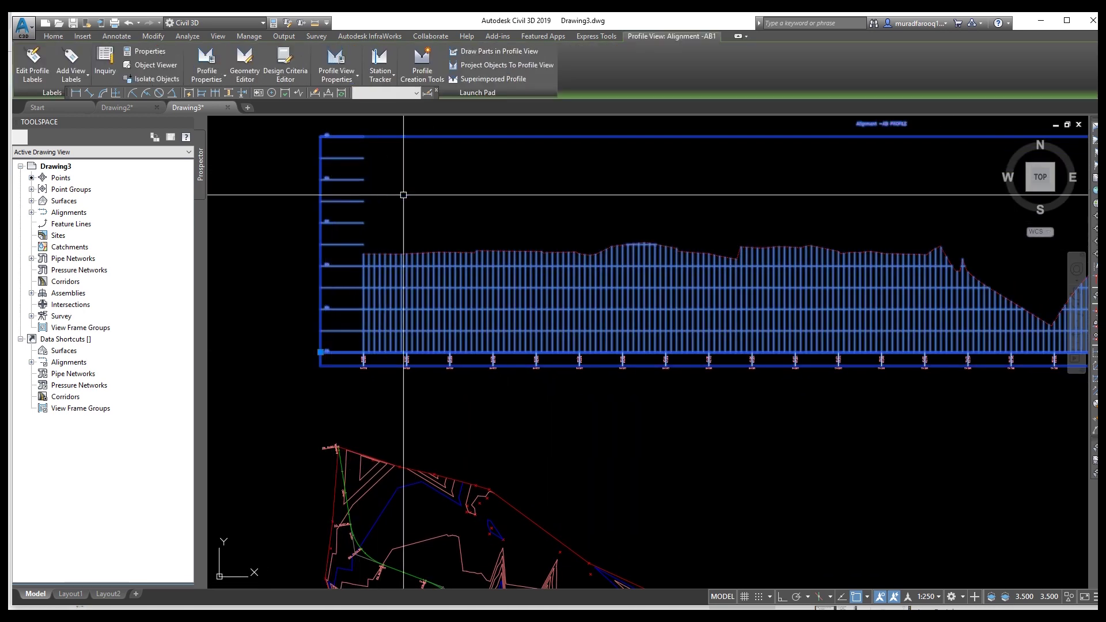
key("Escape")
scroll(512, 207, "down", 6)
middle_click_drag(459, 205, 453, 197)
scroll(455, 202, "up", 3)
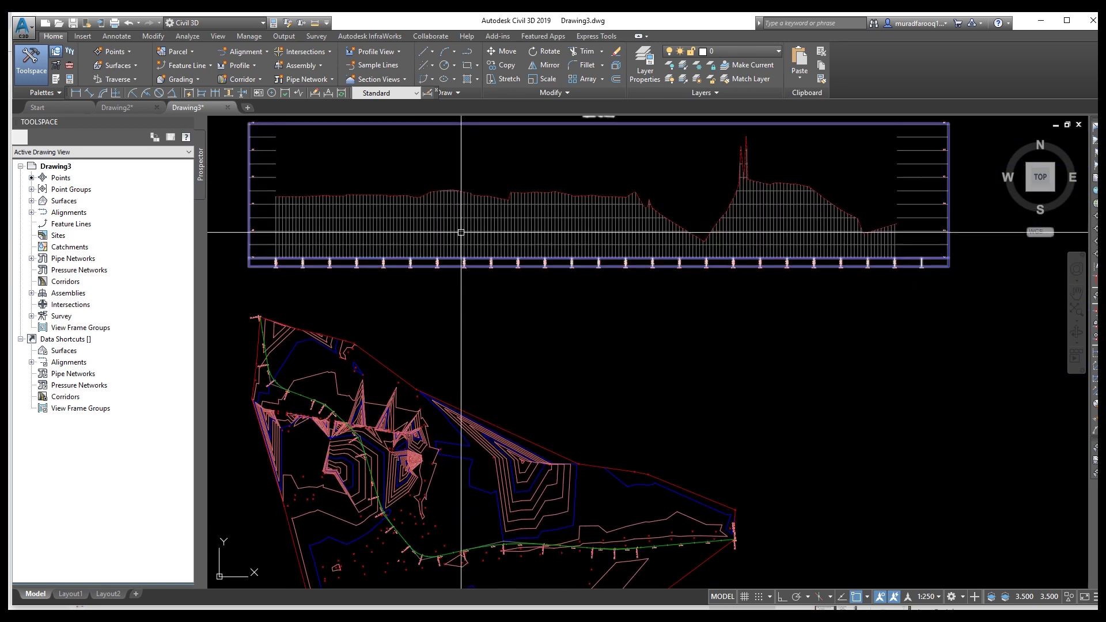
scroll(491, 264, "down", 3)
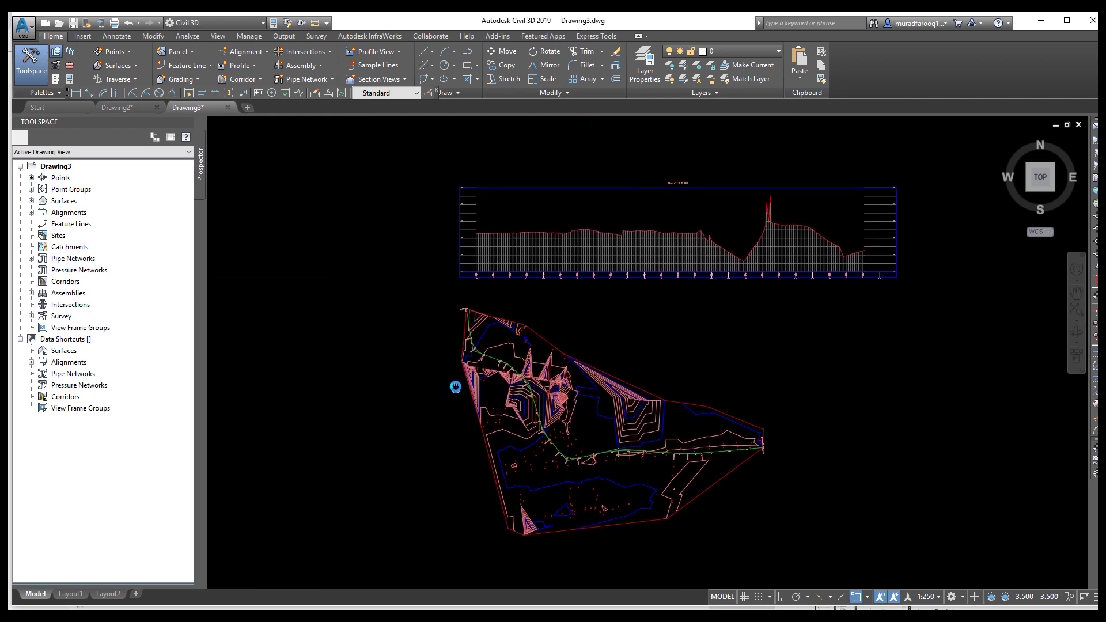
Step: Examine the station label at the end of Alignment -AB and the end of the EG profile in the profile view
scroll(461, 335, "up", 4)
scroll(464, 257, "up", 5)
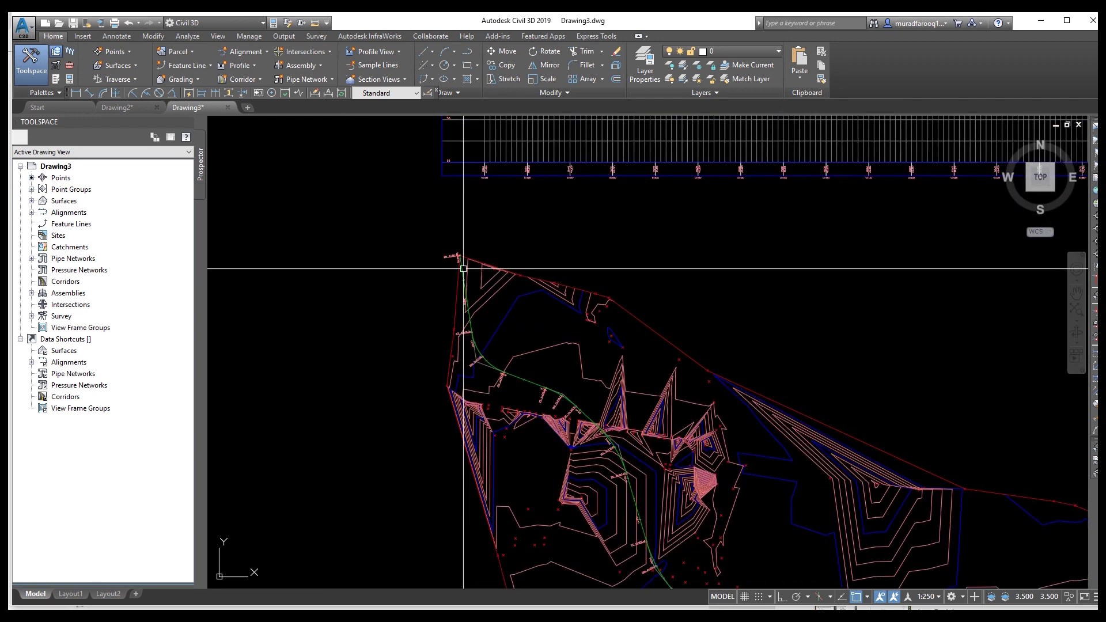
scroll(415, 224, "down", 6)
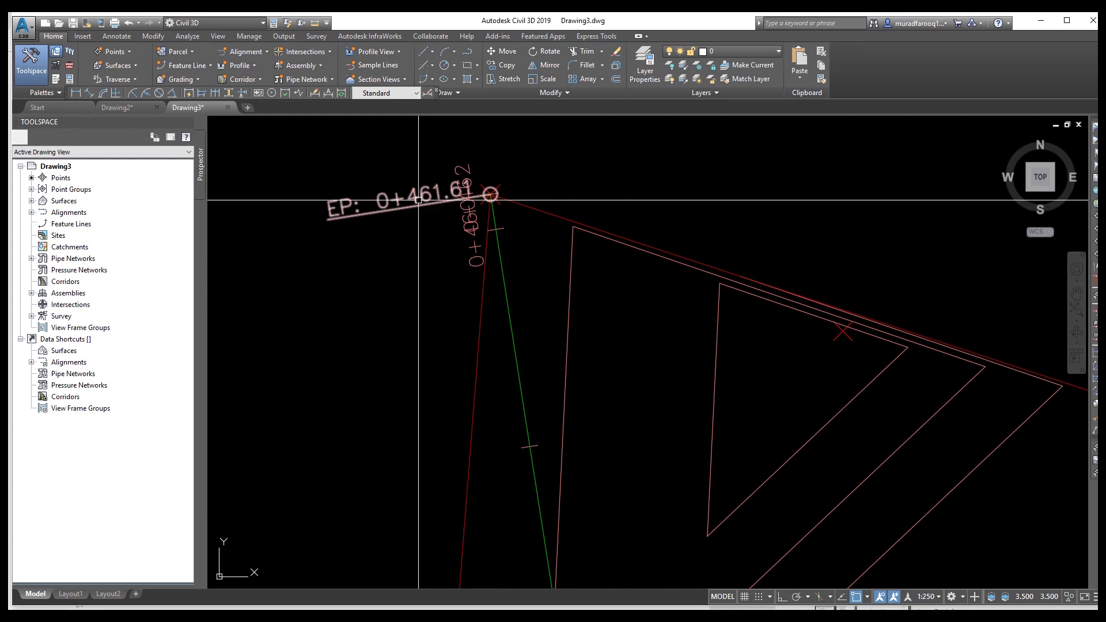
scroll(623, 236, "down", 4)
scroll(514, 247, "up", 6)
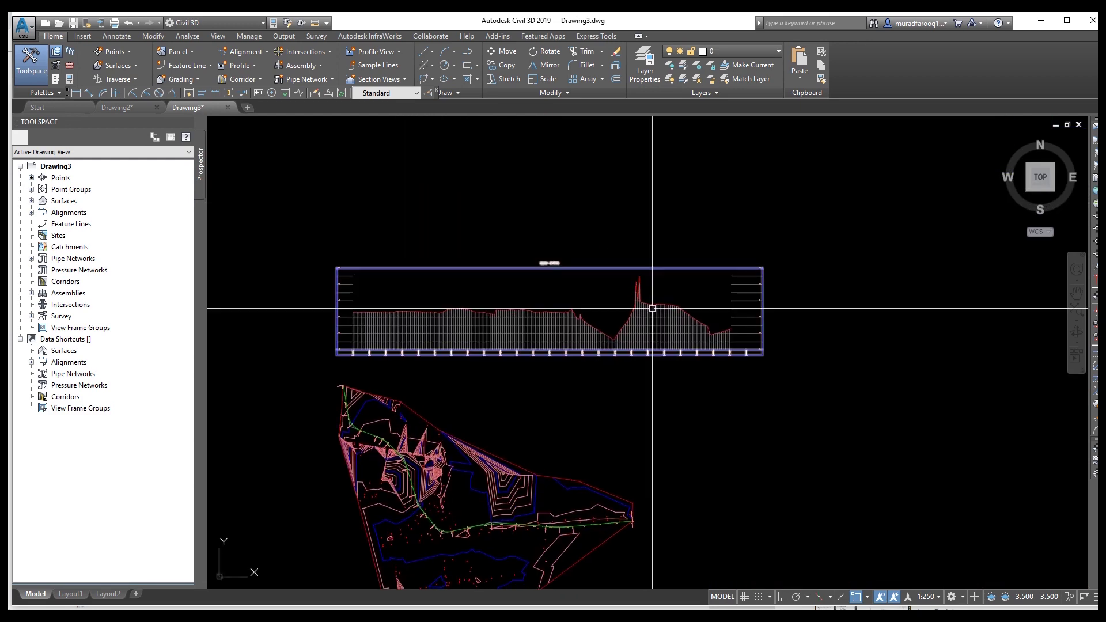
scroll(669, 391, "up", 3)
scroll(603, 403, "down", 3)
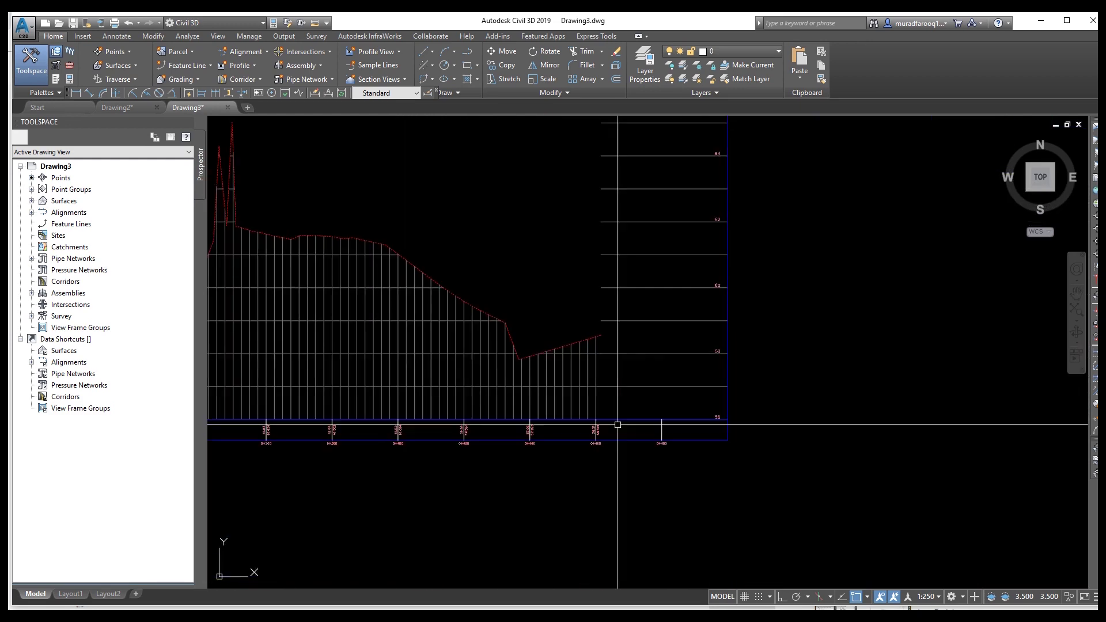
scroll(574, 403, "up", 6)
scroll(502, 400, "down", 6)
middle_click_drag(409, 417, 692, 346)
scroll(580, 444, "up", 5)
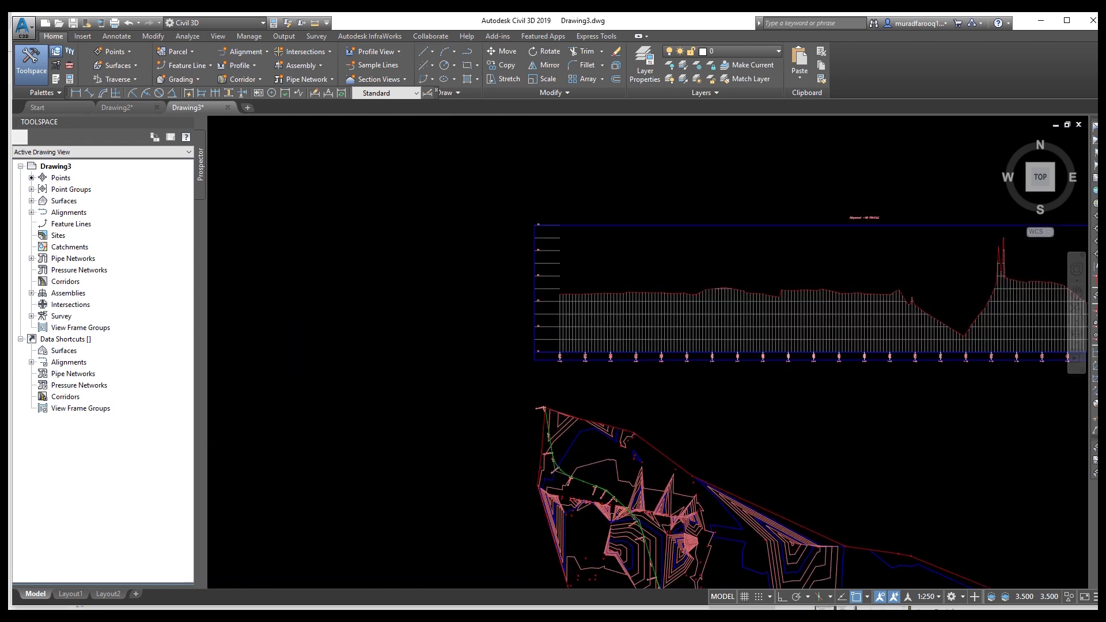
Step: Move the EP label of Alignment -AB well clear of the alignment's end point to the upper left, keeping its leader
scroll(484, 372, "up", 4)
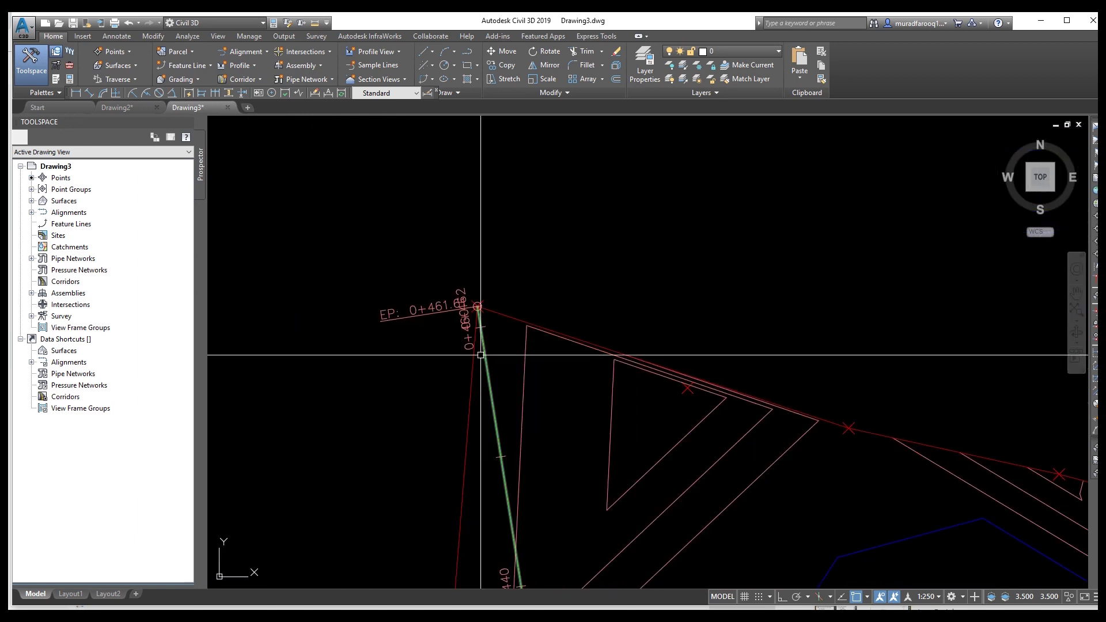
left_click(478, 306)
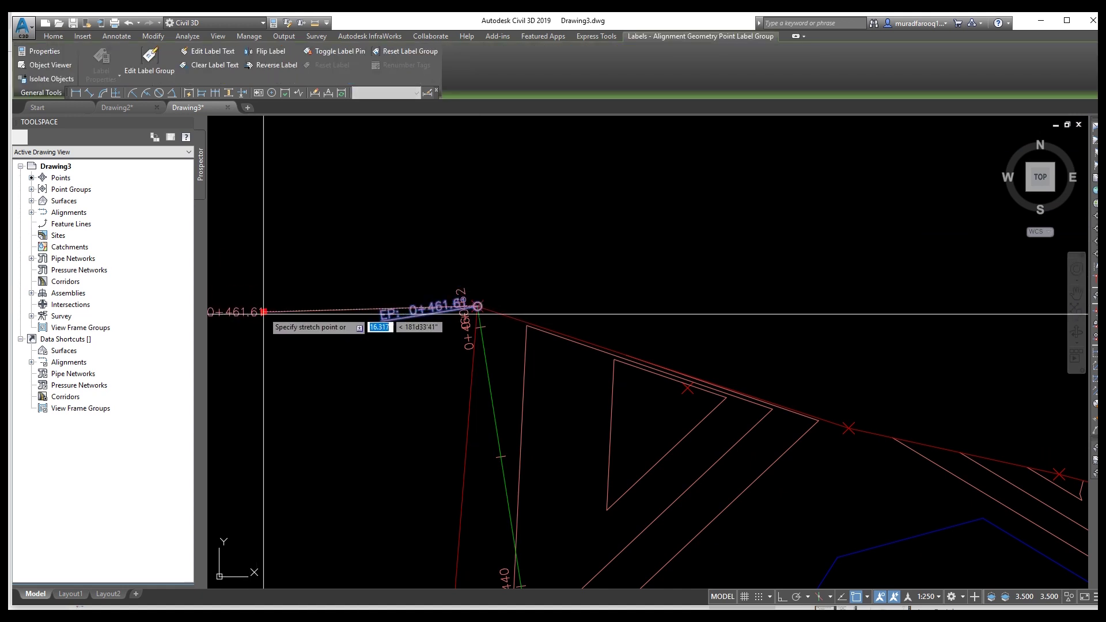
left_click(244, 177)
scroll(254, 265, "down", 4)
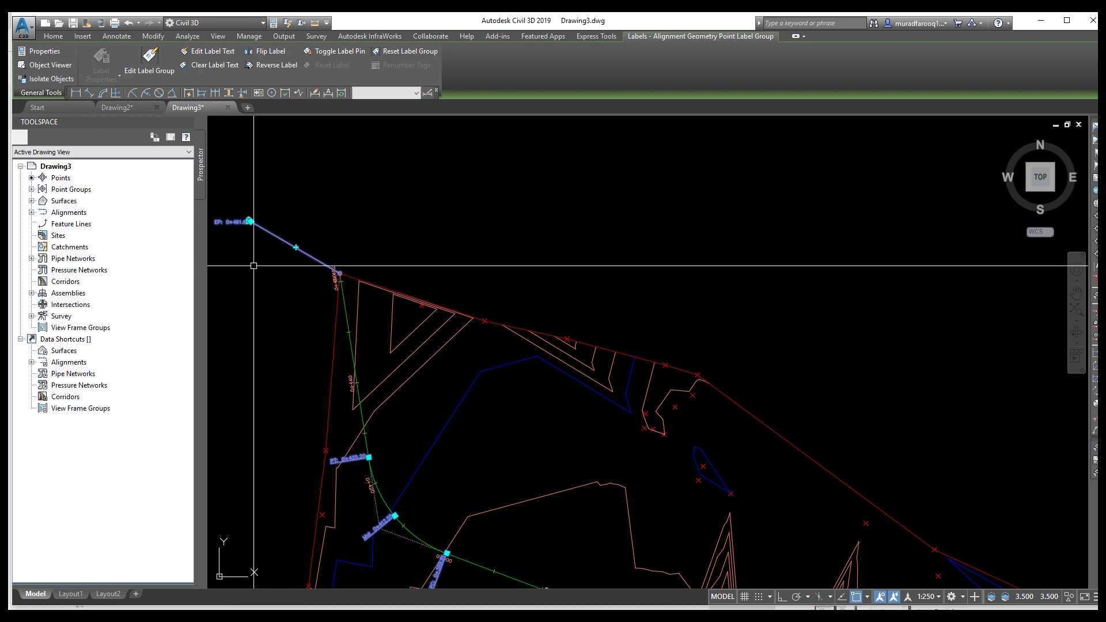
left_click(595, 367)
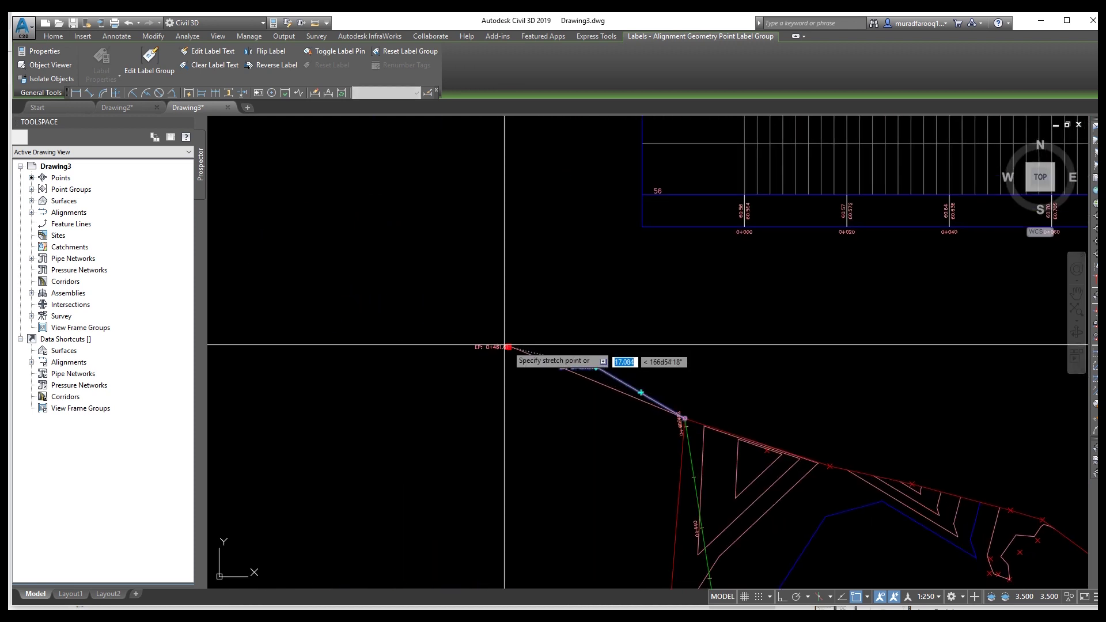
left_click(460, 321)
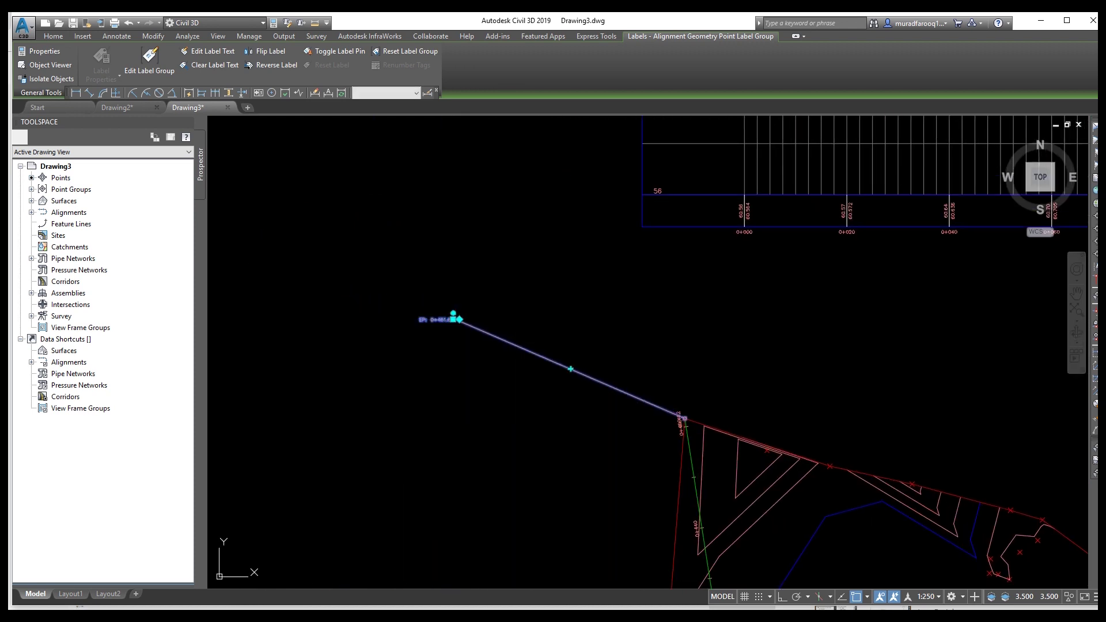
key("Escape")
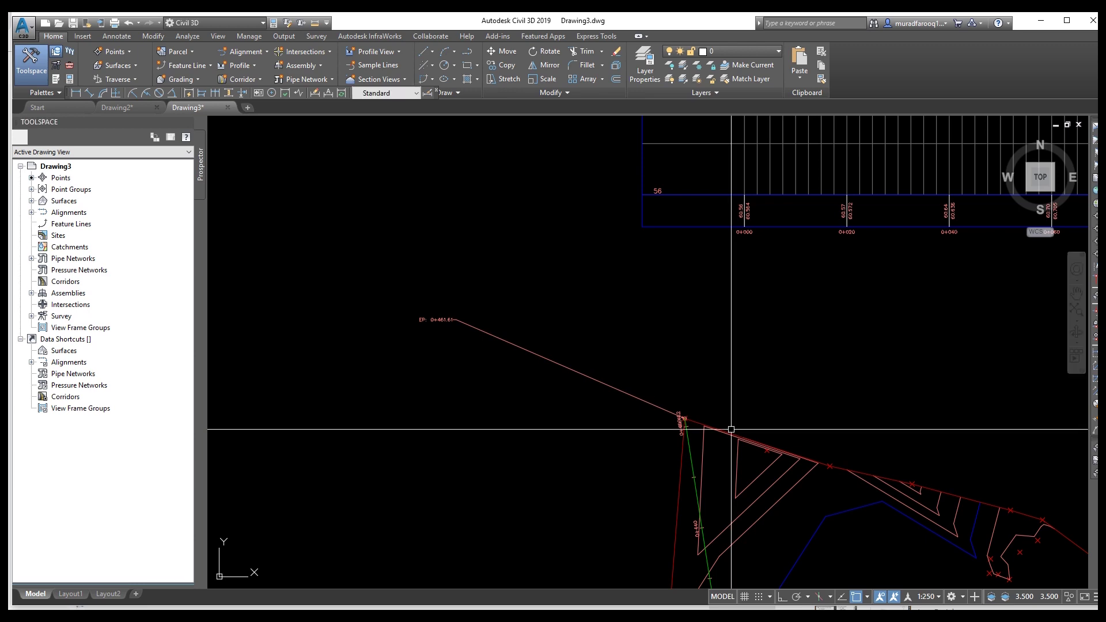
Step: Compare the last stations on the profile view's bottom axis with the end of Alignment -AB in plan
scroll(815, 383, "down", 3)
middle_click_drag(814, 382, 634, 348)
scroll(635, 349, "up", 1)
scroll(634, 349, "up", 6)
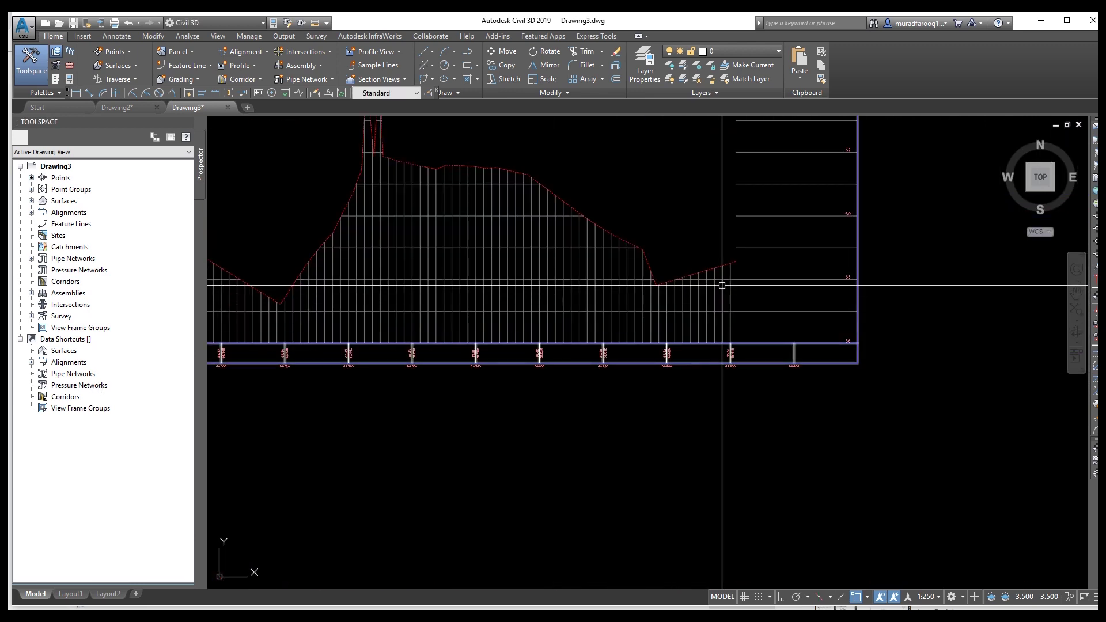
scroll(757, 516, "down", 10)
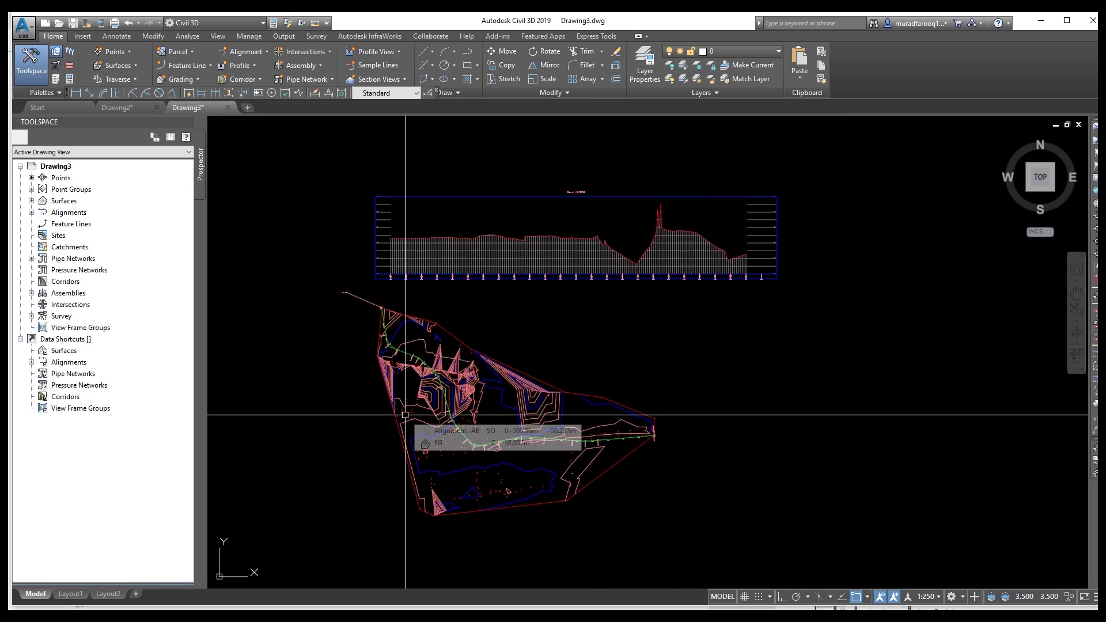
scroll(405, 414, "up", 5)
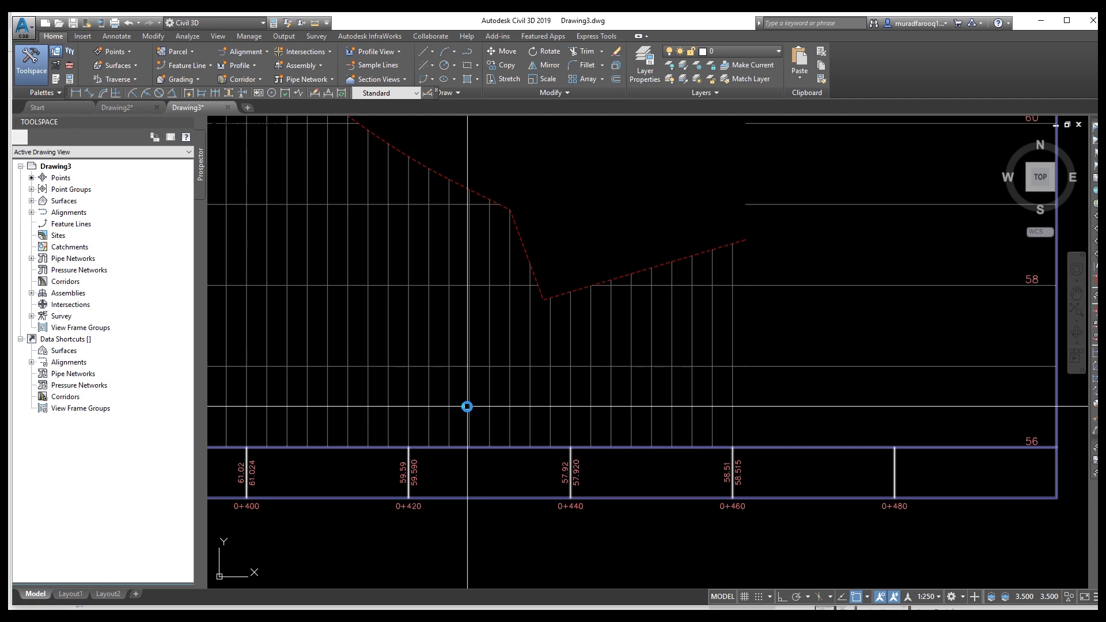
scroll(530, 388, "down", 4)
middle_click_drag(530, 388, 771, 281)
middle_click_drag(496, 462, 585, 306)
Step: Select Alignment -AB and relocate the point of intersection of the curve near station 0+233 towards the lower left
scroll(524, 331, "up", 5)
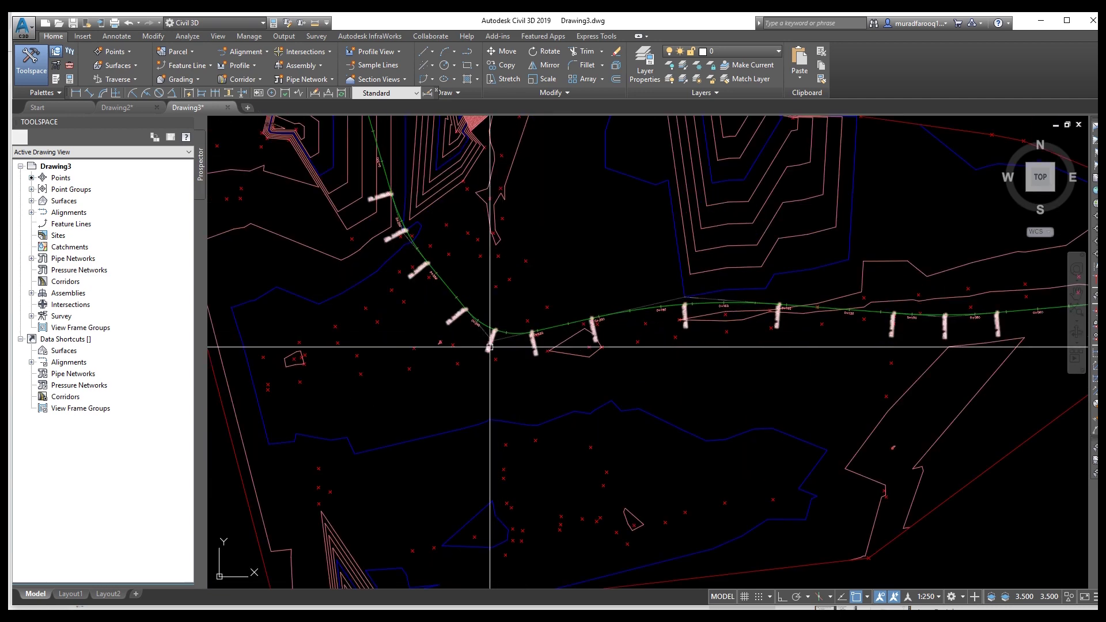
left_click(490, 343)
scroll(491, 340, "up", 3)
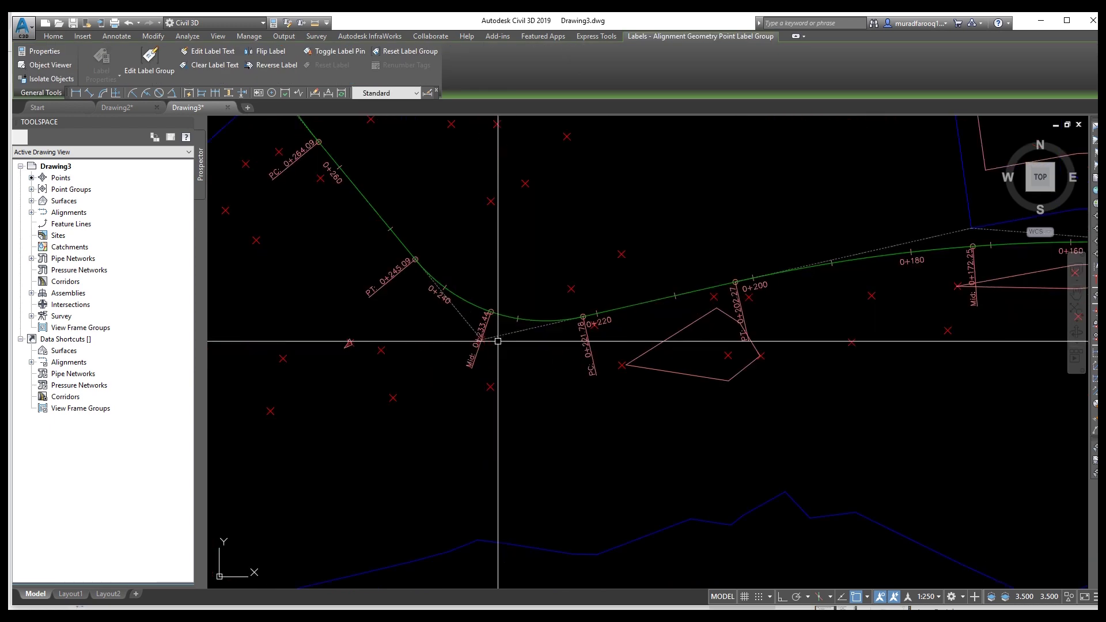
key("Escape")
left_click(490, 339)
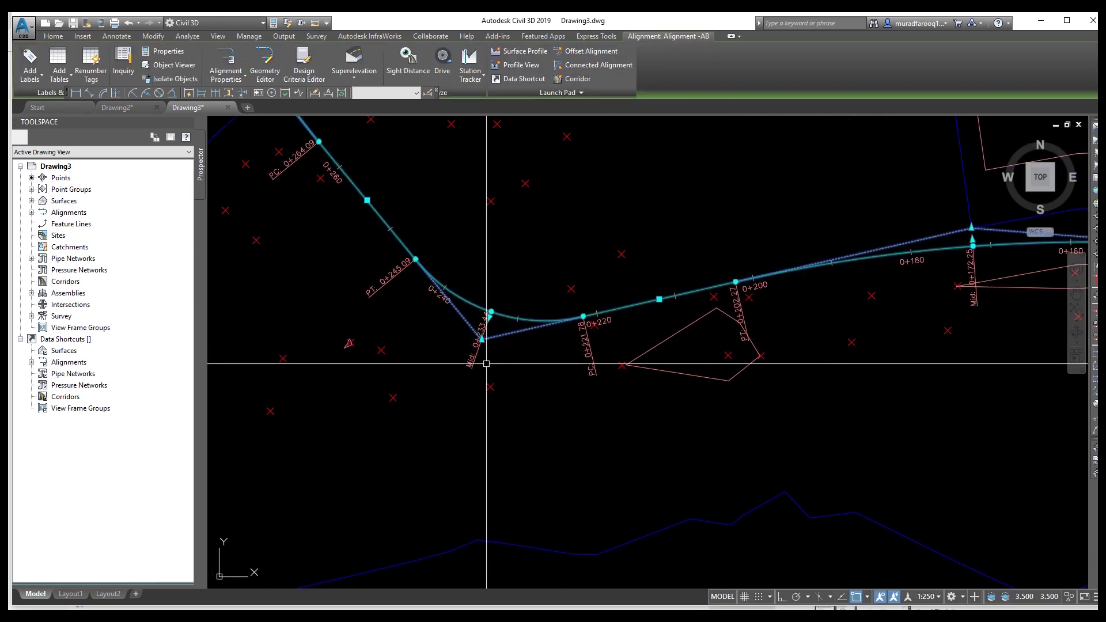
middle_click_drag(486, 364, 475, 410)
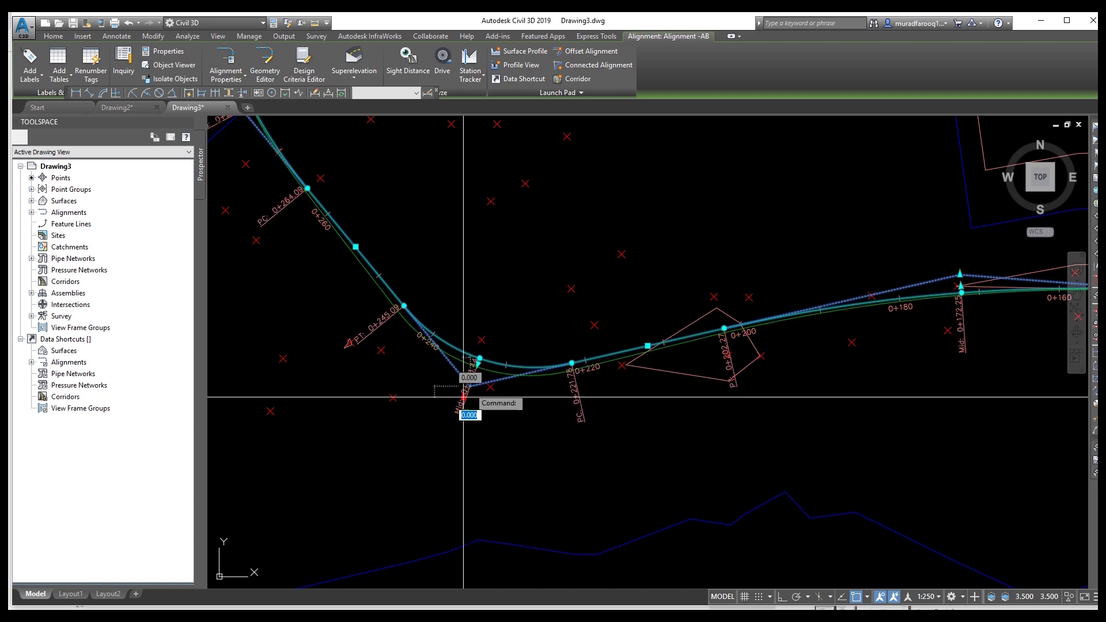
scroll(402, 501, "down", 5)
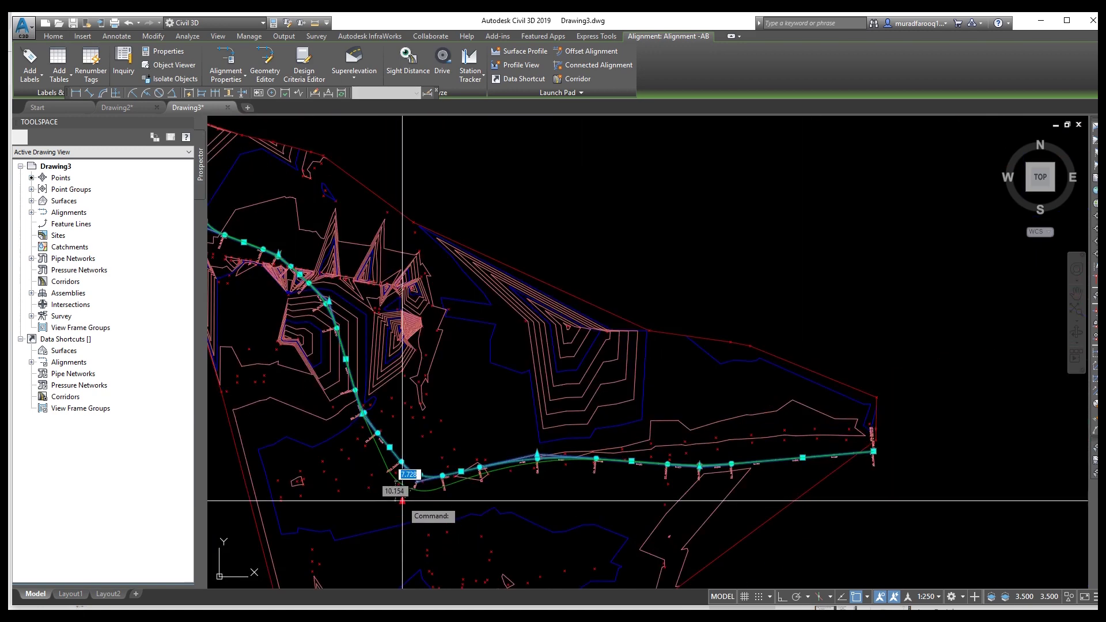
scroll(401, 512, "down", 5)
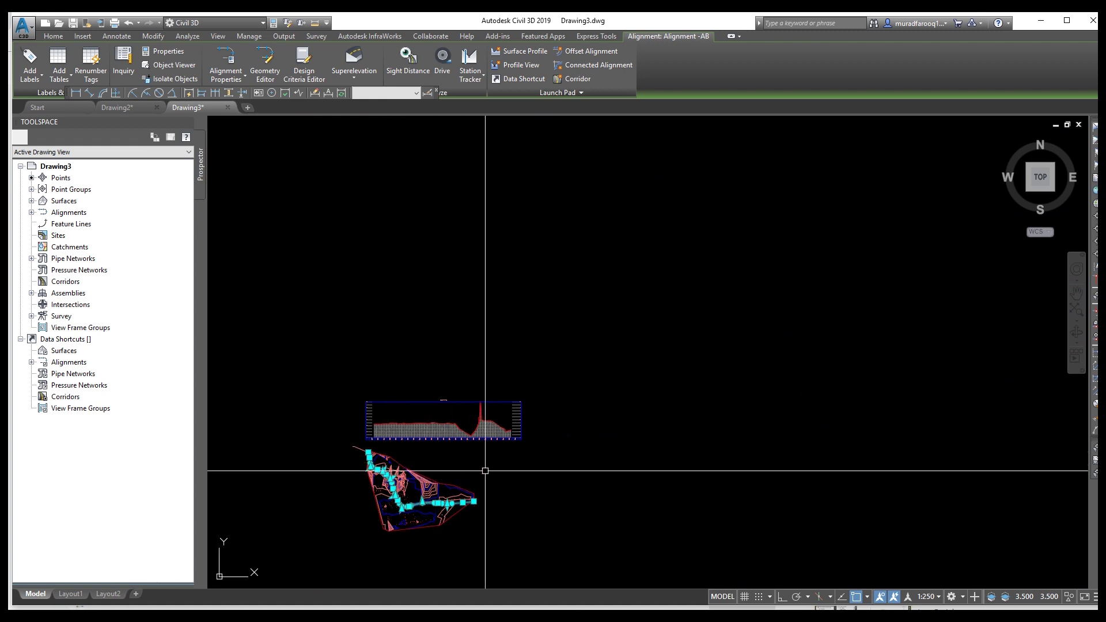
Step: Stretch the alignment's lowest point of intersection further towards the surface's lower-left boundary
scroll(393, 515, "up", 5)
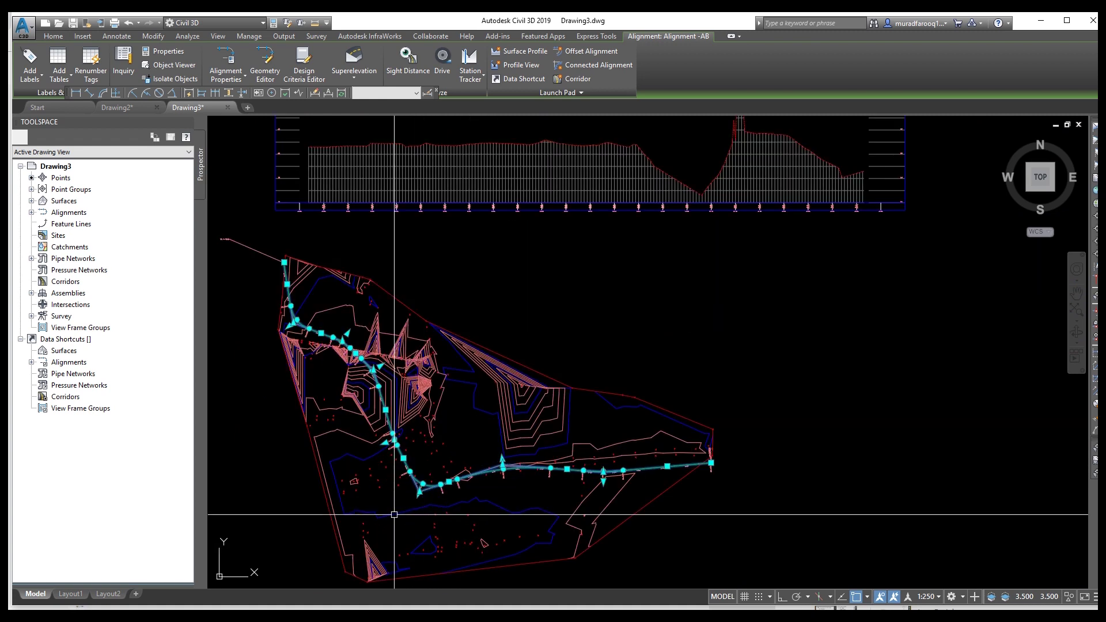
left_click(423, 491)
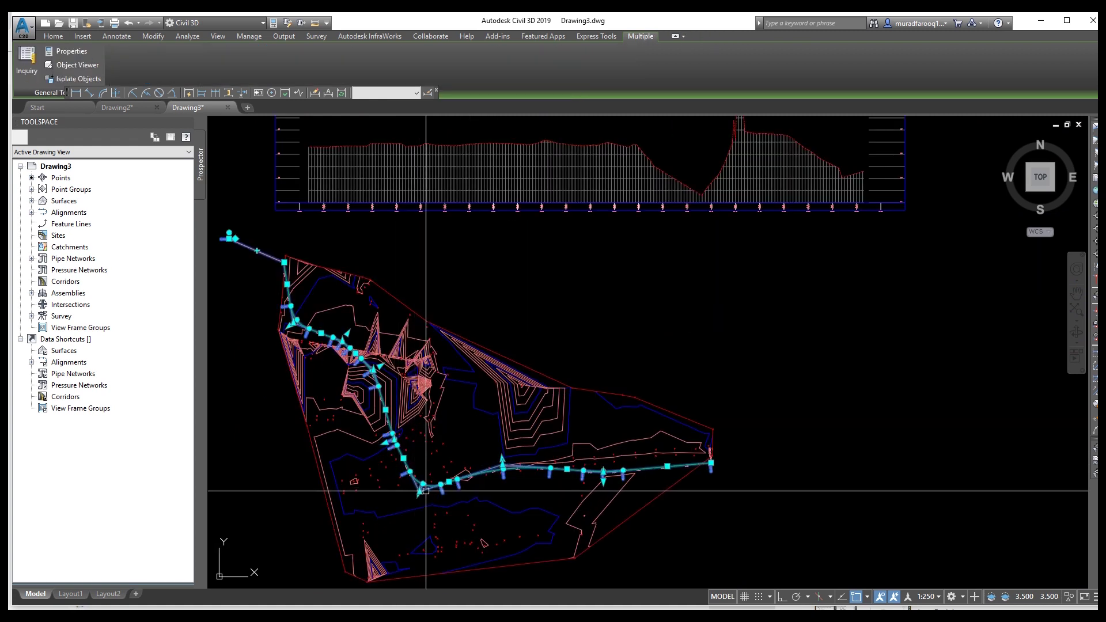
left_click(398, 514)
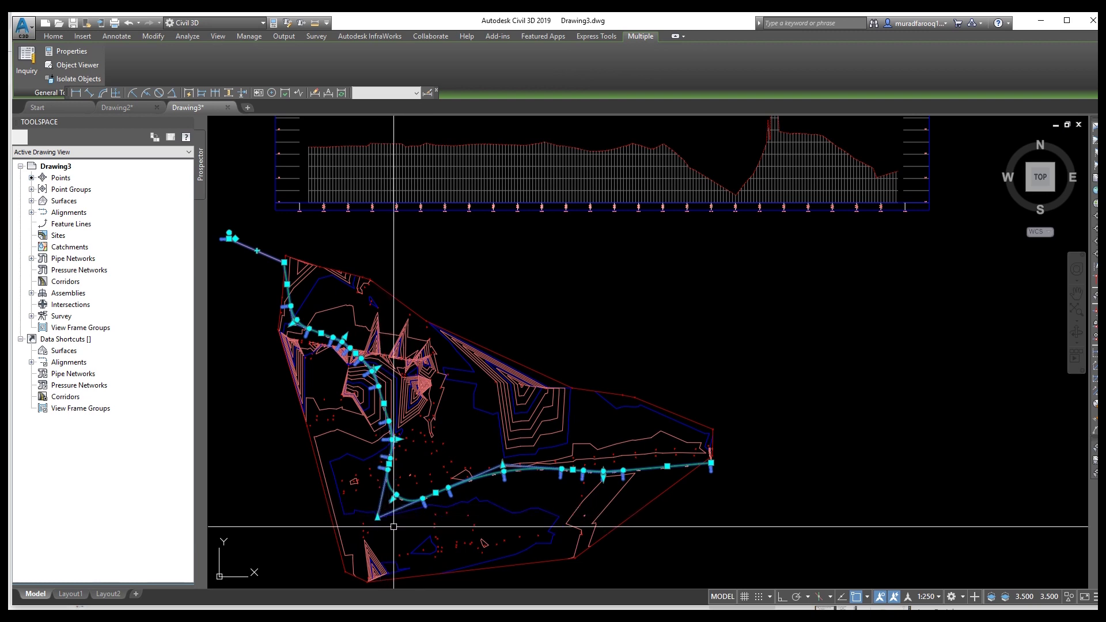
Step: Shift the whole of Alignment -AB slightly towards the lower right of the surface and clear the selection
key("Escape")
left_click(394, 528)
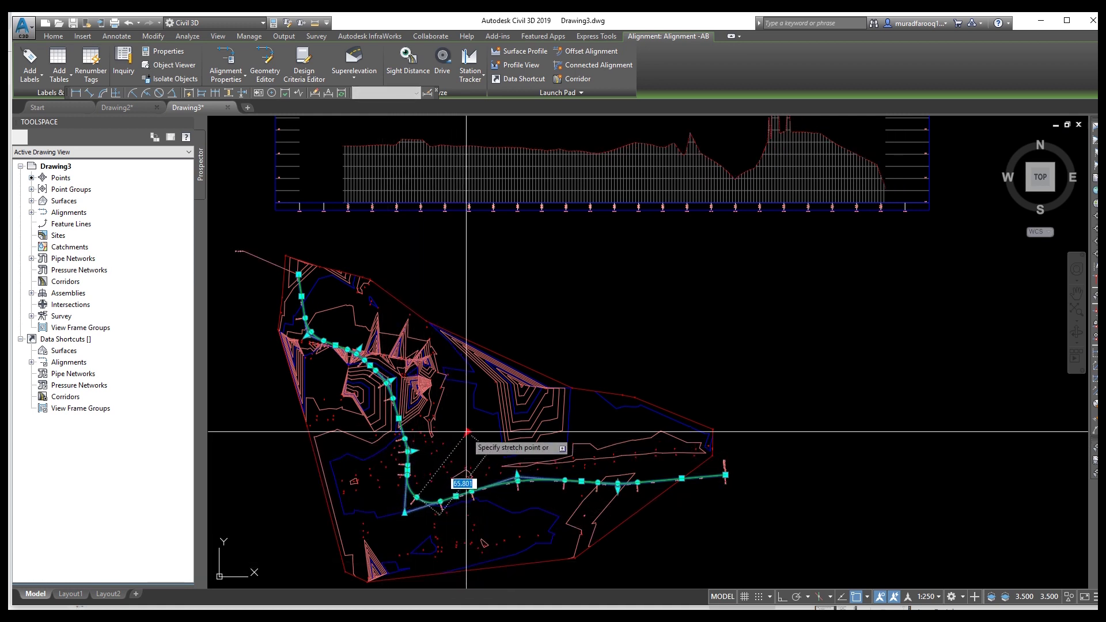
key("Escape")
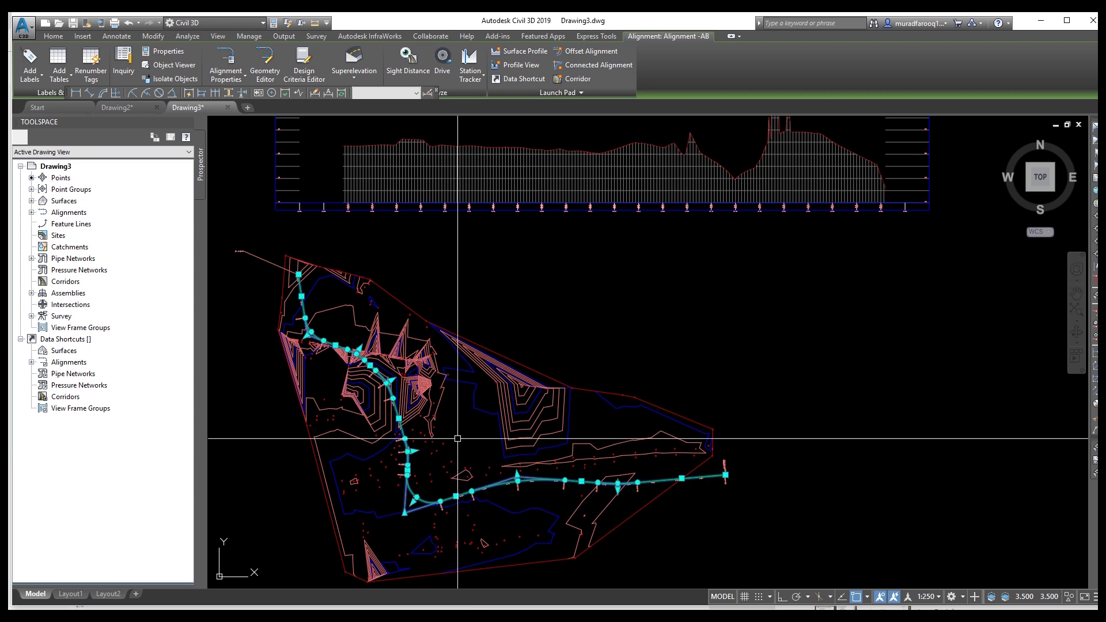
left_click(444, 469)
scroll(464, 491, "down", 1)
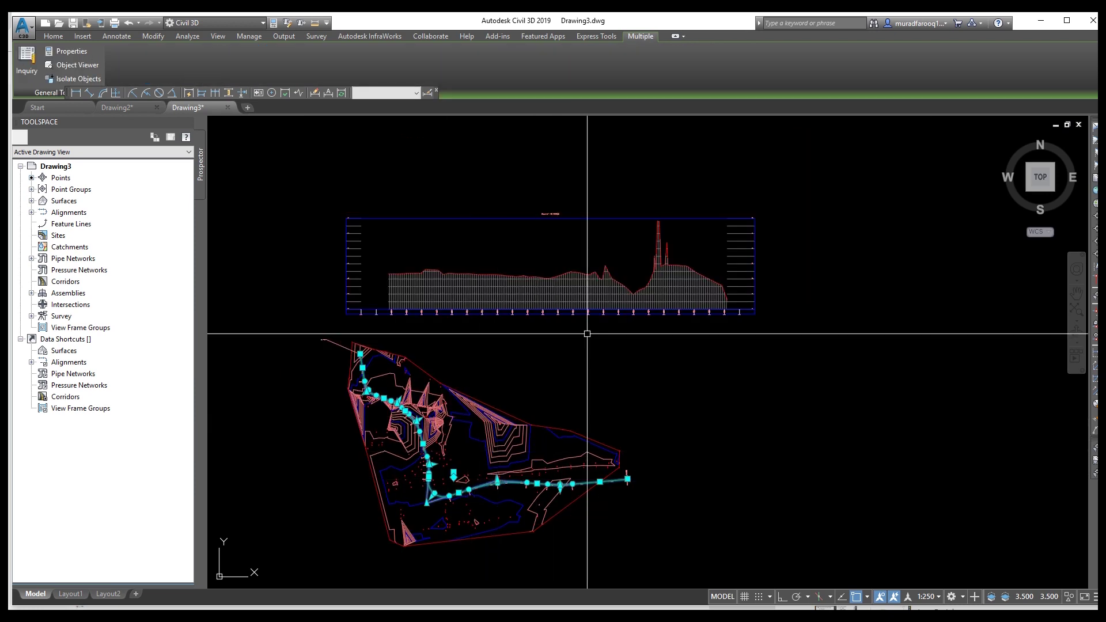
key("Escape")
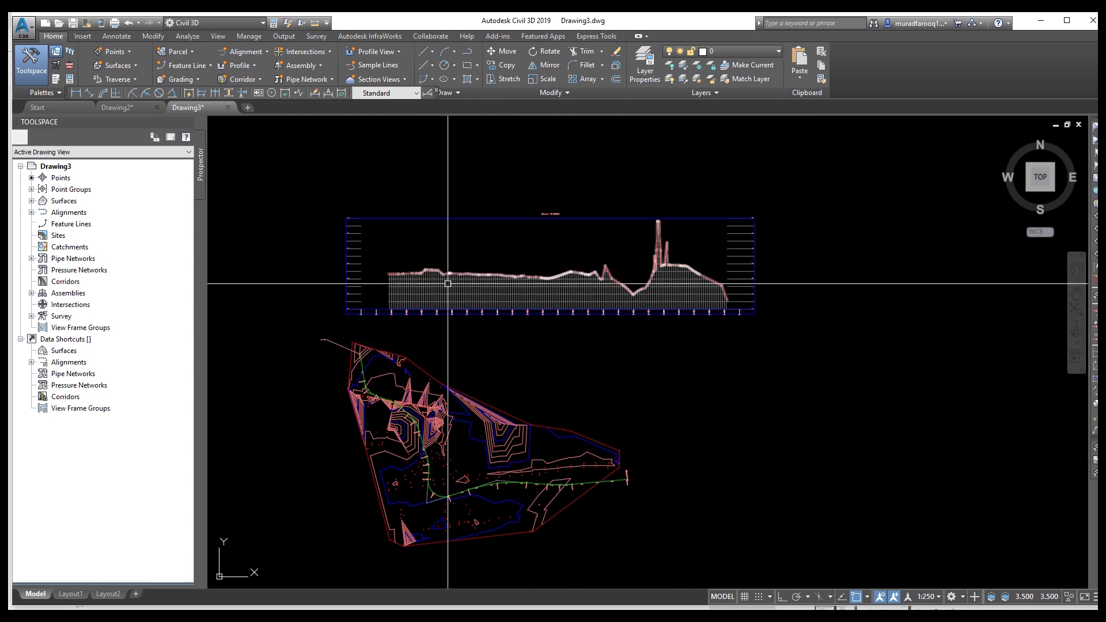
Step: Turn off Clip vertical grid and Clip horizontal grid in the profile view style of Alignment -AB and apply the changes
scroll(453, 299, "up", 5)
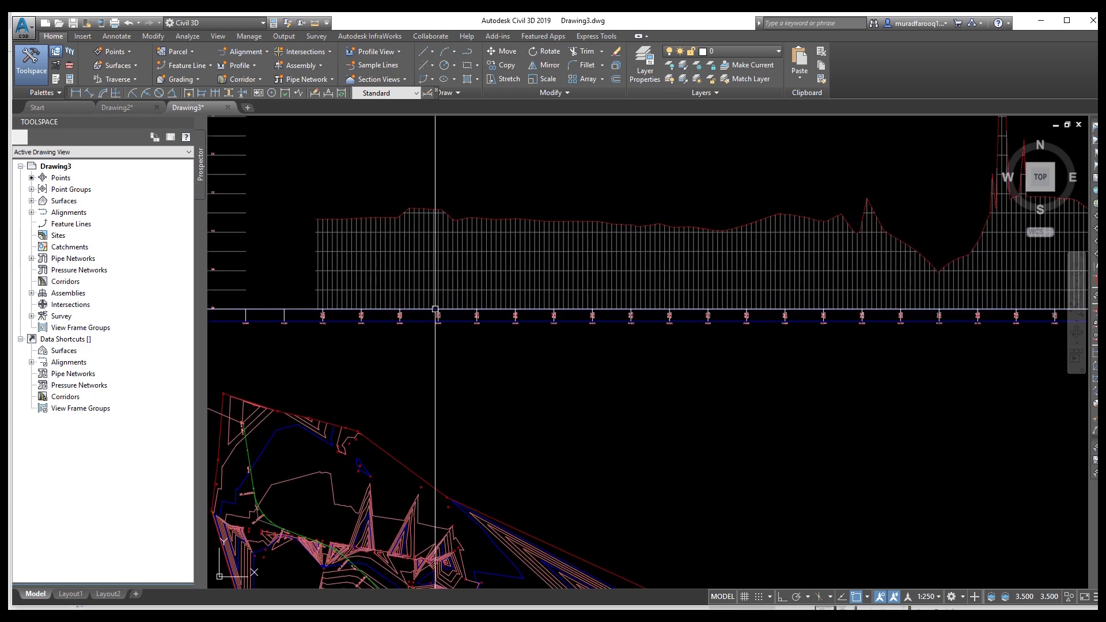
scroll(378, 315, "up", 4)
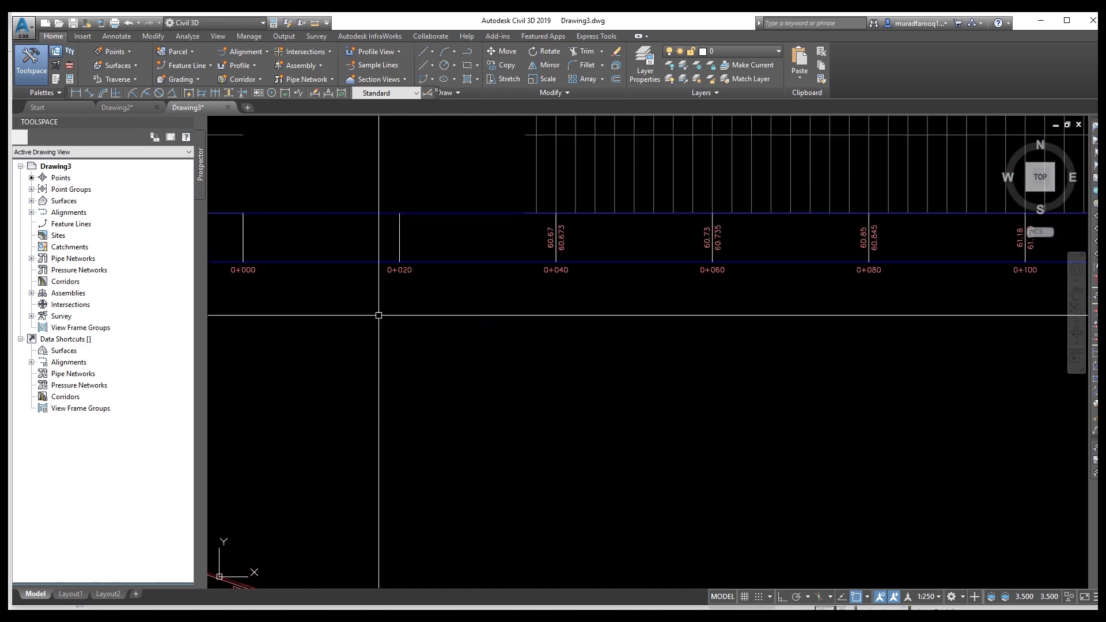
scroll(379, 316, "down", 4)
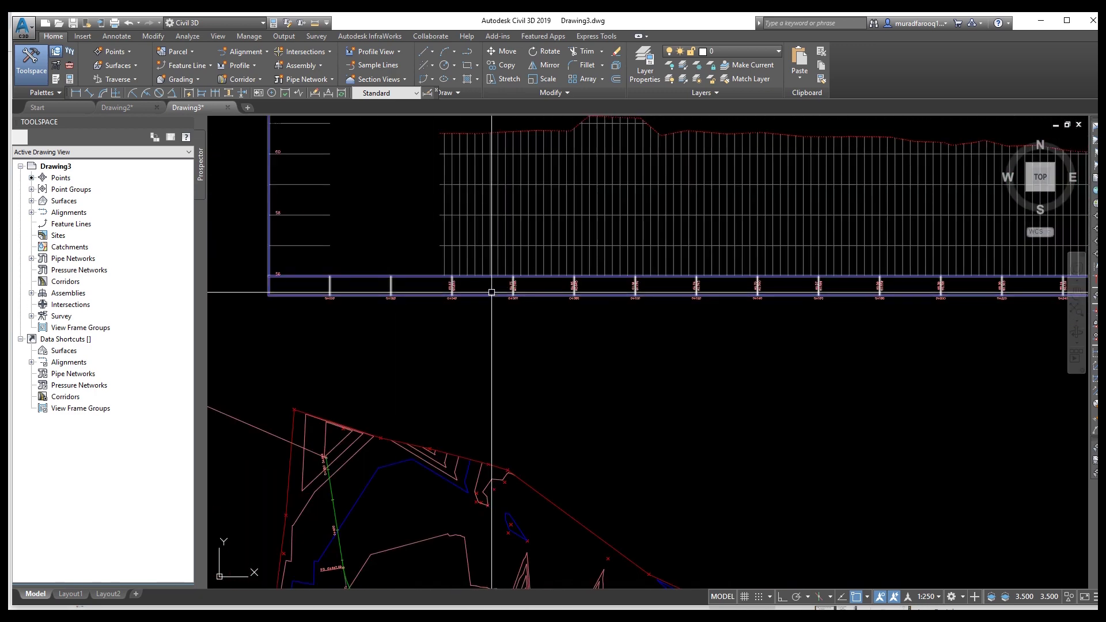
left_click(493, 288)
right_click(492, 292)
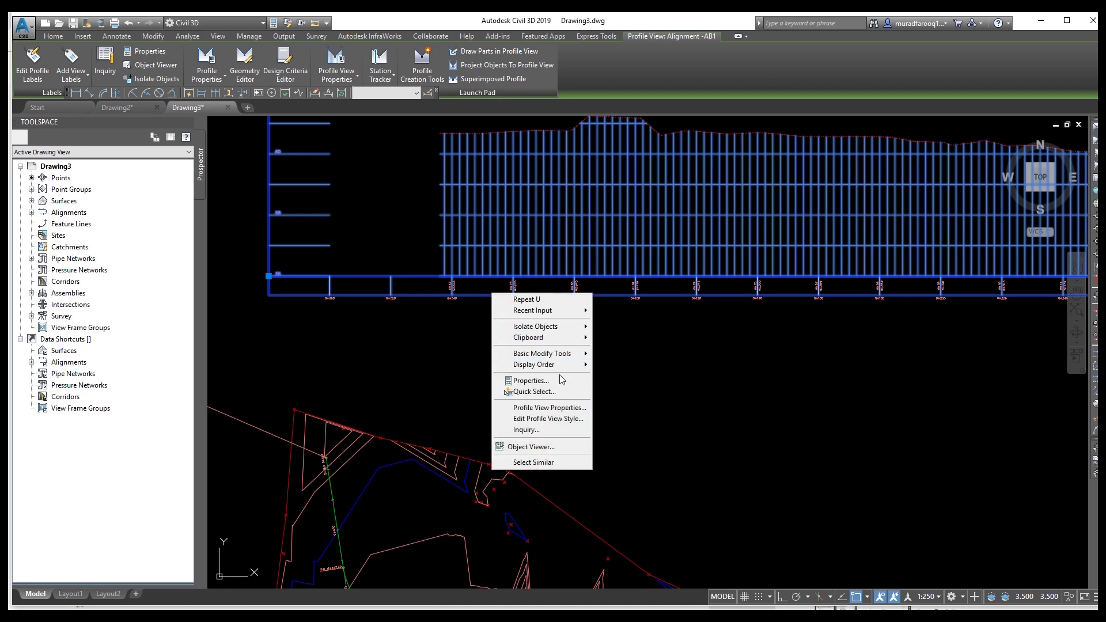
left_click(578, 423)
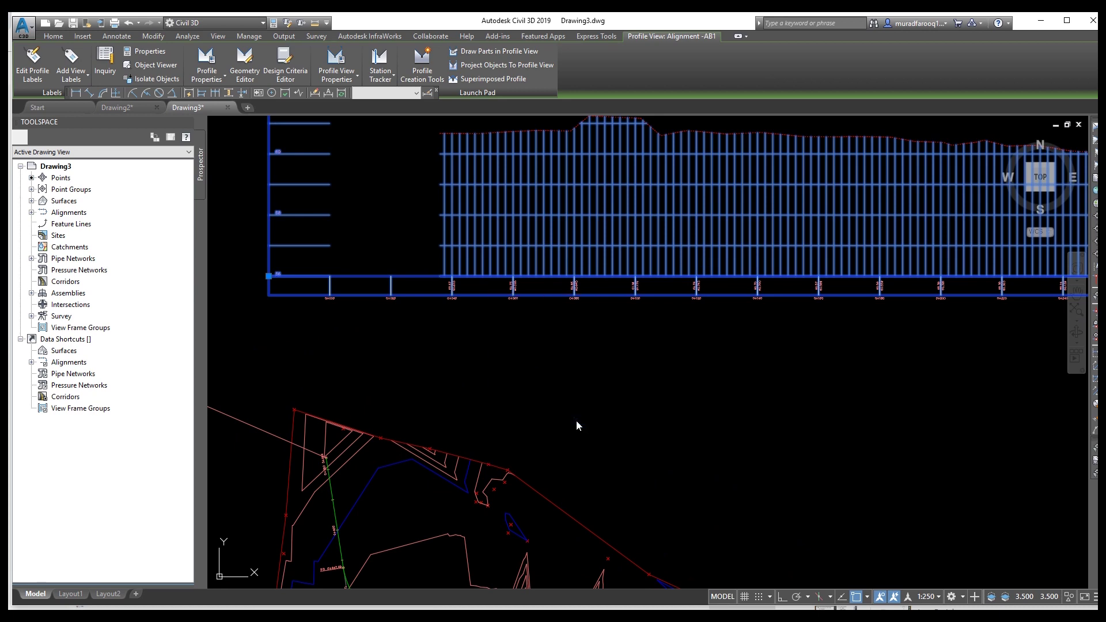
left_click(706, 95)
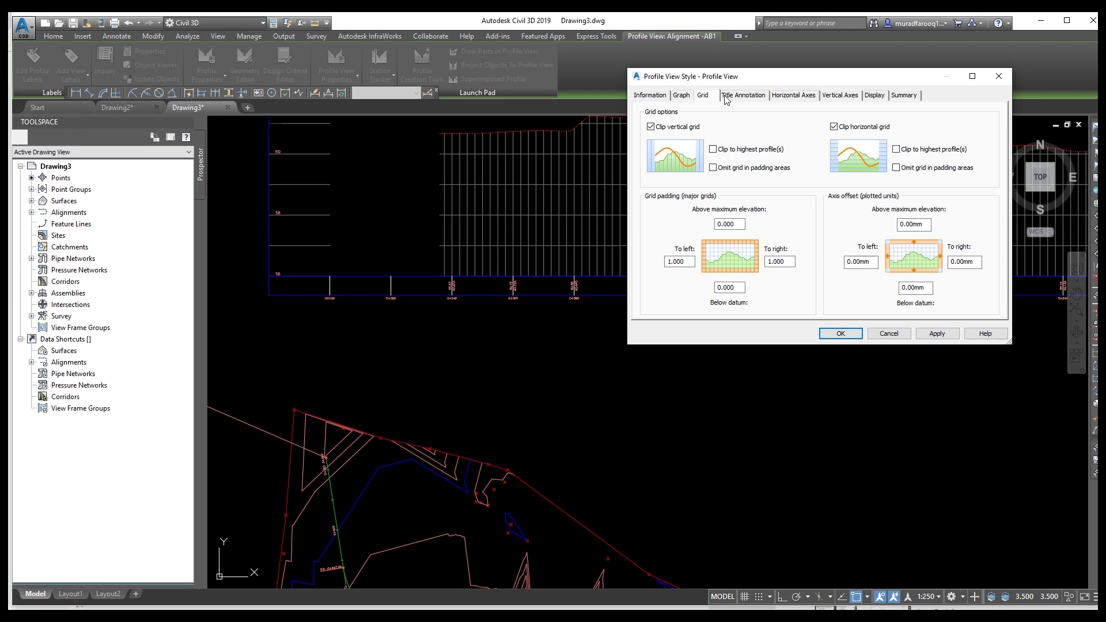
left_click(652, 128)
left_click(834, 127)
left_click(937, 333)
left_click(841, 333)
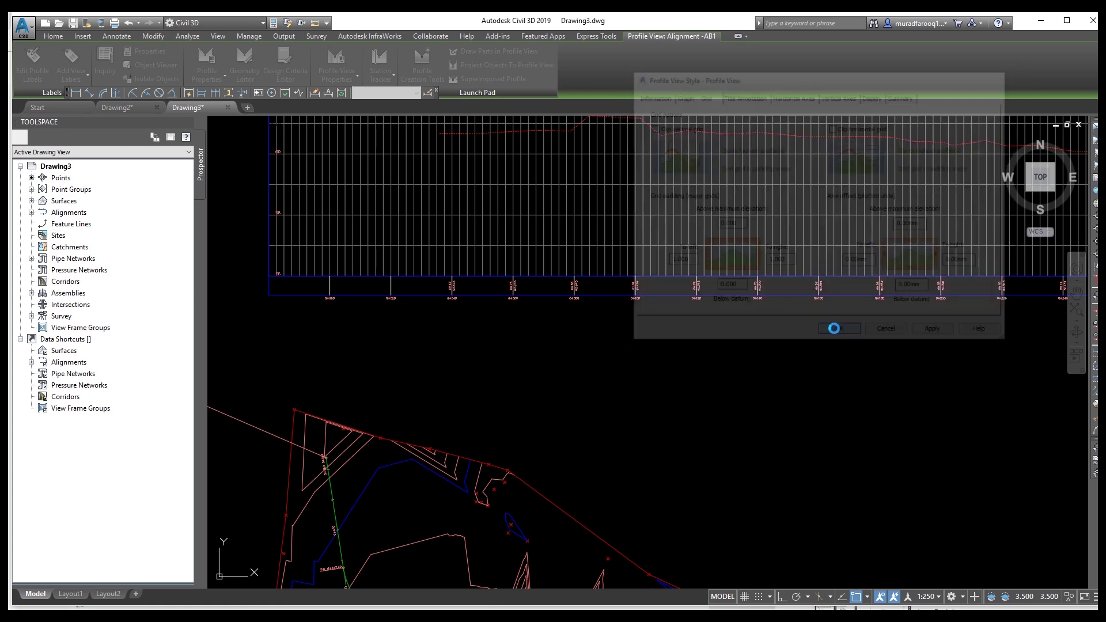
Step: Review the unclipped grid across the full profile view together with the alignment in plan
scroll(743, 329, "down", 4)
scroll(743, 329, "down", 5)
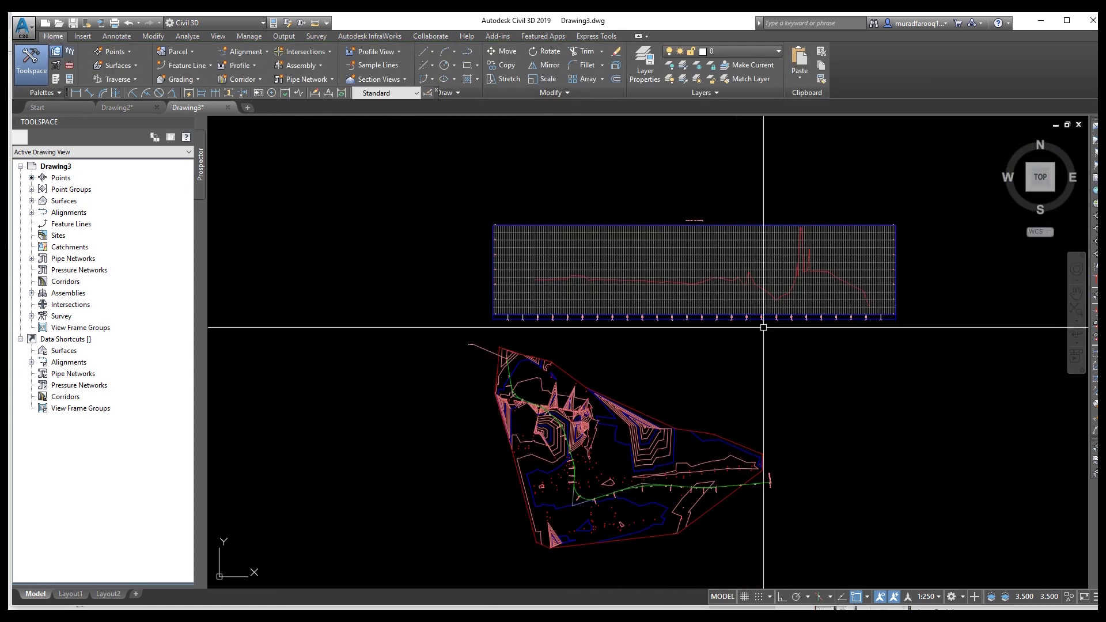
scroll(607, 230, "up", 1)
scroll(610, 239, "down", 1)
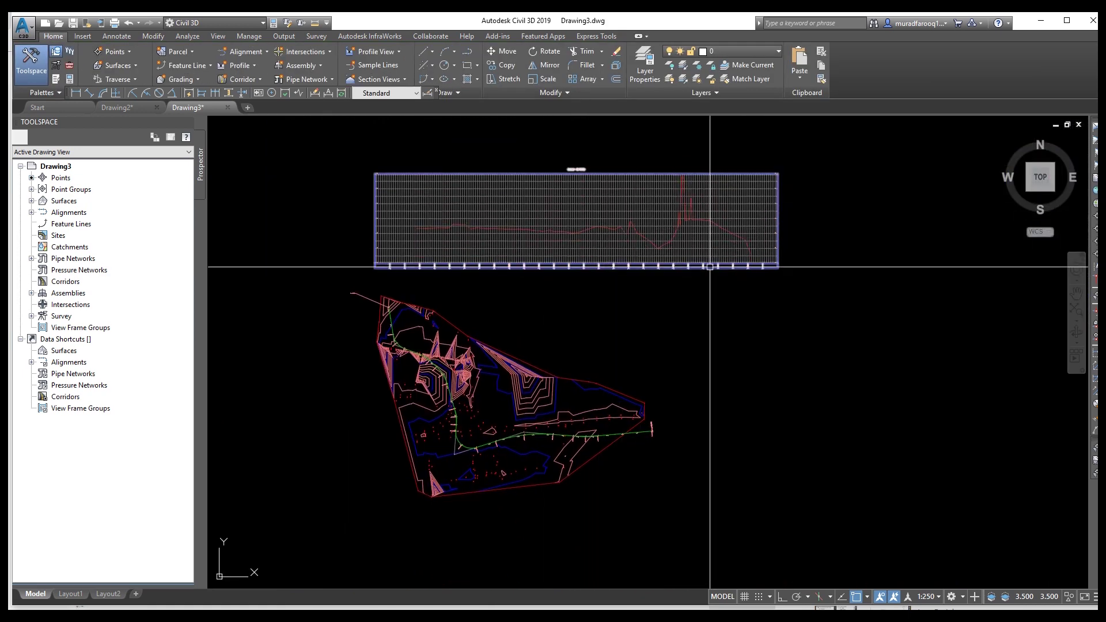
scroll(575, 259, "up", 3)
scroll(630, 254, "down", 3)
scroll(683, 252, "up", 1)
scroll(724, 279, "down", 1)
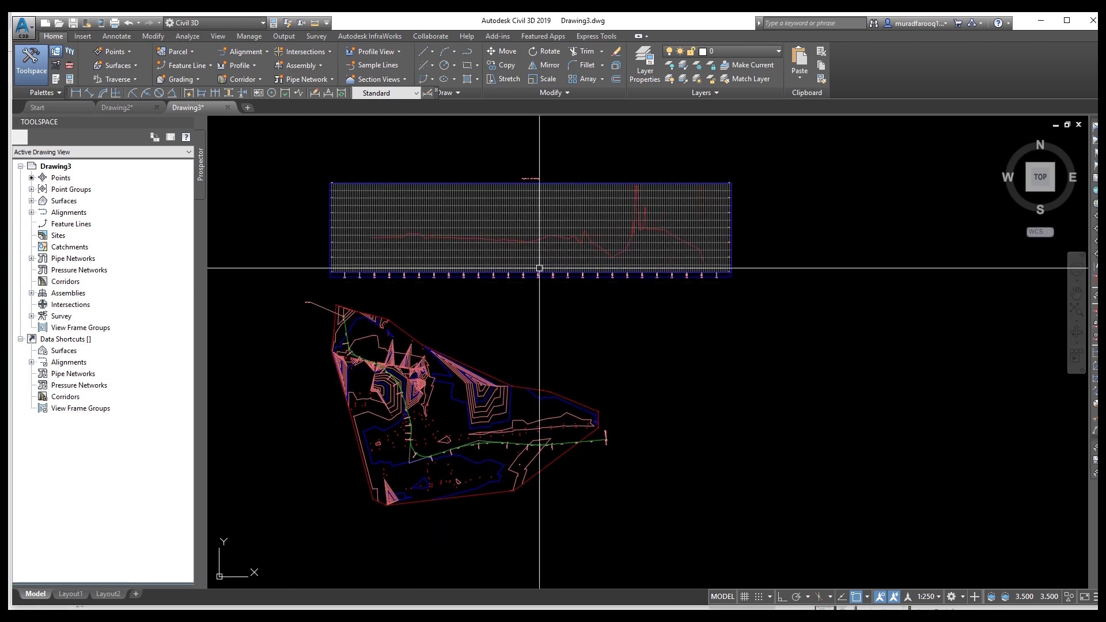
scroll(659, 400, "down", 1)
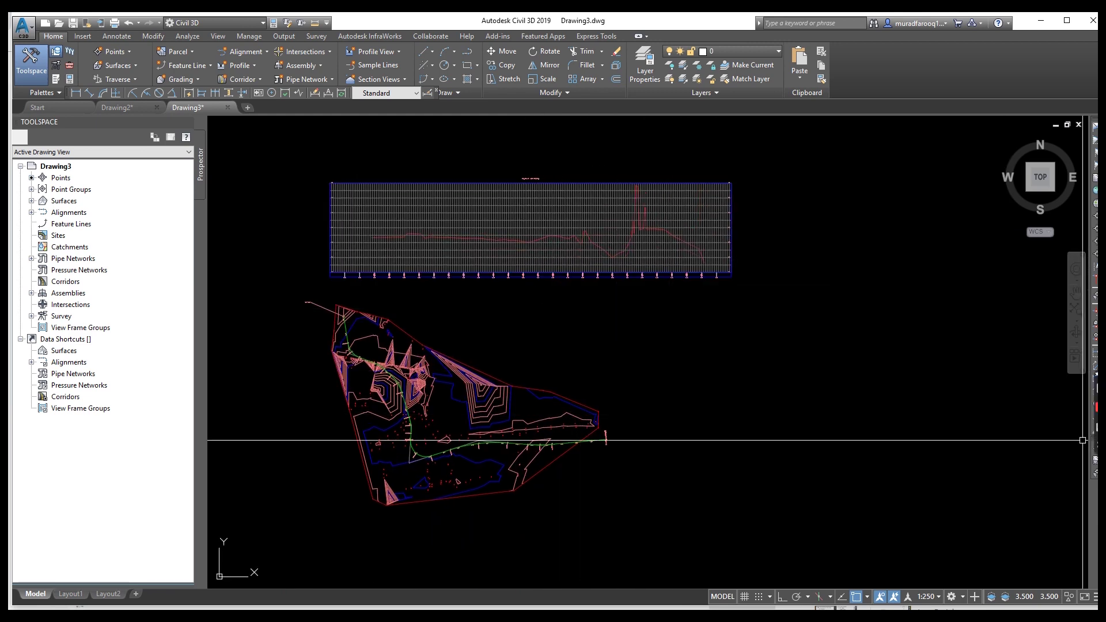